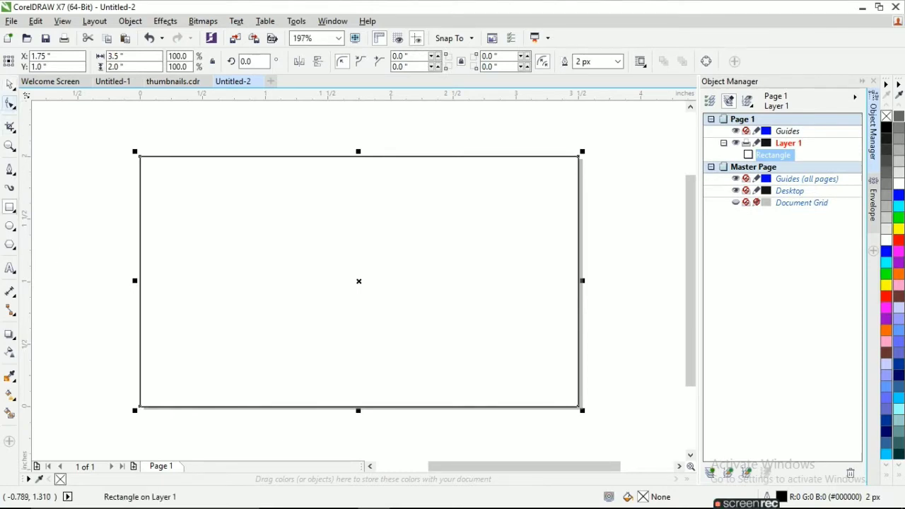
Draw a thin full-width band across the card, nudge it slightly lower, and fill it black
{"action": "left_click_drag", "start_coordinate": [140, 299], "coordinate": [578, 343]}
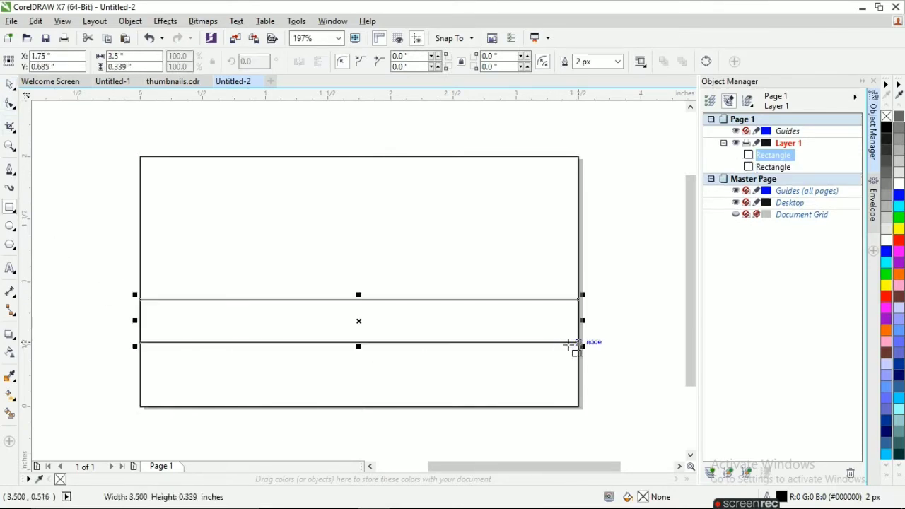
{"action": "key", "text": "Down"}
{"action": "key", "text": "Down"}
{"action": "key", "text": "Down"}
{"action": "key", "text": "Down"}
{"action": "key", "text": "Down"}
{"action": "key", "text": "Down"}
{"action": "key", "text": "Down"}
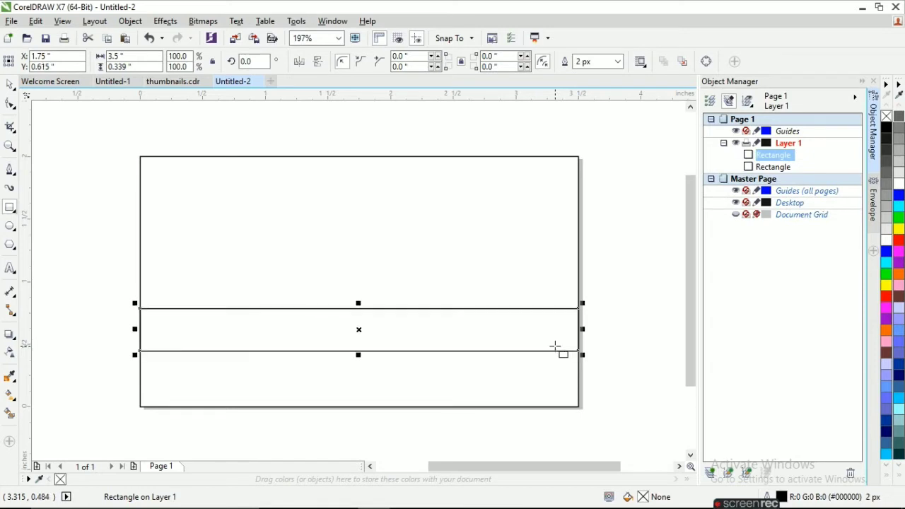
{"action": "left_click", "coordinate": [885, 128]}
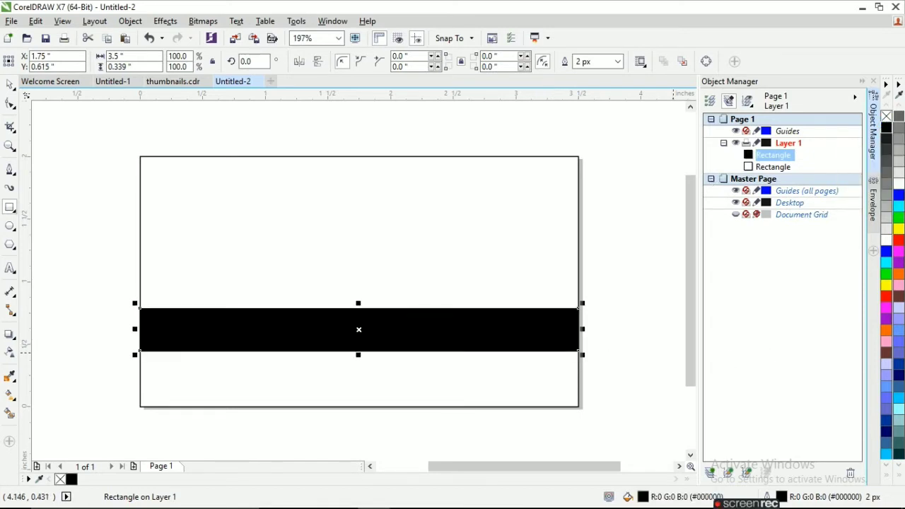
Draw a large triangle on the card's left edge and a small triangle just below the black band
{"action": "left_click", "coordinate": [10, 171]}
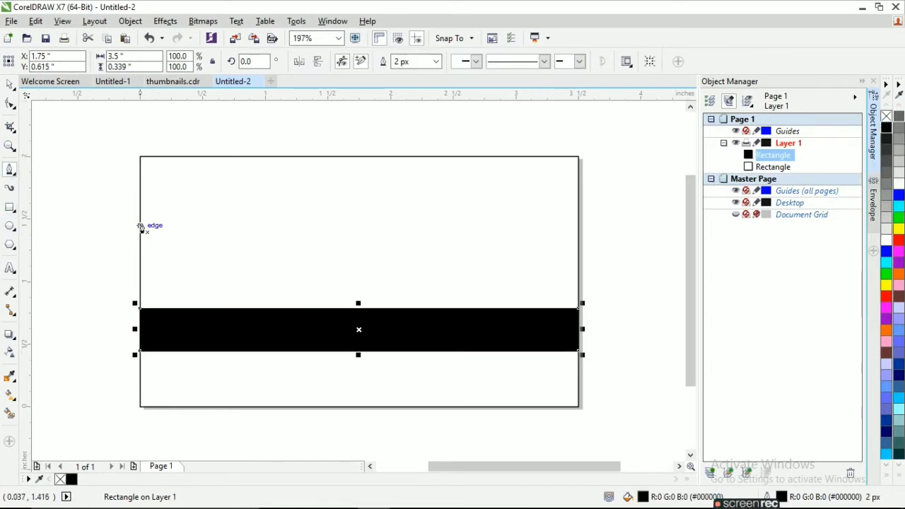
{"action": "left_click", "coordinate": [140, 217]}
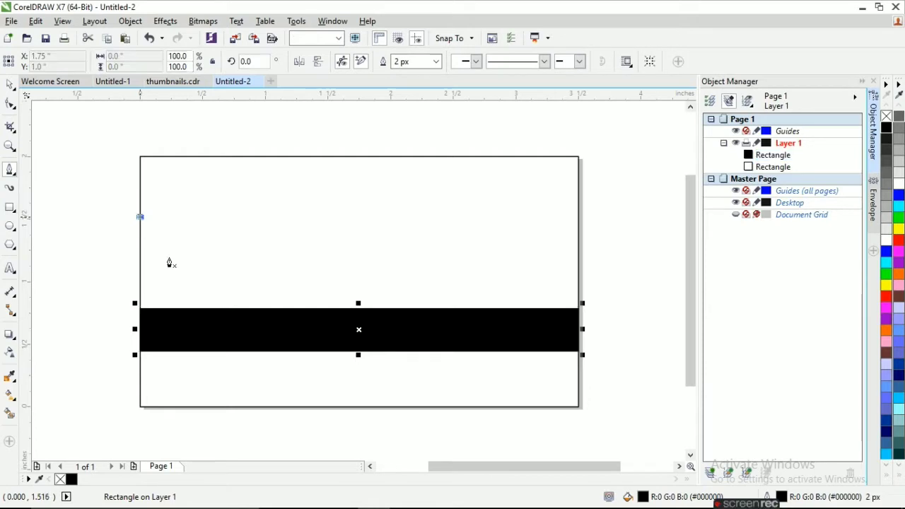
{"action": "left_click", "coordinate": [264, 376]}
{"action": "left_click", "coordinate": [140, 375]}
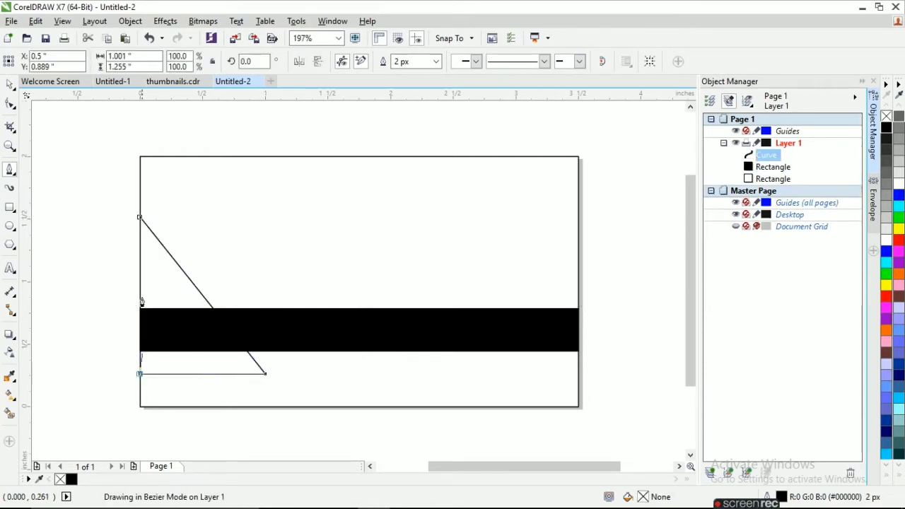
{"action": "left_click", "coordinate": [138, 219]}
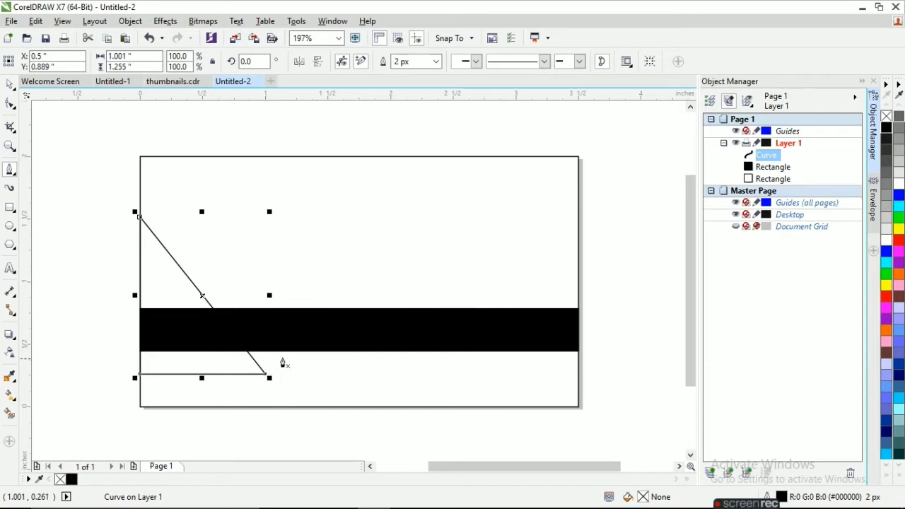
{"action": "left_click", "coordinate": [286, 351]}
{"action": "left_click", "coordinate": [265, 374]}
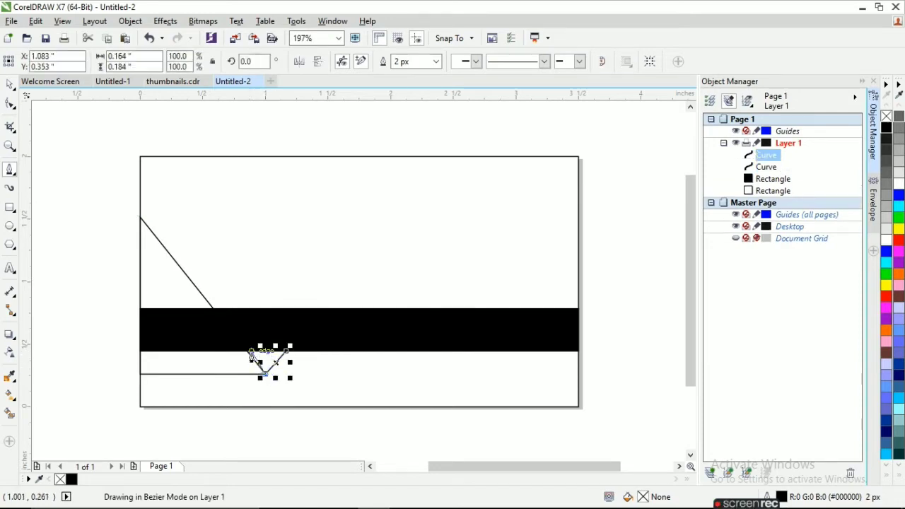
{"action": "left_click", "coordinate": [247, 350]}
{"action": "left_click", "coordinate": [286, 351]}
Fill the large triangle red and give it a red outline
{"action": "left_click", "coordinate": [10, 85]}
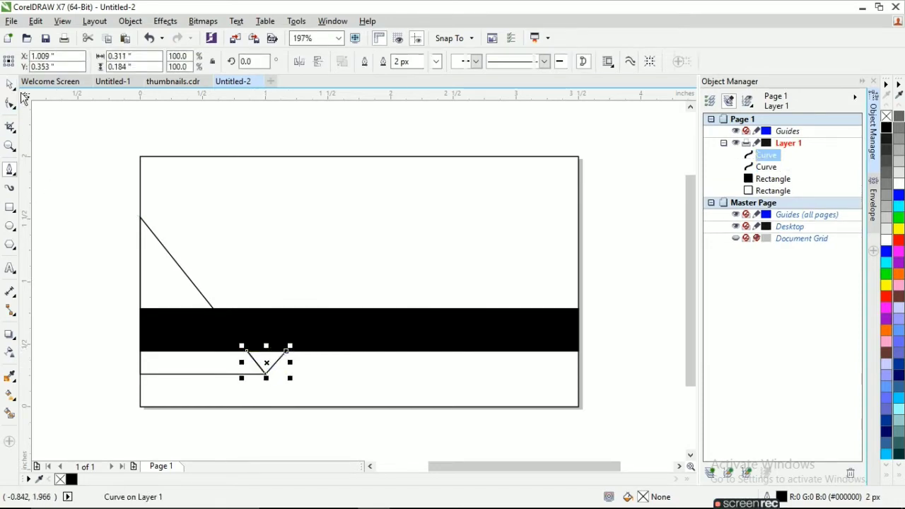
{"action": "left_click", "coordinate": [143, 245]}
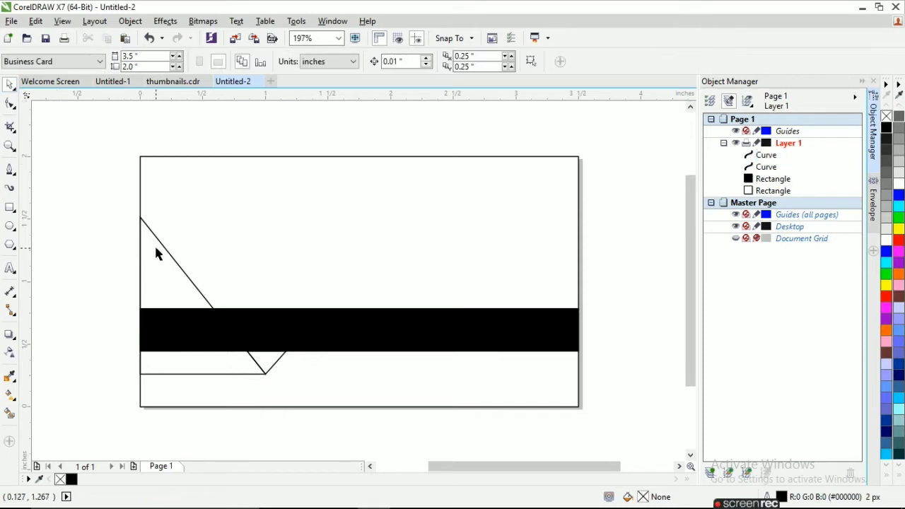
{"action": "left_click", "coordinate": [163, 248]}
{"action": "left_click", "coordinate": [881, 469]}
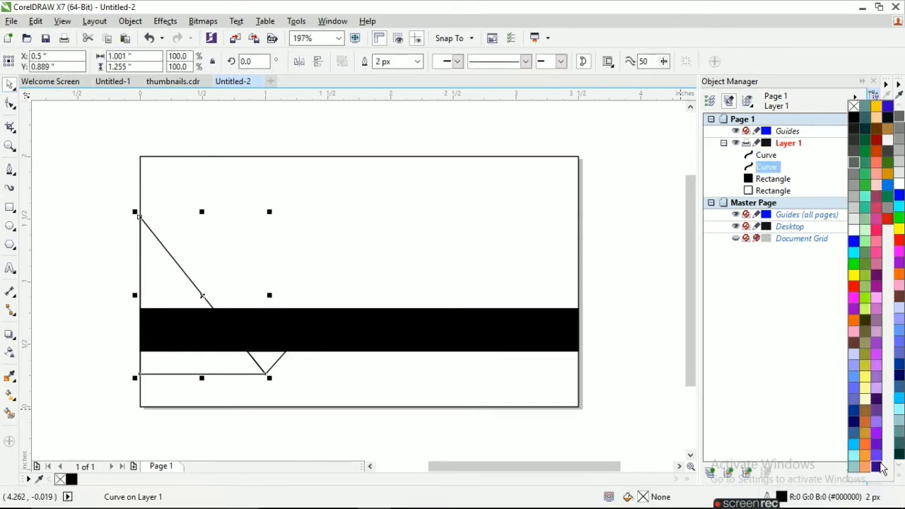
{"action": "left_click", "coordinate": [888, 223]}
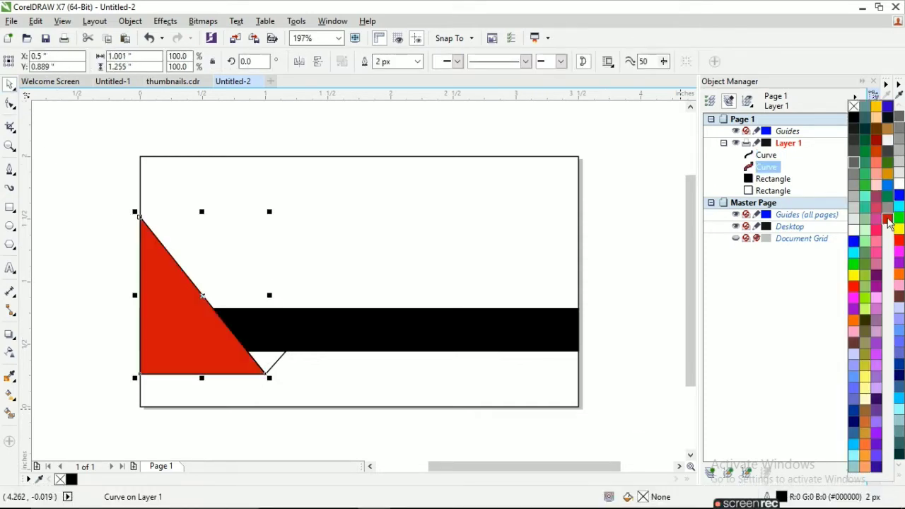
{"action": "right_click", "coordinate": [853, 106]}
{"action": "right_click", "coordinate": [888, 218]}
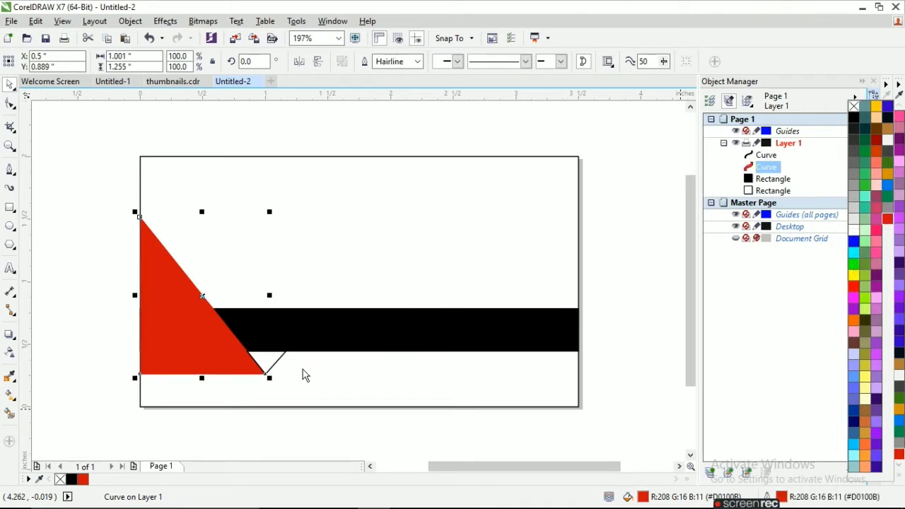
Fill the small triangle dark red with a red outline
{"action": "left_click", "coordinate": [269, 363]}
{"action": "left_click", "coordinate": [270, 364]}
{"action": "left_click", "coordinate": [270, 365]}
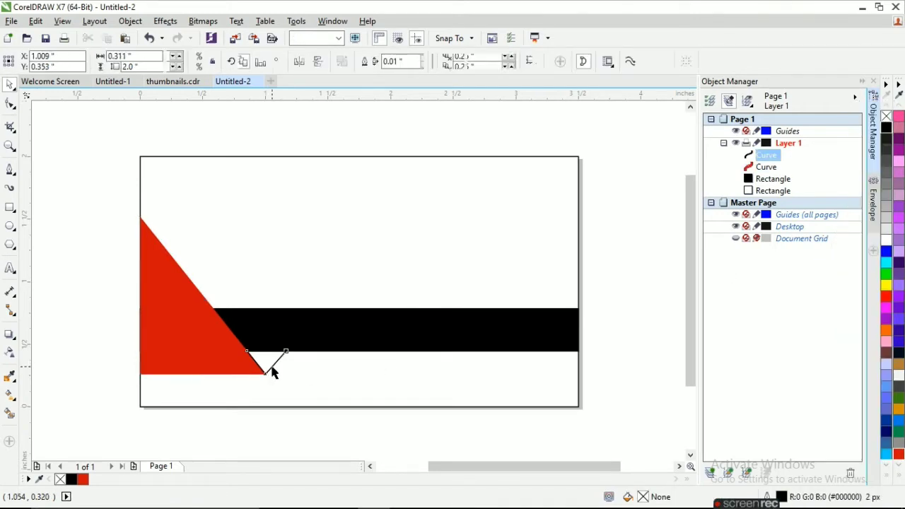
{"action": "left_click", "coordinate": [898, 457]}
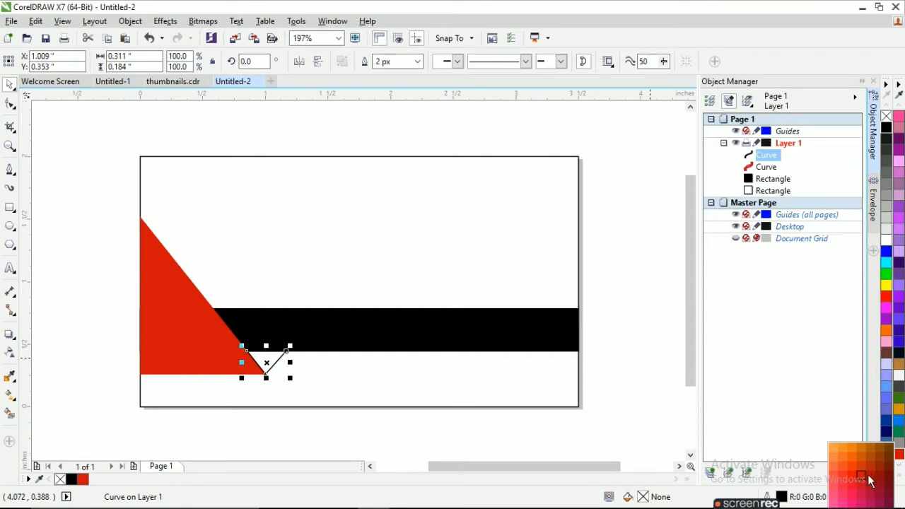
{"action": "left_click", "coordinate": [868, 476]}
{"action": "left_click", "coordinate": [898, 458]}
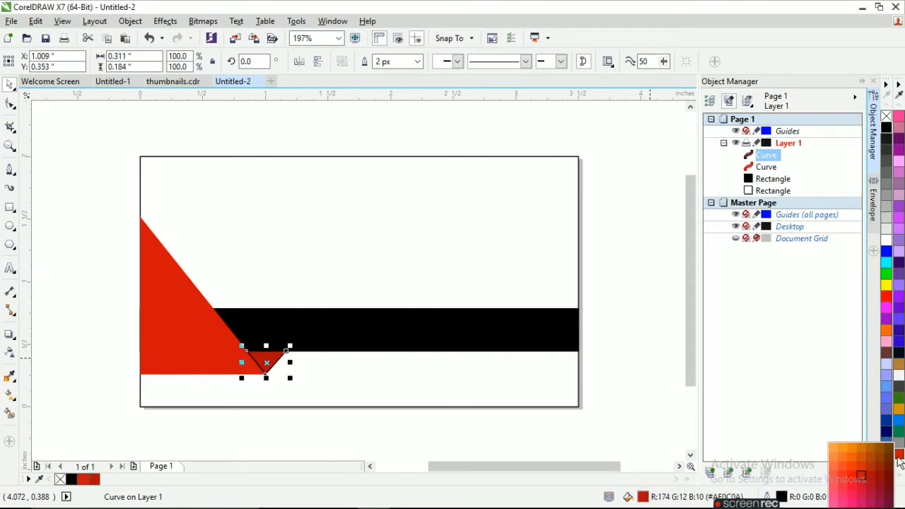
{"action": "right_click", "coordinate": [863, 481]}
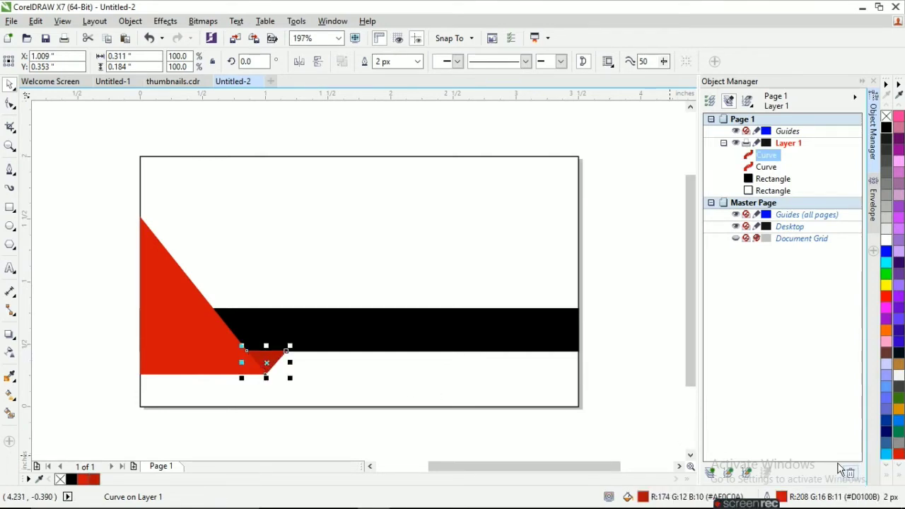
Select both red triangles together
{"action": "scroll", "coordinate": [244, 364], "scroll_direction": "up", "scroll_amount": 2}
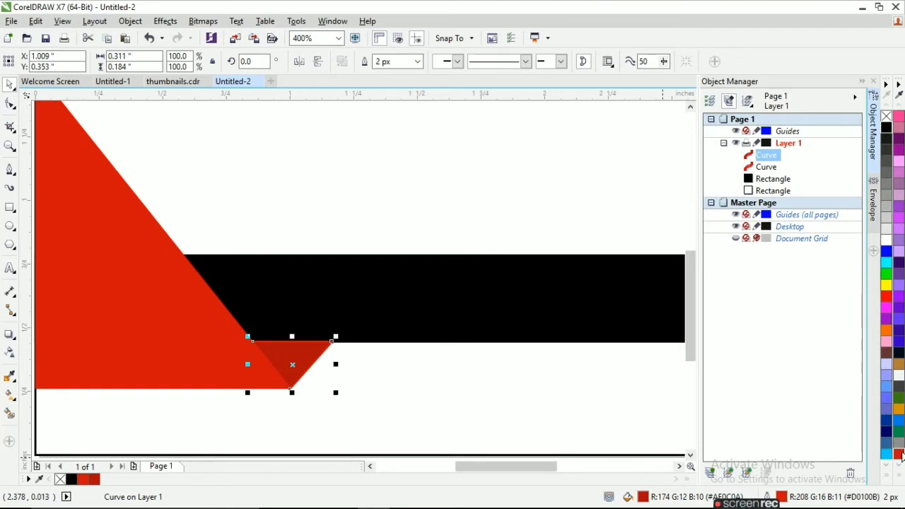
{"action": "left_click", "coordinate": [545, 417]}
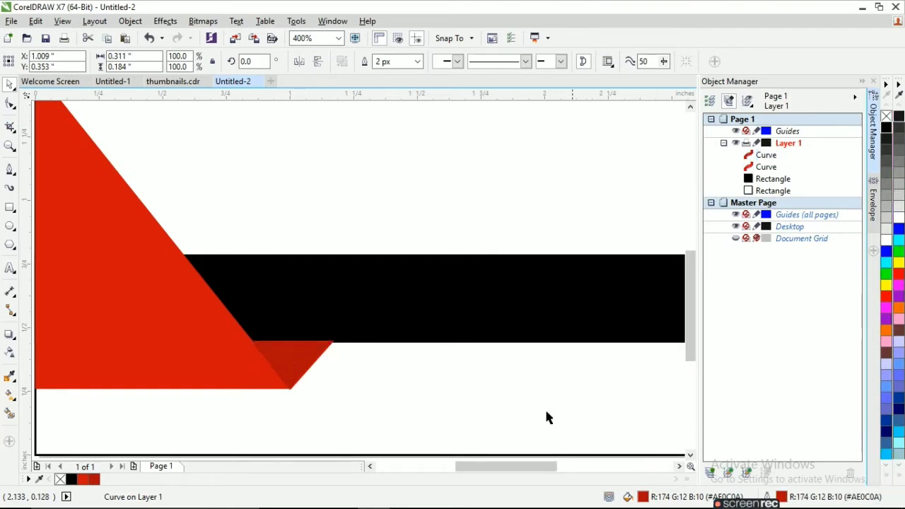
{"action": "scroll", "coordinate": [421, 388], "scroll_direction": "down", "scroll_amount": 2}
{"action": "scroll", "coordinate": [422, 388], "scroll_direction": "down", "scroll_amount": 2}
{"action": "left_click_drag", "start_coordinate": [283, 297], "coordinate": [416, 401]}
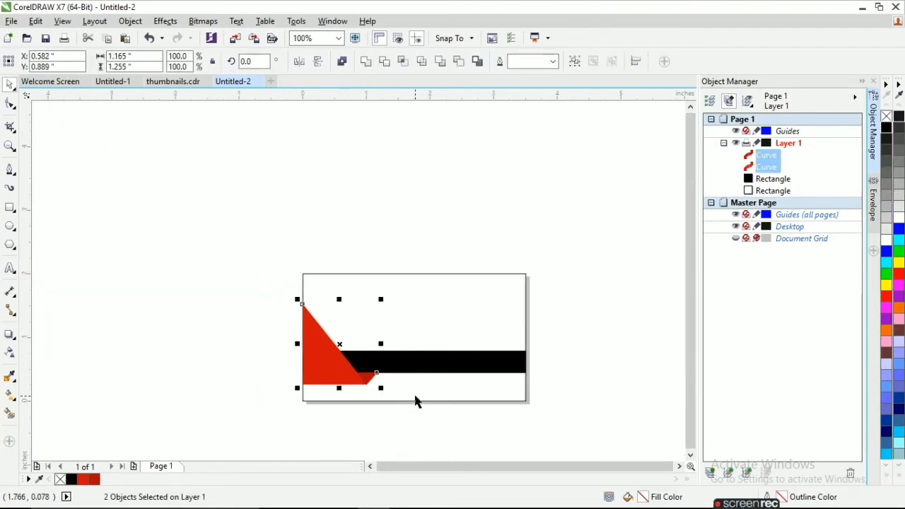
Copy the two selected red triangles
{"action": "right_click", "coordinate": [339, 343]}
{"action": "left_click", "coordinate": [365, 161]}
{"action": "right_click", "coordinate": [339, 344]}
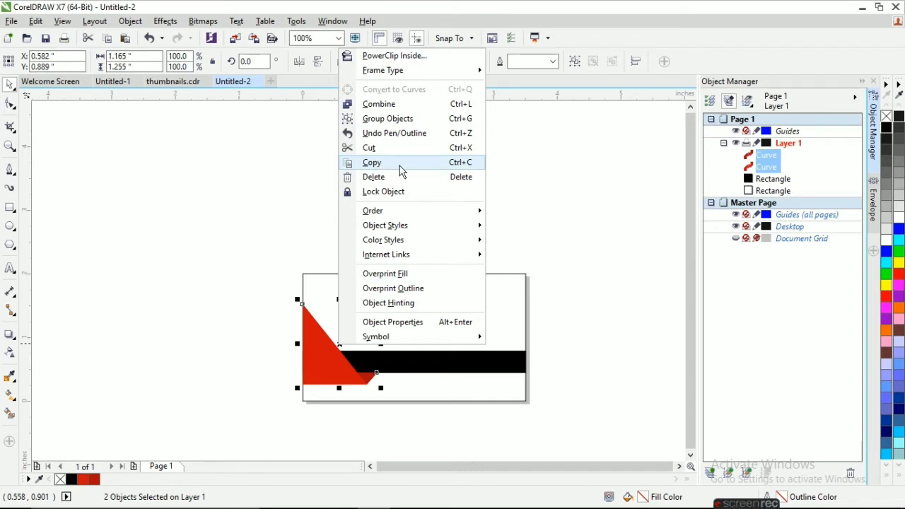
{"action": "left_click", "coordinate": [400, 164]}
{"action": "right_click", "coordinate": [342, 347]}
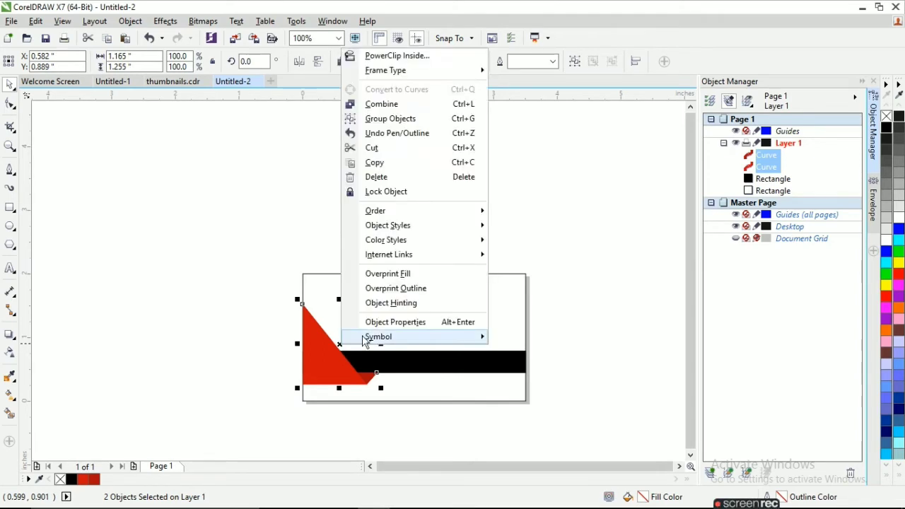
{"action": "mouse_move", "coordinate": [376, 340]}
{"action": "left_click", "coordinate": [415, 427]}
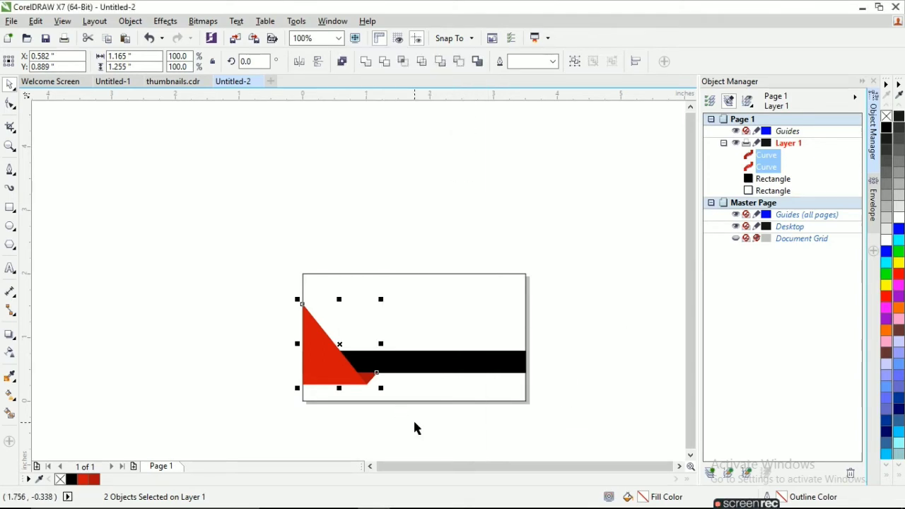
Paste a horizontally mirrored copy of the triangles and nudge it to the card's right edge
{"action": "key", "text": "ctrl+v"}
{"action": "left_click", "coordinate": [298, 63]}
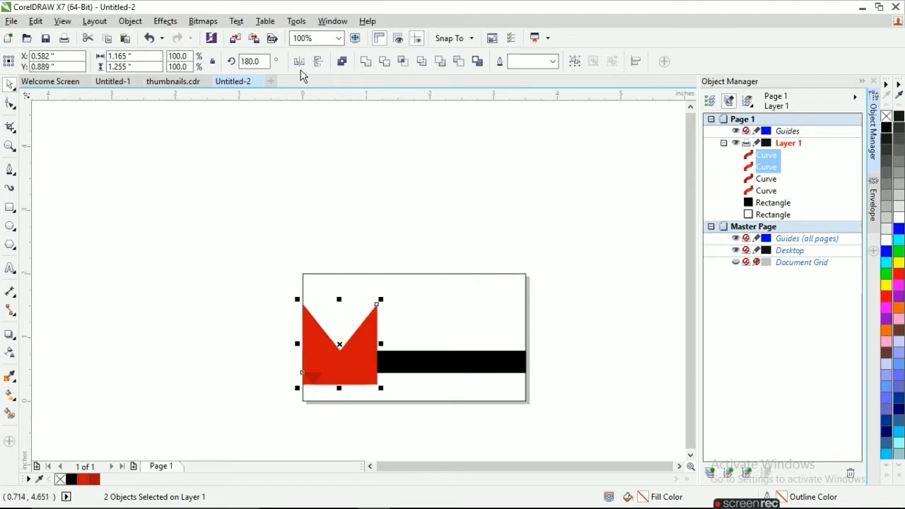
{"action": "key", "text": "Right"}
{"action": "key", "text": "Right"}
{"action": "key", "text": "Right"}
{"action": "key", "text": "Right"}
{"action": "key", "text": "Right"}
{"action": "key", "text": "Right"}
{"action": "key", "text": "Right"}
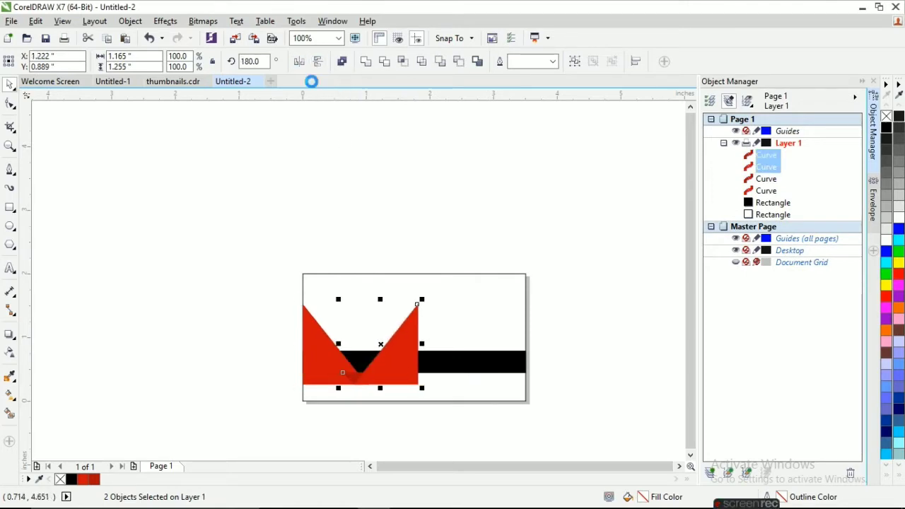
{"action": "key", "text": "Right"}
{"action": "key", "text": "Right"}
{"action": "key", "text": "Right"}
{"action": "key", "text": "Right"}
{"action": "key", "text": "Right"}
{"action": "key", "text": "Right"}
{"action": "key", "text": "Right"}
{"action": "key", "text": "Right"}
{"action": "key", "text": "Right"}
{"action": "key", "text": "Right"}
{"action": "key", "text": "Right"}
{"action": "key", "text": "Right"}
{"action": "key", "text": "Right"}
{"action": "key", "text": "Right"}
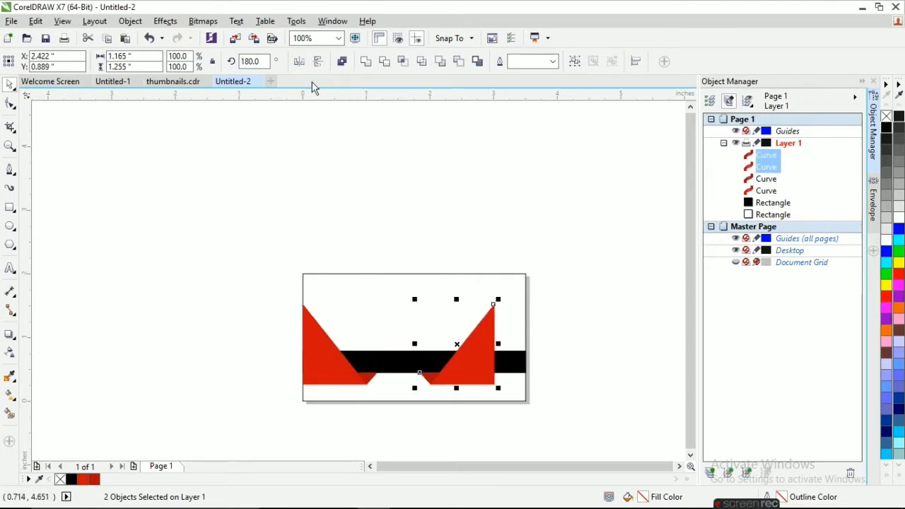
{"action": "key", "text": "Right"}
{"action": "key", "text": "Right"}
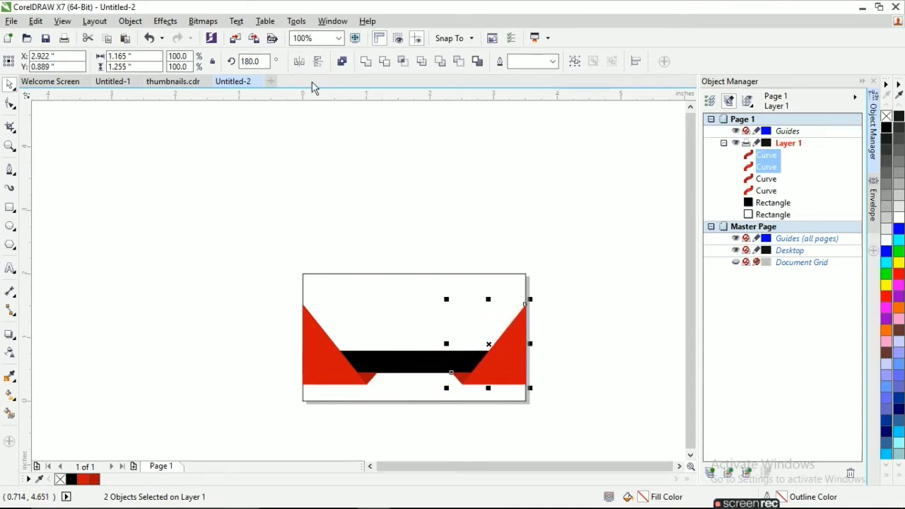
{"action": "left_click", "coordinate": [416, 147]}
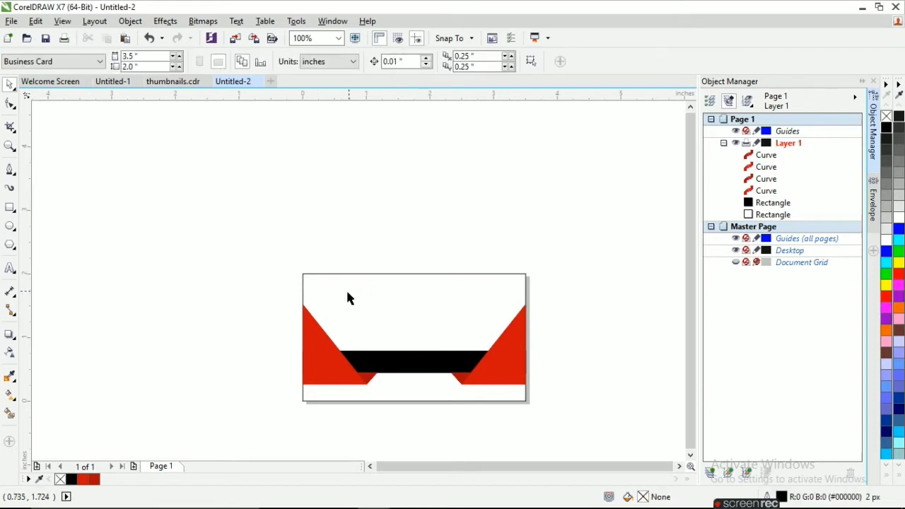
Fill the card background rectangle white and remove its outline
{"action": "scroll", "coordinate": [358, 293], "scroll_direction": "down", "scroll_amount": 2}
{"action": "scroll", "coordinate": [358, 293], "scroll_direction": "up", "scroll_amount": 2}
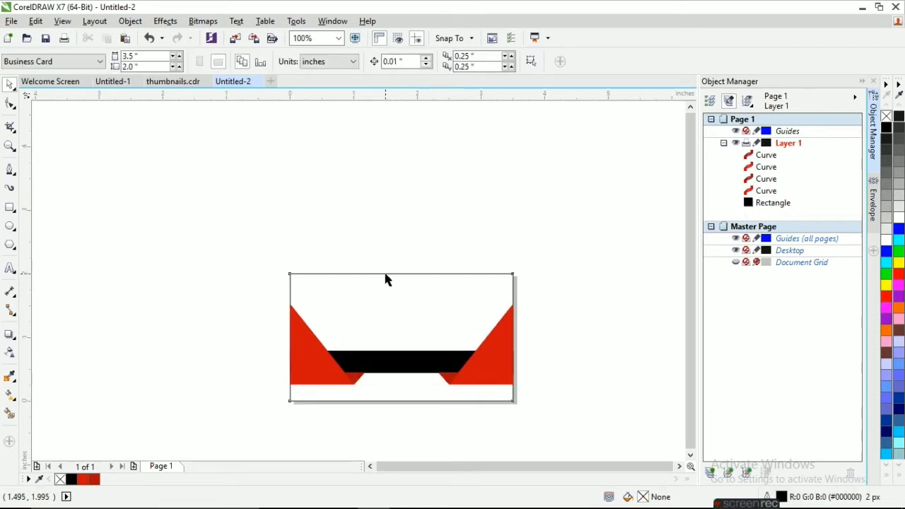
{"action": "left_click", "coordinate": [386, 274]}
{"action": "left_click", "coordinate": [889, 243]}
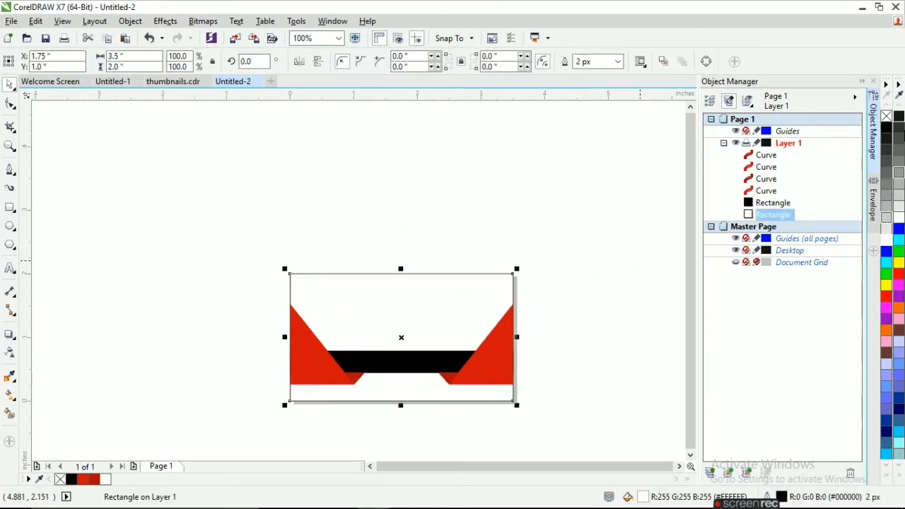
{"action": "right_click", "coordinate": [887, 118]}
{"action": "left_click", "coordinate": [599, 242]}
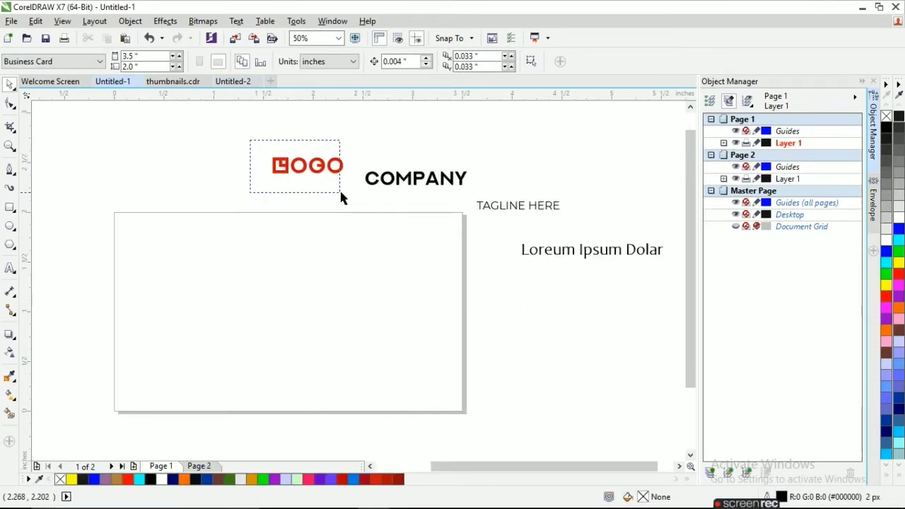
Paste the logo from Untitled-1 into Untitled-2 and place it on the card's upper white area
{"action": "left_click", "coordinate": [340, 198]}
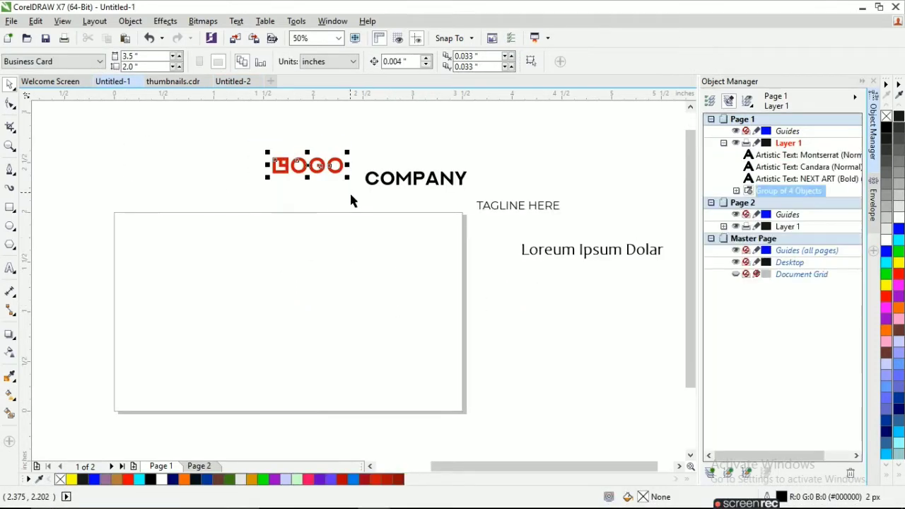
{"action": "left_click", "coordinate": [233, 80]}
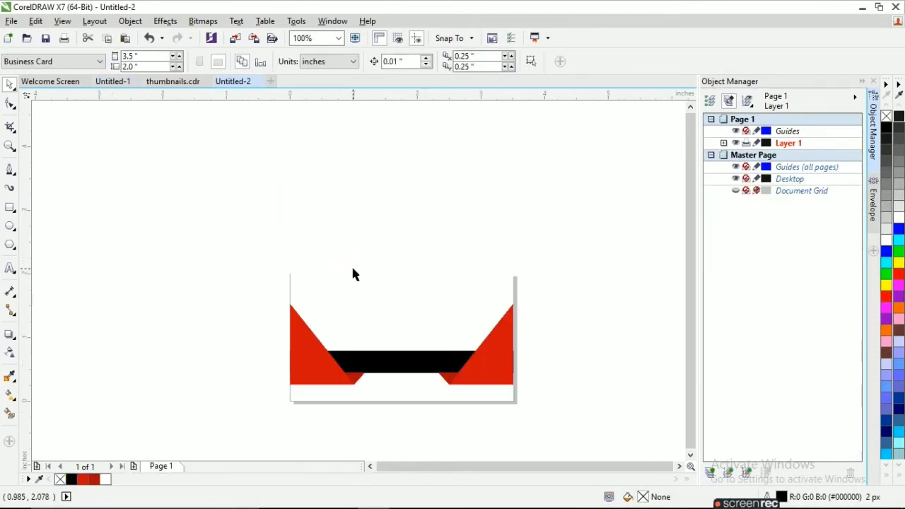
{"action": "key", "text": "ctrl+v"}
{"action": "left_click_drag", "start_coordinate": [413, 242], "coordinate": [398, 316]}
{"action": "left_click", "coordinate": [223, 249]}
Copy COMPANY, the tagline and the Loreum text into Untitled-2, placing COMPANY under LOGO
{"action": "left_click", "coordinate": [112, 81]}
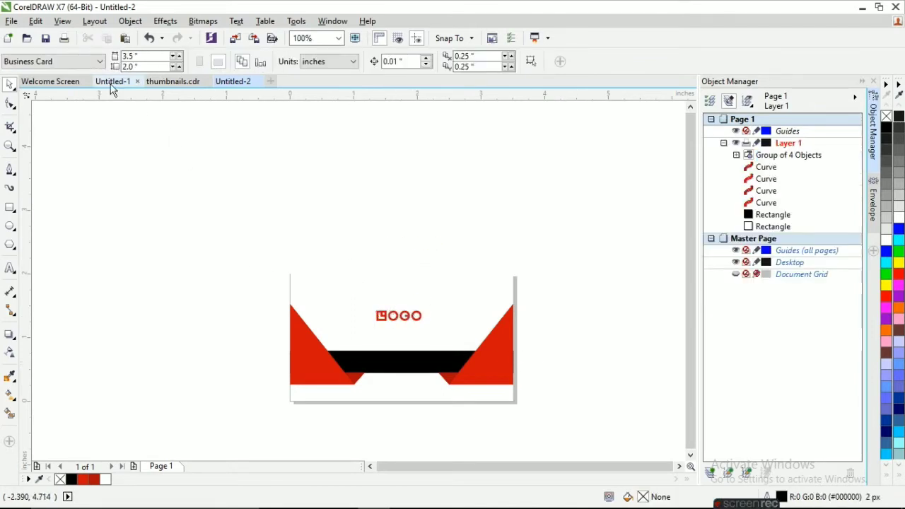
{"action": "left_click", "coordinate": [363, 141]}
{"action": "left_click_drag", "start_coordinate": [363, 142], "coordinate": [671, 295]}
{"action": "left_click", "coordinate": [233, 80]}
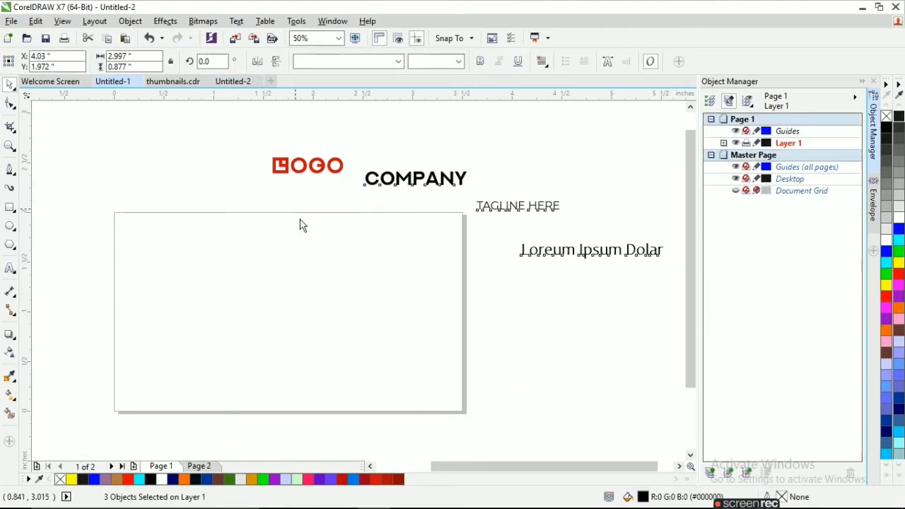
{"action": "key", "text": "ctrl+v"}
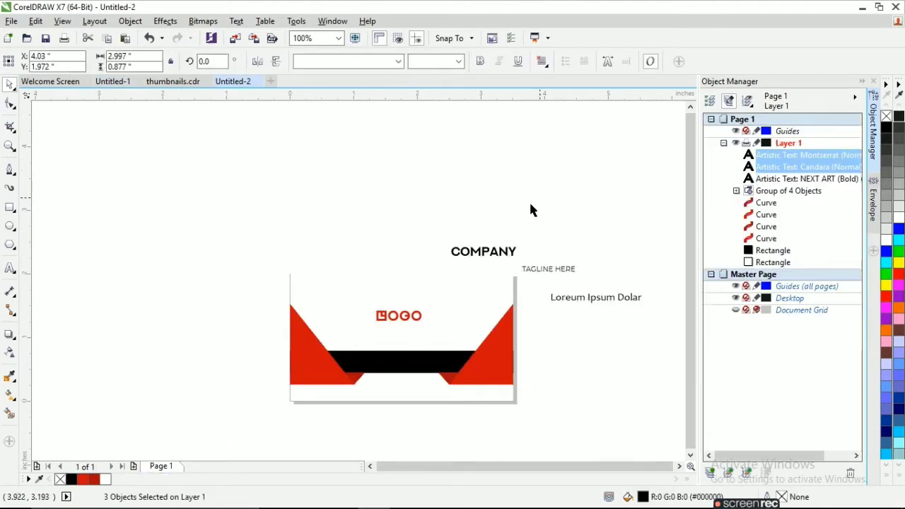
{"action": "left_click_drag", "start_coordinate": [481, 252], "coordinate": [403, 331]}
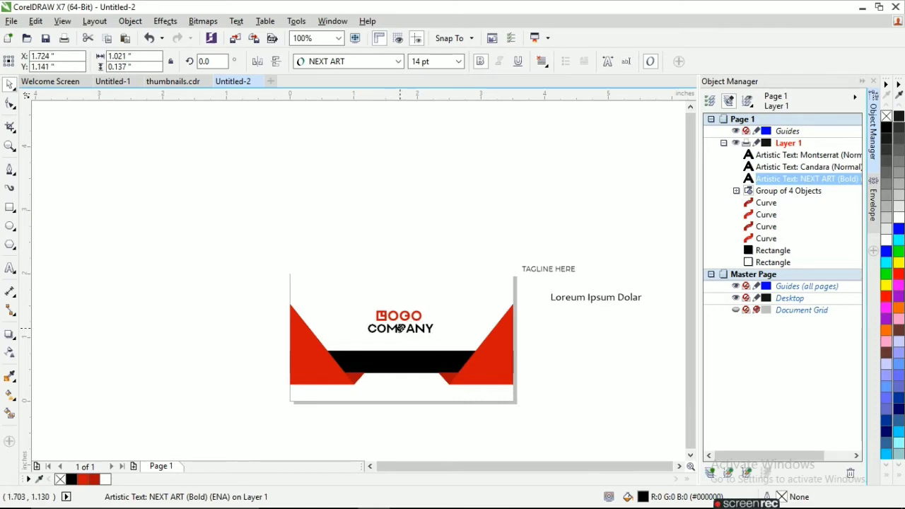
{"action": "scroll", "coordinate": [406, 325], "scroll_direction": "up", "scroll_amount": 2}
Position TAGLINE HERE under COMPANY and move Loreum Ipsum Dolar onto the black band
{"action": "key", "text": "Up"}
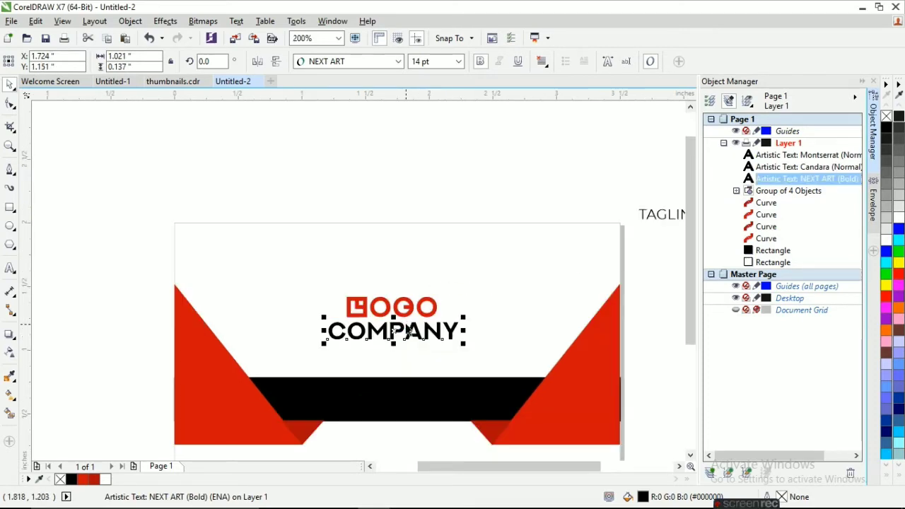
{"action": "scroll", "coordinate": [399, 329], "scroll_direction": "down", "scroll_amount": 2}
{"action": "left_click", "coordinate": [525, 259]}
{"action": "left_click_drag", "start_coordinate": [513, 249], "coordinate": [398, 339]}
{"action": "scroll", "coordinate": [398, 344], "scroll_direction": "up", "scroll_amount": 2}
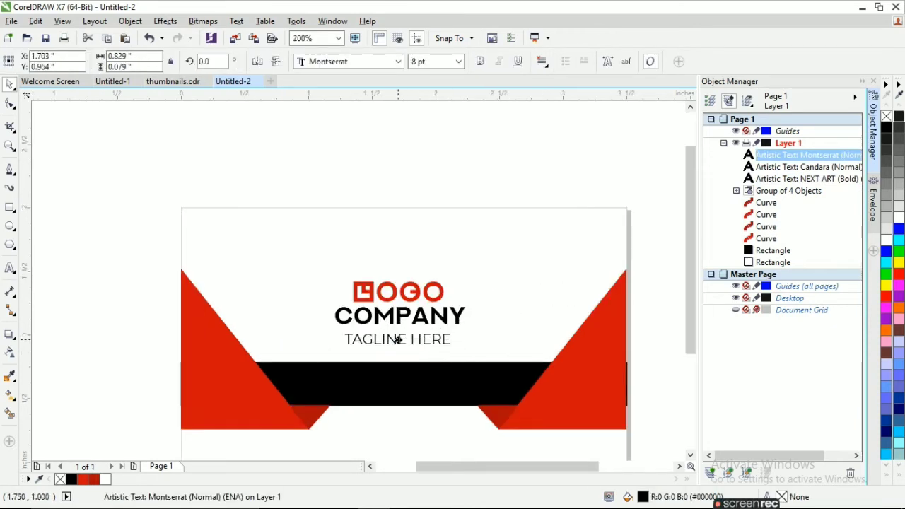
{"action": "scroll", "coordinate": [398, 339], "scroll_direction": "down", "scroll_amount": 2}
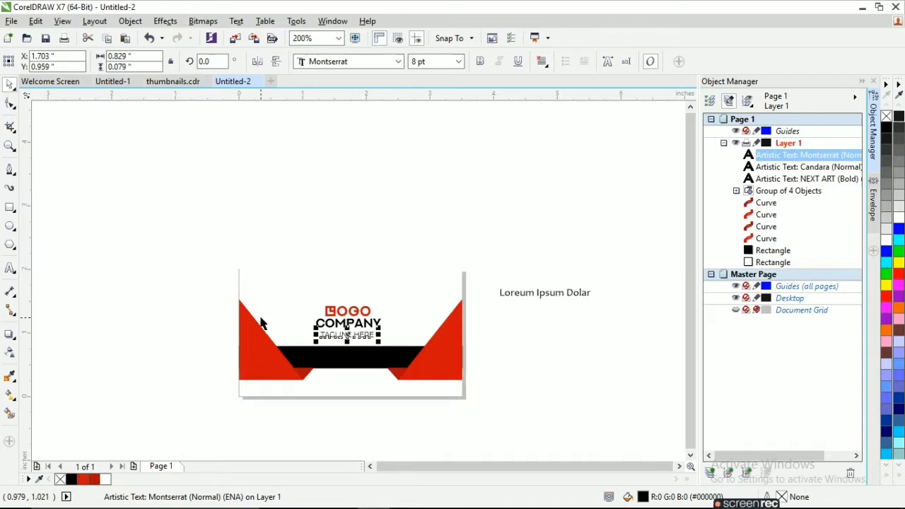
{"action": "left_click", "coordinate": [542, 297]}
{"action": "left_click_drag", "start_coordinate": [541, 296], "coordinate": [351, 363]}
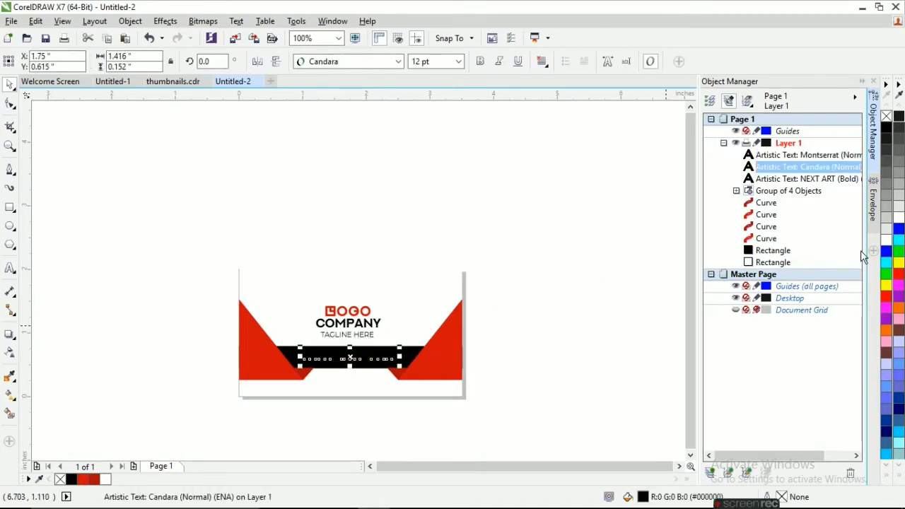
Center the logo and all three text lines horizontally on the page
{"action": "left_click_drag", "start_coordinate": [277, 230], "coordinate": [418, 367]}
{"action": "left_click", "coordinate": [94, 21]}
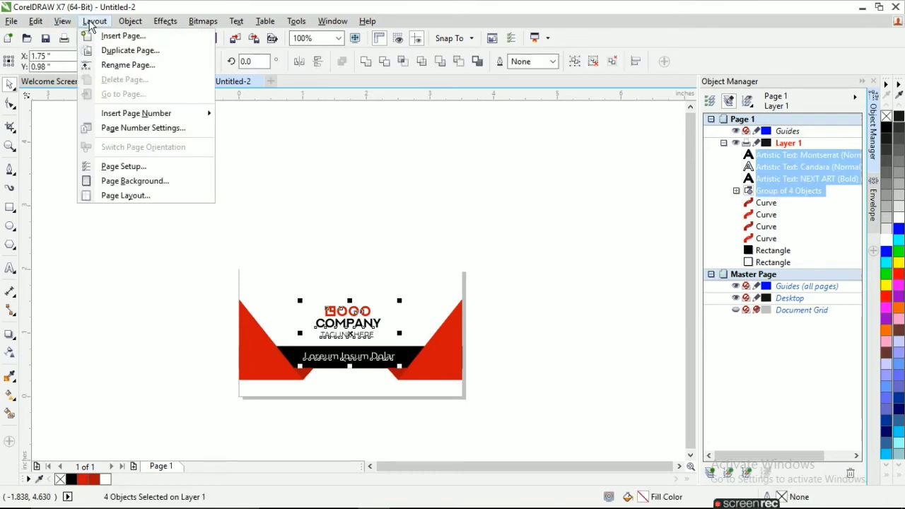
{"action": "mouse_move", "coordinate": [124, 23]}
{"action": "mouse_move", "coordinate": [199, 174]}
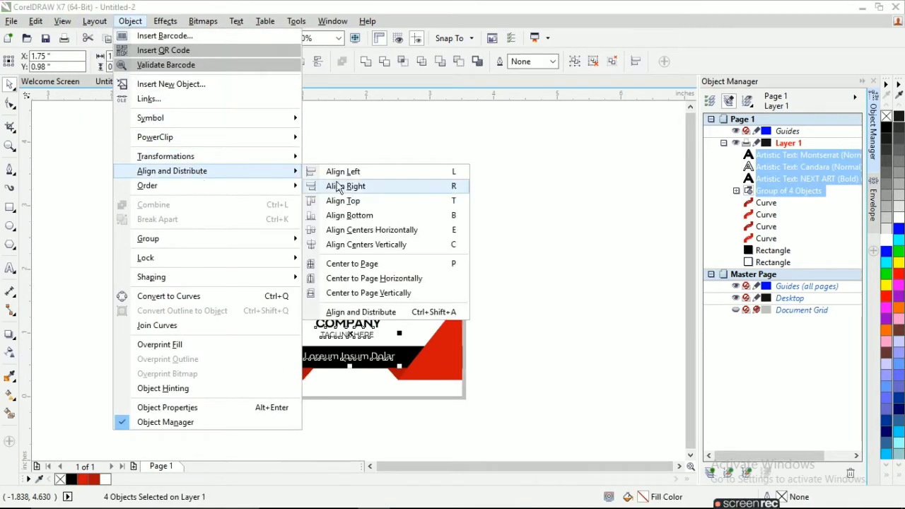
{"action": "left_click", "coordinate": [394, 279]}
{"action": "left_click", "coordinate": [538, 306]}
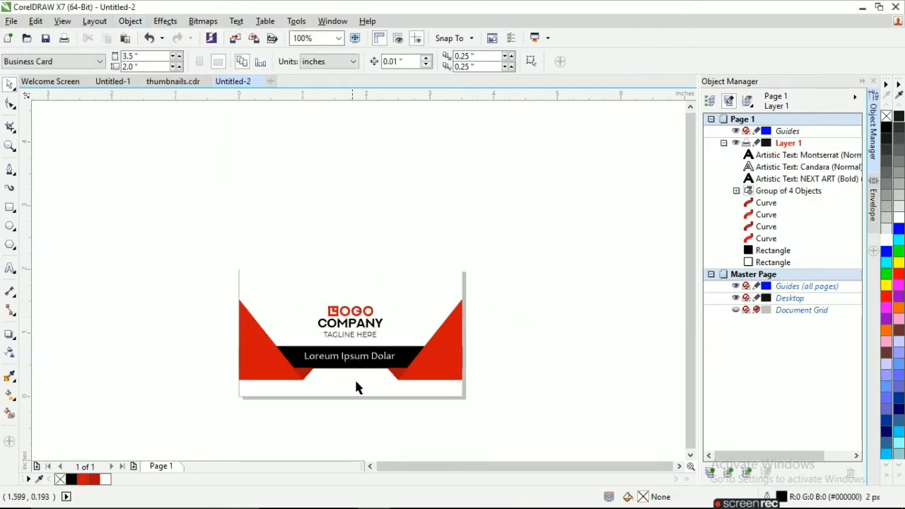
{"action": "scroll", "coordinate": [354, 377], "scroll_direction": "up", "scroll_amount": 2}
Add Page 2 with a page-sized rectangle and a thin band across the card's lower part
{"action": "scroll", "coordinate": [488, 286], "scroll_direction": "down", "scroll_amount": 2}
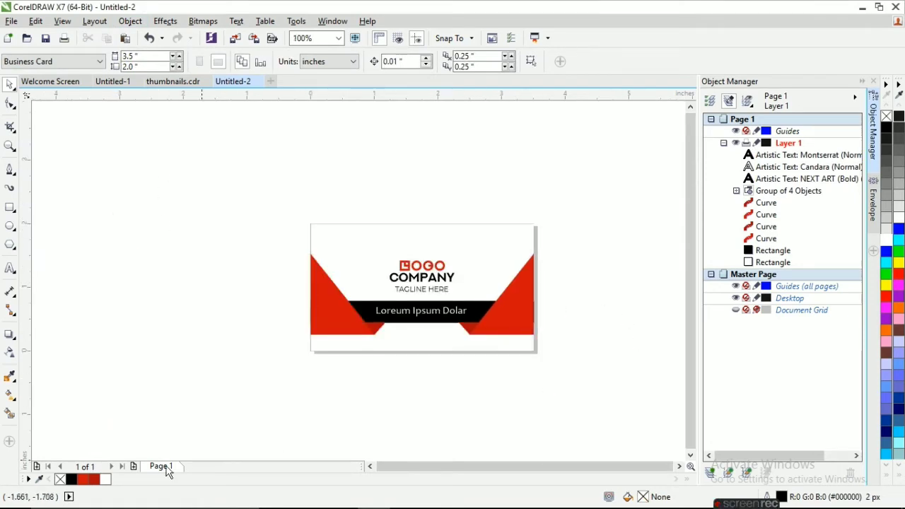
{"action": "left_click", "coordinate": [134, 466]}
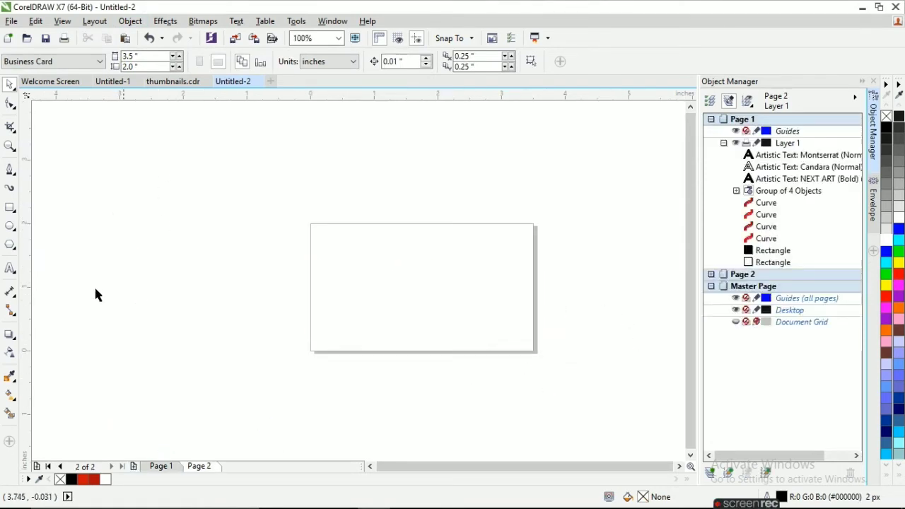
{"action": "double_click", "coordinate": [10, 208]}
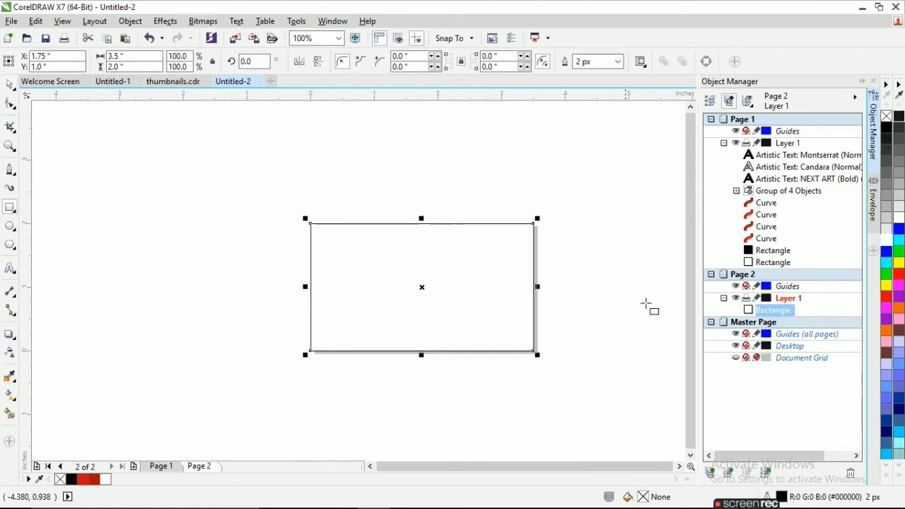
{"action": "left_click", "coordinate": [15, 212]}
{"action": "left_click_drag", "start_coordinate": [311, 306], "coordinate": [533, 333]}
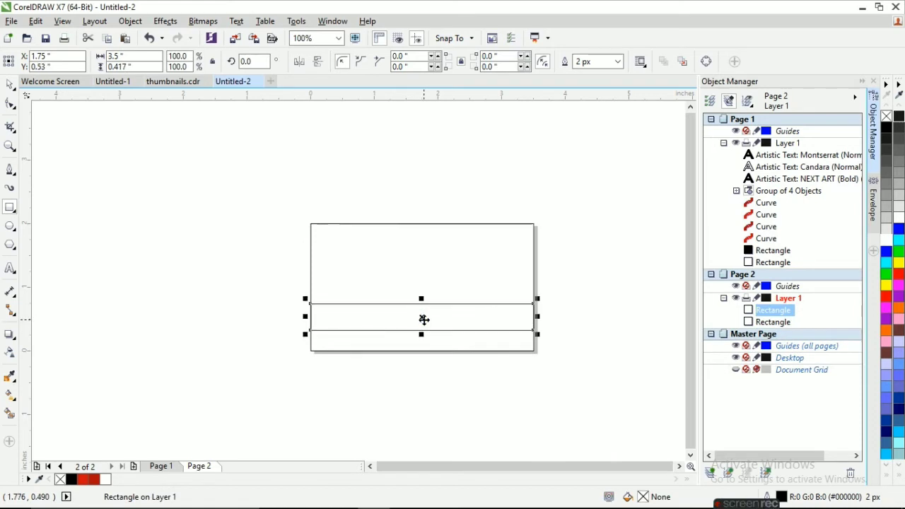
Draw a diagonal path from the card's right edge down to its bottom, deleting a stray small triangle
{"action": "left_click", "coordinate": [10, 169]}
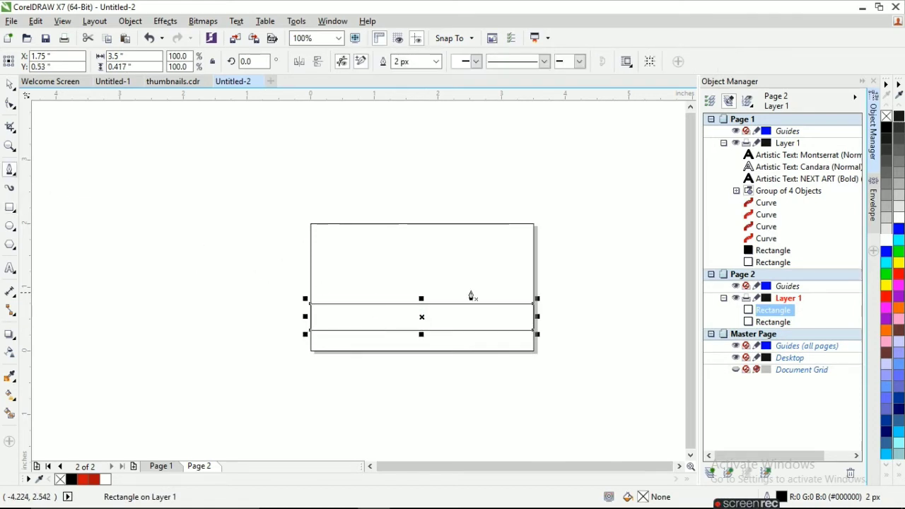
{"action": "left_click", "coordinate": [532, 252]}
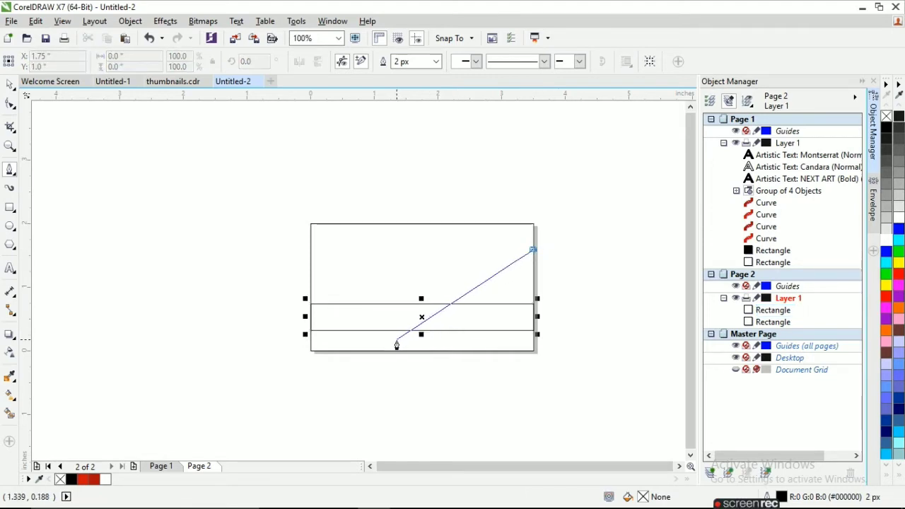
{"action": "left_click", "coordinate": [396, 340]}
{"action": "left_click", "coordinate": [534, 341]}
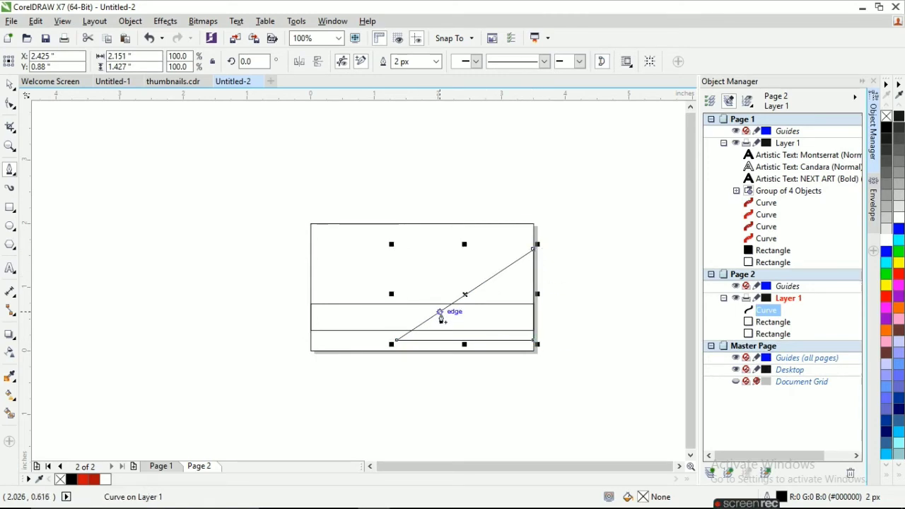
{"action": "left_click", "coordinate": [383, 330]}
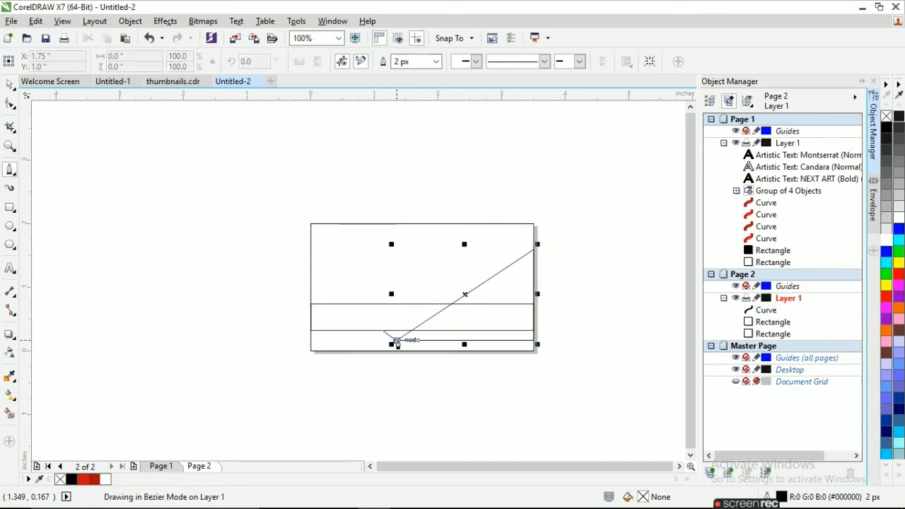
{"action": "left_click", "coordinate": [396, 340]}
{"action": "left_click", "coordinate": [409, 332]}
{"action": "left_click", "coordinate": [382, 330]}
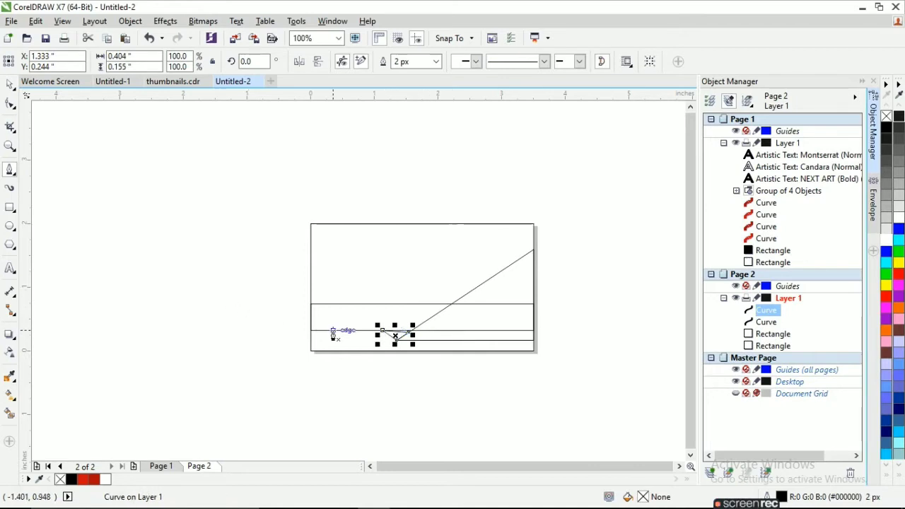
{"action": "key", "text": "Delete"}
{"action": "scroll", "coordinate": [394, 337], "scroll_direction": "up", "scroll_amount": 1}
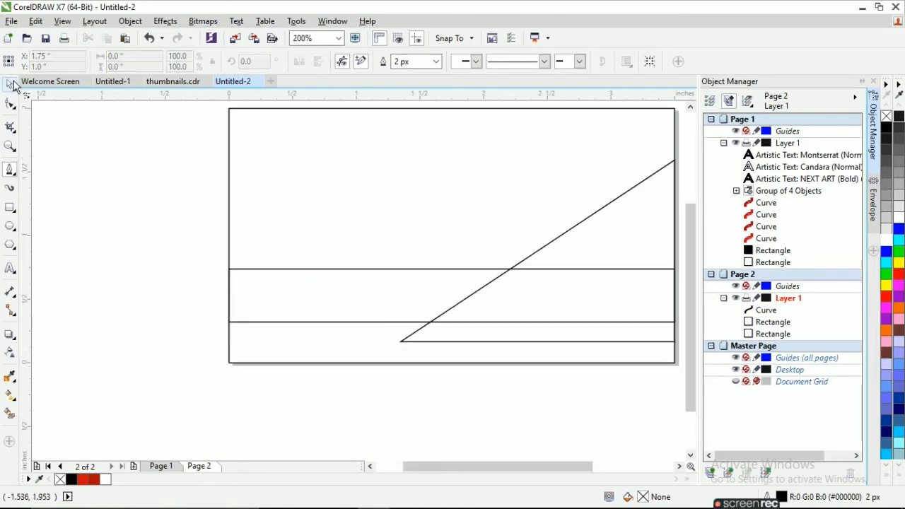
Nudge the middle band rectangle up two steps
{"action": "left_click", "coordinate": [11, 84]}
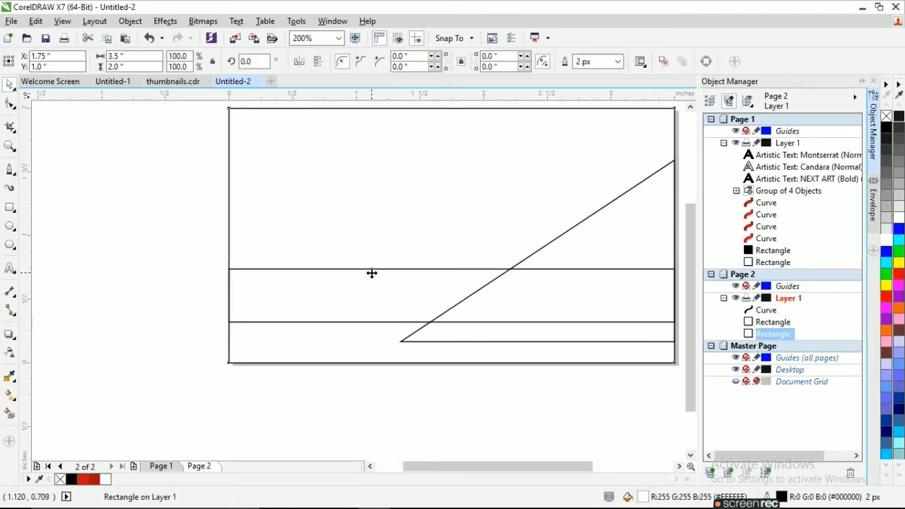
{"action": "left_click", "coordinate": [376, 269]}
{"action": "key", "text": "Up"}
{"action": "key", "text": "Up"}
{"action": "key", "text": "Up"}
{"action": "key", "text": "Up"}
{"action": "key", "text": "Up"}
{"action": "key", "text": "Up"}
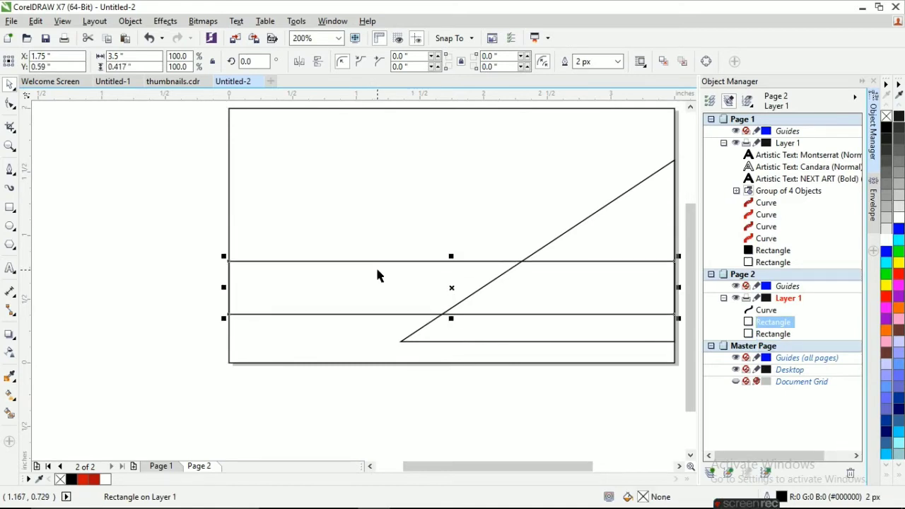
{"action": "key", "text": "Up"}
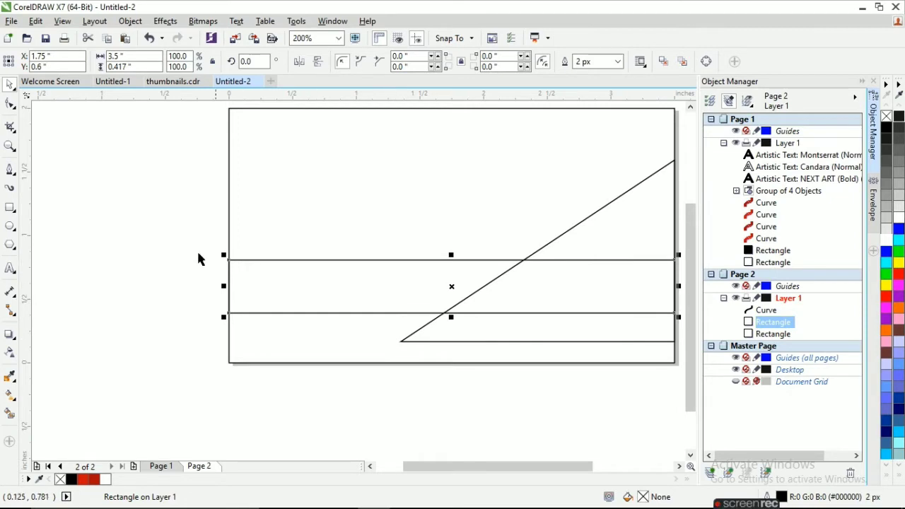
Draw a small triangle beneath the band's lower edge
{"action": "left_click", "coordinate": [10, 170]}
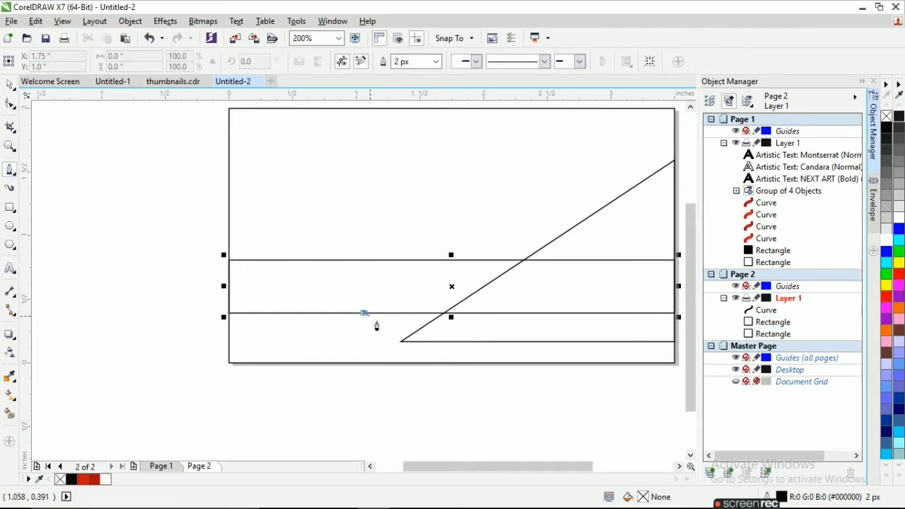
{"action": "left_click", "coordinate": [403, 342]}
{"action": "double_click", "coordinate": [446, 311]}
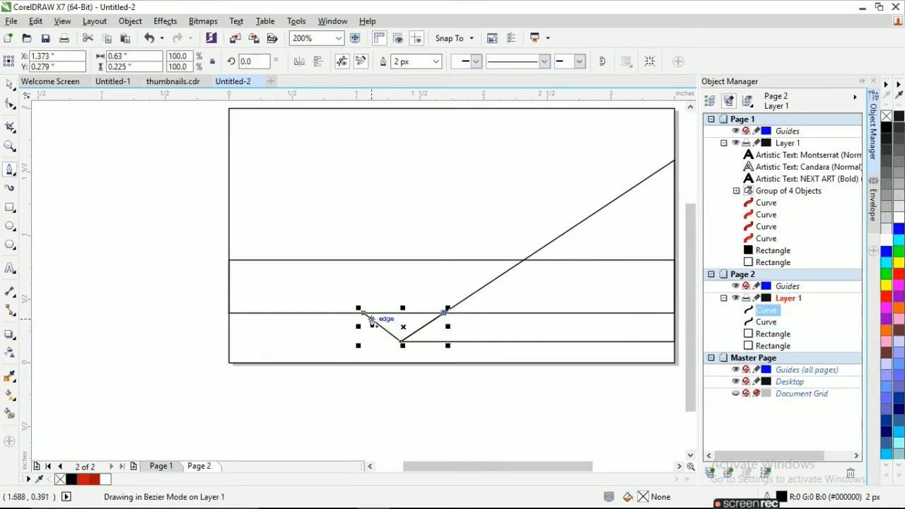
{"action": "left_click", "coordinate": [363, 313]}
{"action": "left_click", "coordinate": [10, 85]}
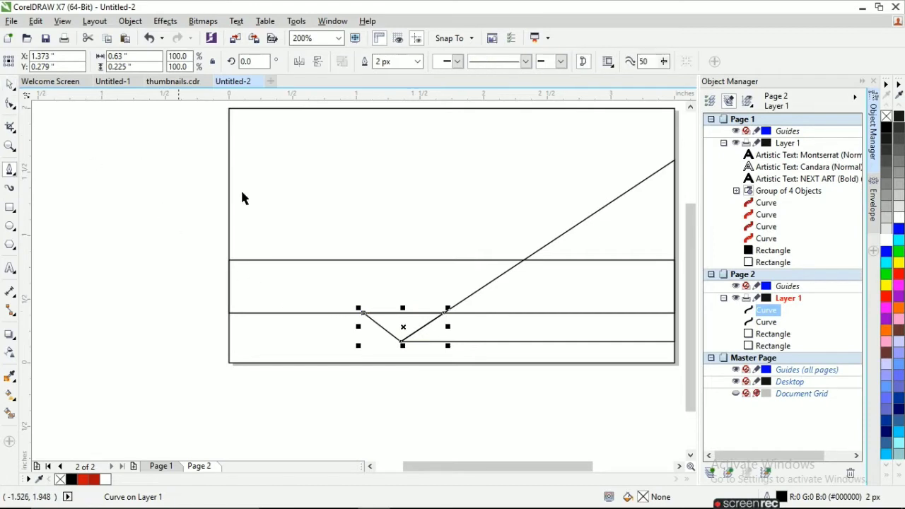
{"action": "double_click", "coordinate": [606, 343]}
Fill the large triangle red and the small triangle darker red with a dark red outline
{"action": "left_click", "coordinate": [605, 342]}
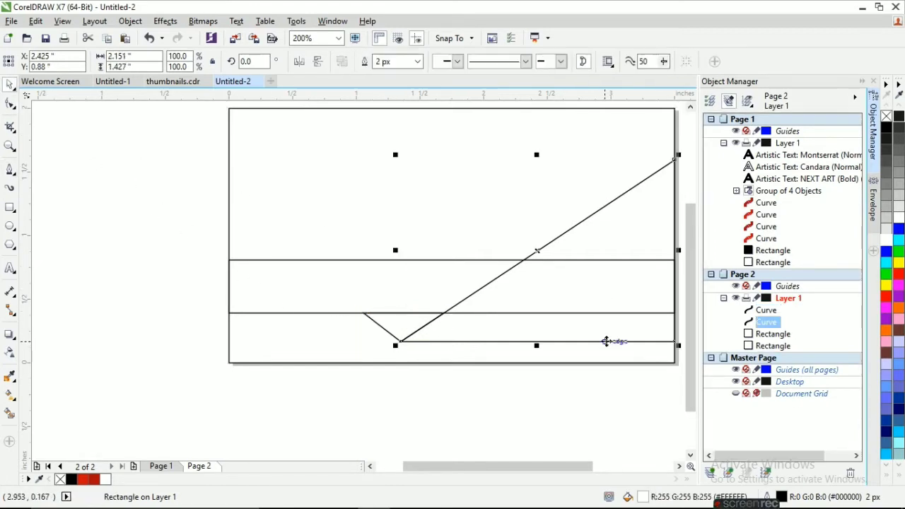
{"action": "left_click", "coordinate": [901, 479]}
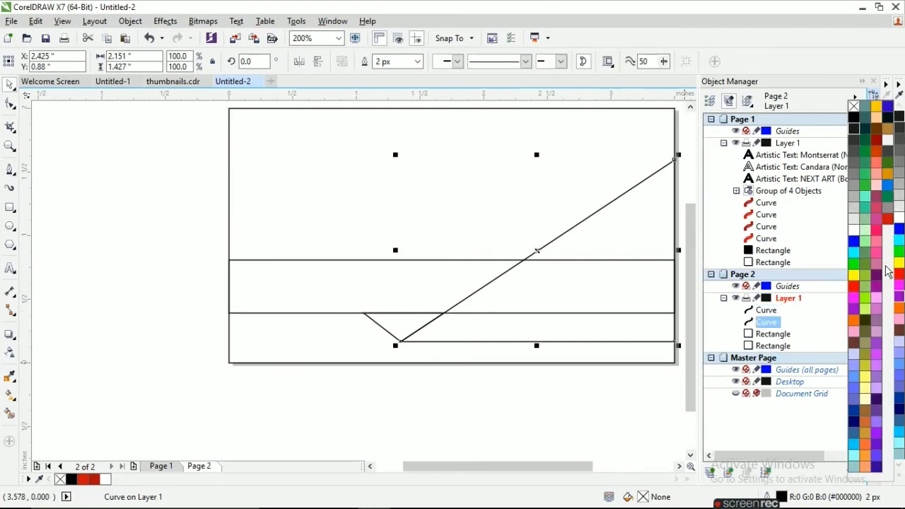
{"action": "left_click", "coordinate": [887, 220]}
{"action": "left_click", "coordinate": [407, 332]}
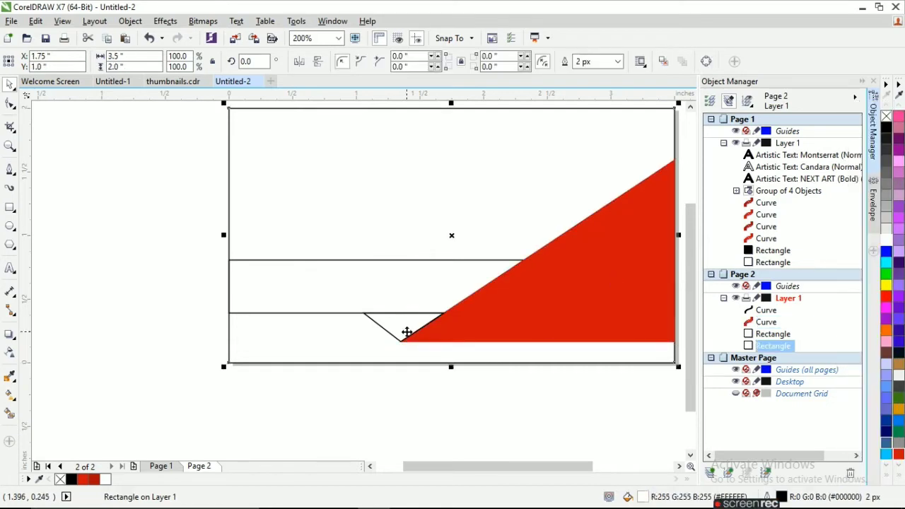
{"action": "left_click", "coordinate": [401, 343]}
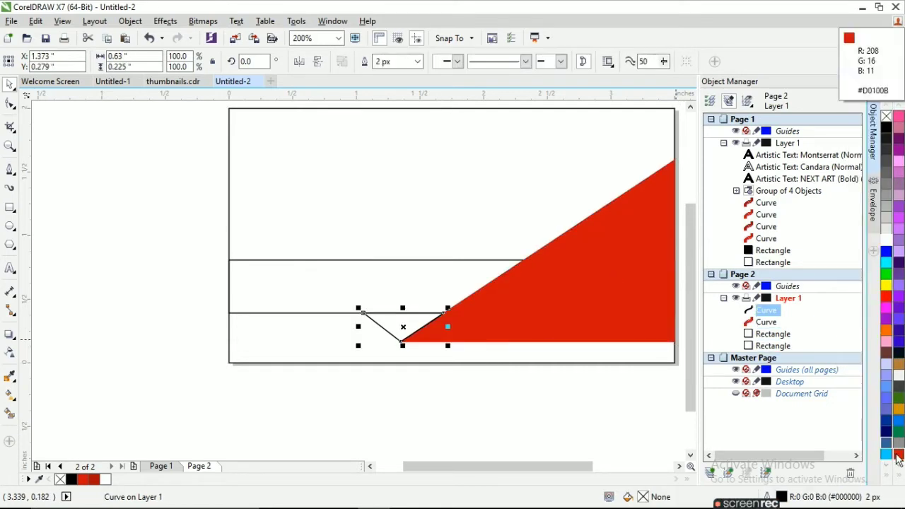
{"action": "left_click_drag", "start_coordinate": [897, 458], "coordinate": [870, 481]}
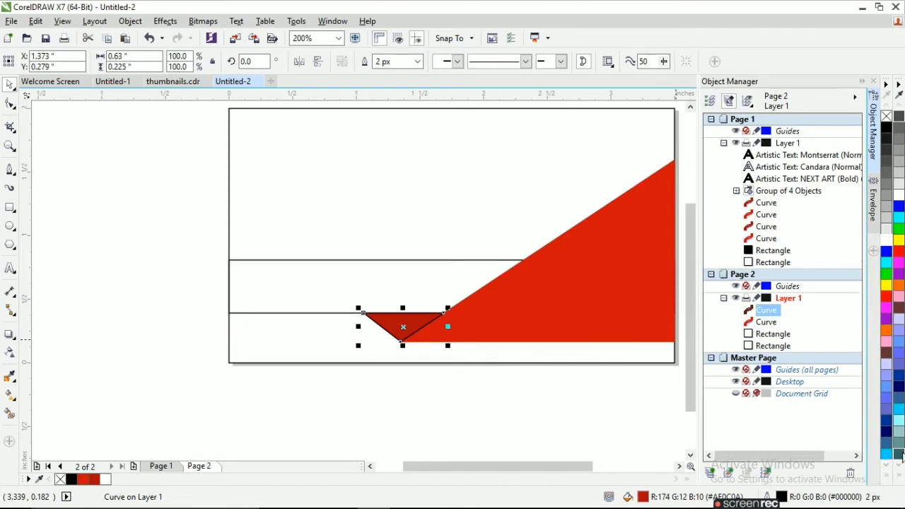
{"action": "left_click", "coordinate": [901, 479]}
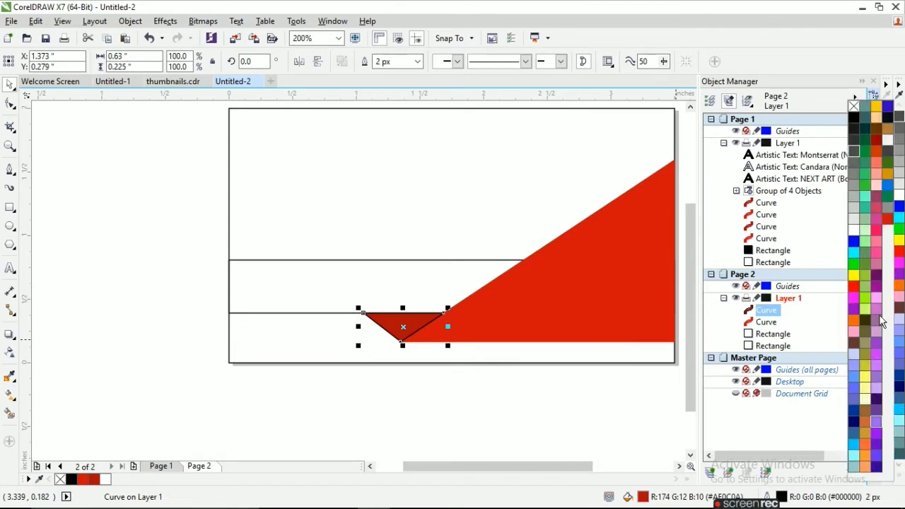
{"action": "right_click", "coordinate": [890, 225]}
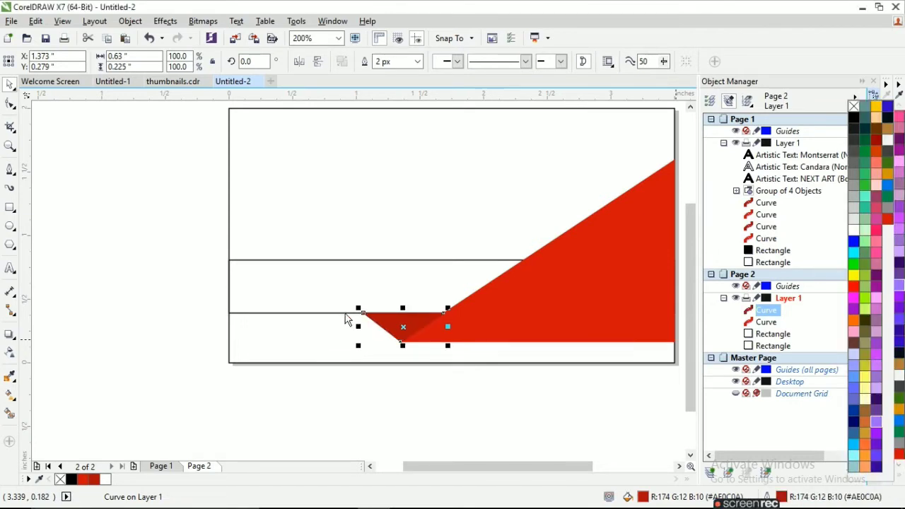
Fill the middle band black
{"action": "left_click", "coordinate": [305, 312]}
{"action": "left_click", "coordinate": [887, 128]}
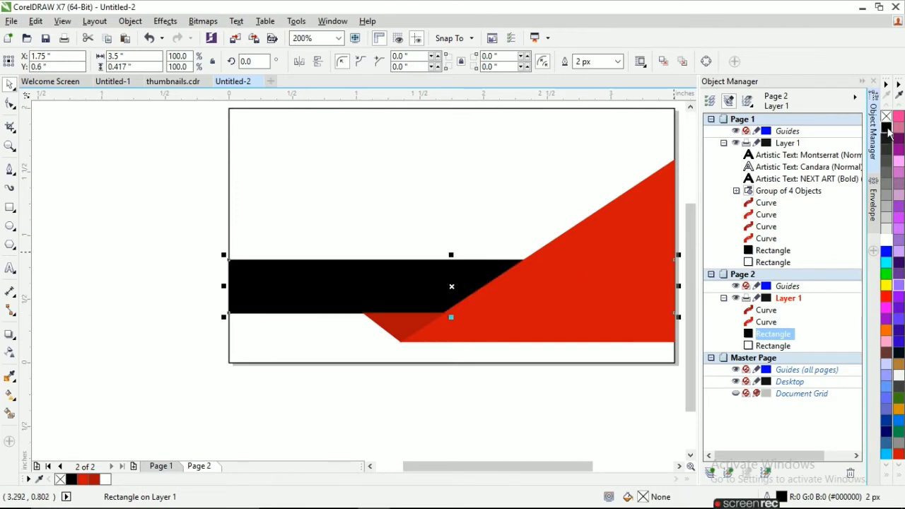
{"action": "left_click", "coordinate": [502, 378]}
{"action": "scroll", "coordinate": [477, 370], "scroll_direction": "down", "scroll_amount": 1}
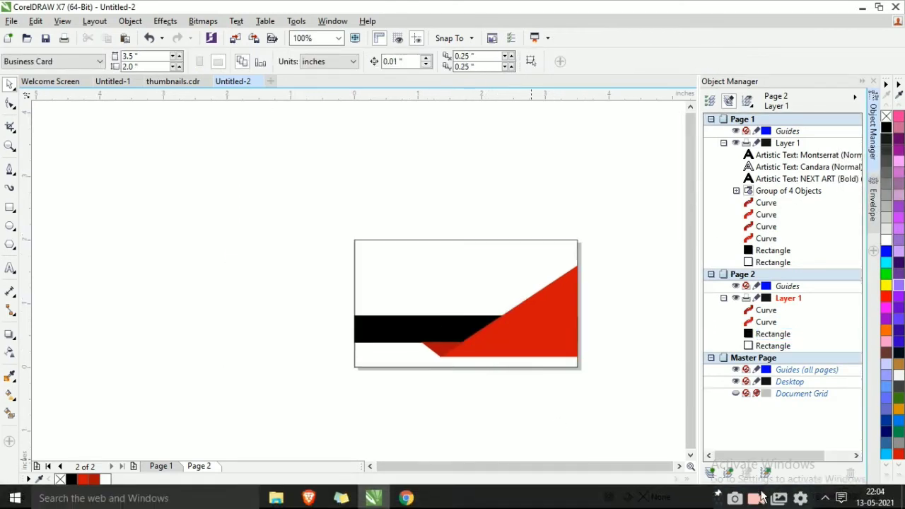
{"action": "left_click", "coordinate": [529, 345]}
Delete the large red triangle and nudge the small triangle left
{"action": "key", "text": "Delete"}
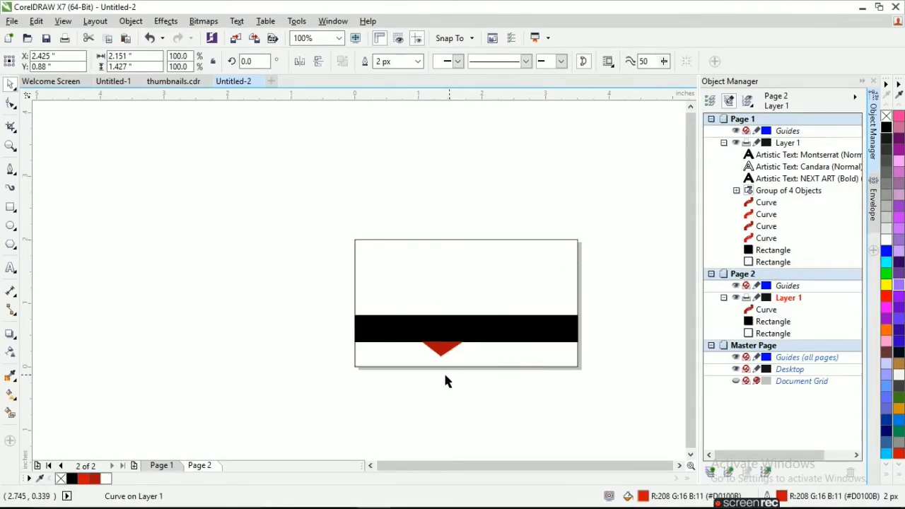
{"action": "left_click", "coordinate": [444, 350]}
{"action": "key", "text": "Left"}
{"action": "key", "text": "Left"}
{"action": "key", "text": "Left"}
{"action": "key", "text": "Left"}
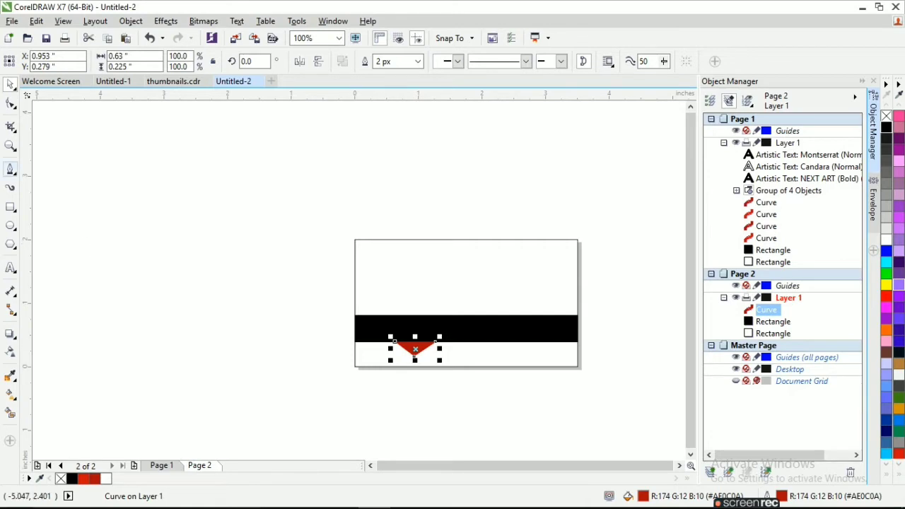
Draw a closed slanted panel covering the card's right side and fill it red
{"action": "left_click", "coordinate": [577, 269]}
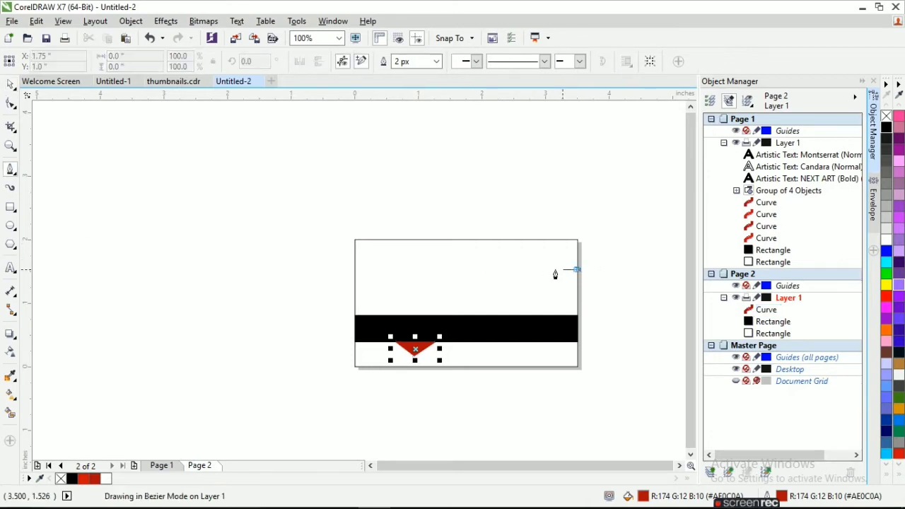
{"action": "left_click", "coordinate": [467, 270]}
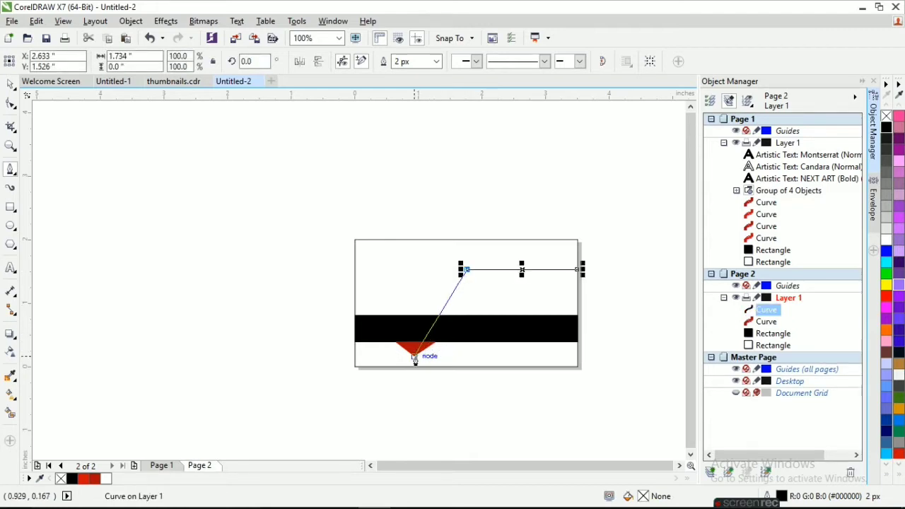
{"action": "left_click", "coordinate": [414, 357]}
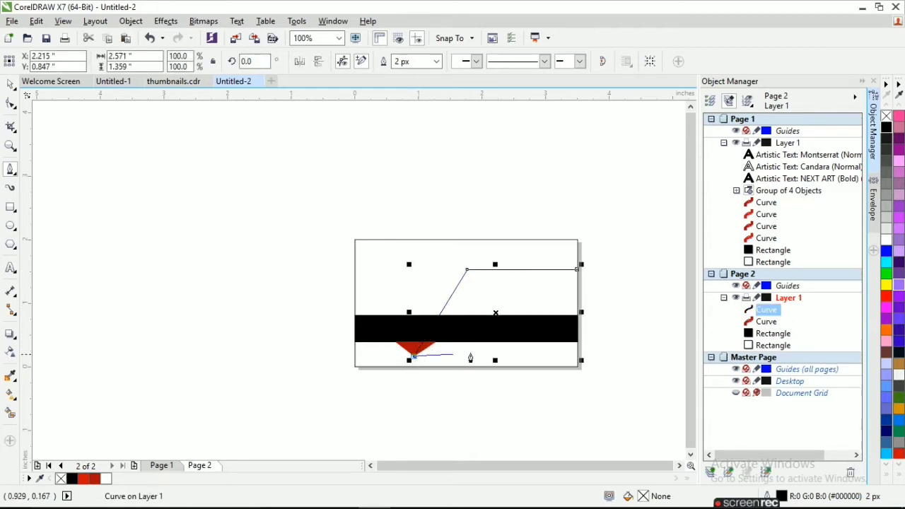
{"action": "left_click", "coordinate": [576, 356]}
{"action": "left_click", "coordinate": [577, 270]}
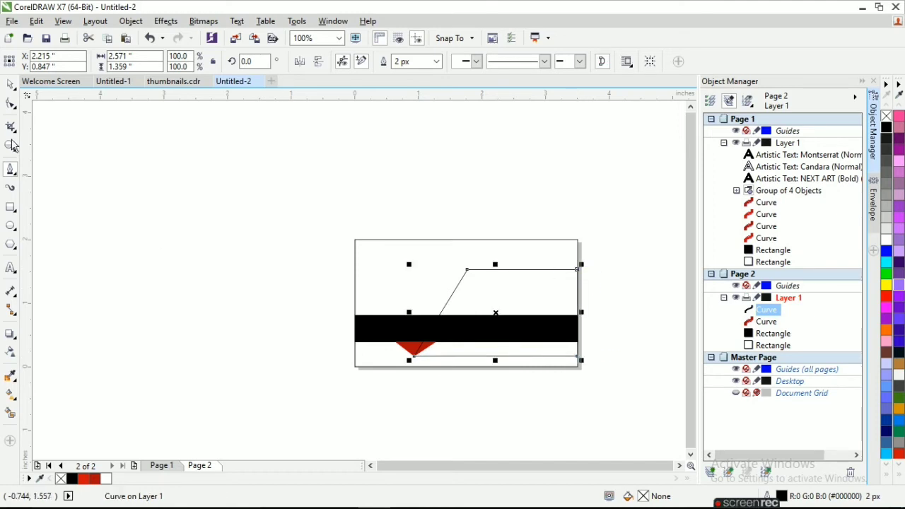
{"action": "key", "text": "space"}
{"action": "left_click", "coordinate": [413, 346]}
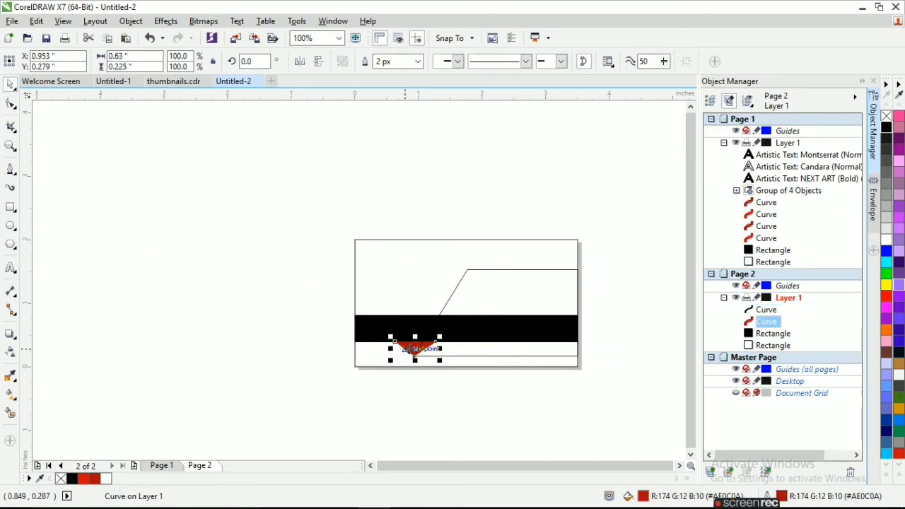
{"action": "left_click", "coordinate": [511, 283]}
{"action": "left_click", "coordinate": [564, 360]}
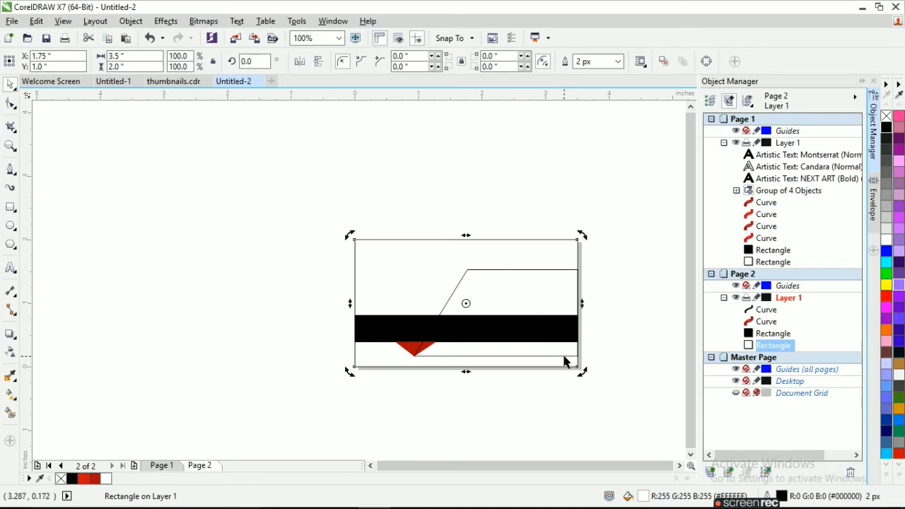
{"action": "left_click", "coordinate": [564, 356]}
{"action": "left_click", "coordinate": [899, 453]}
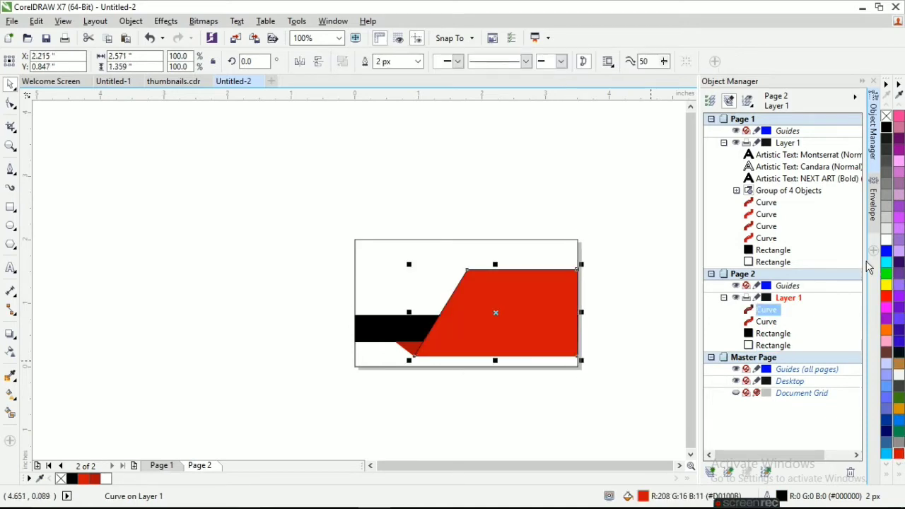
{"action": "key", "text": "Escape"}
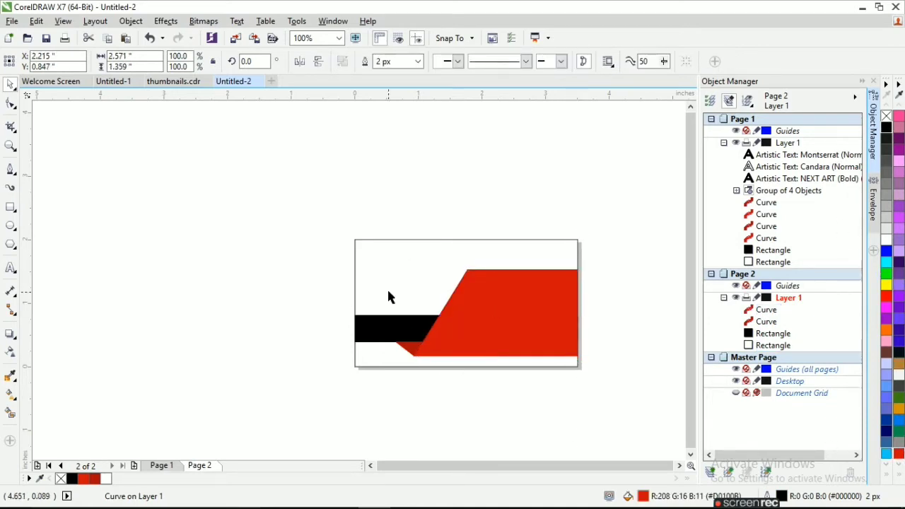
Remove the card background rectangle's outline
{"action": "left_click", "coordinate": [394, 257]}
{"action": "right_click", "coordinate": [889, 114]}
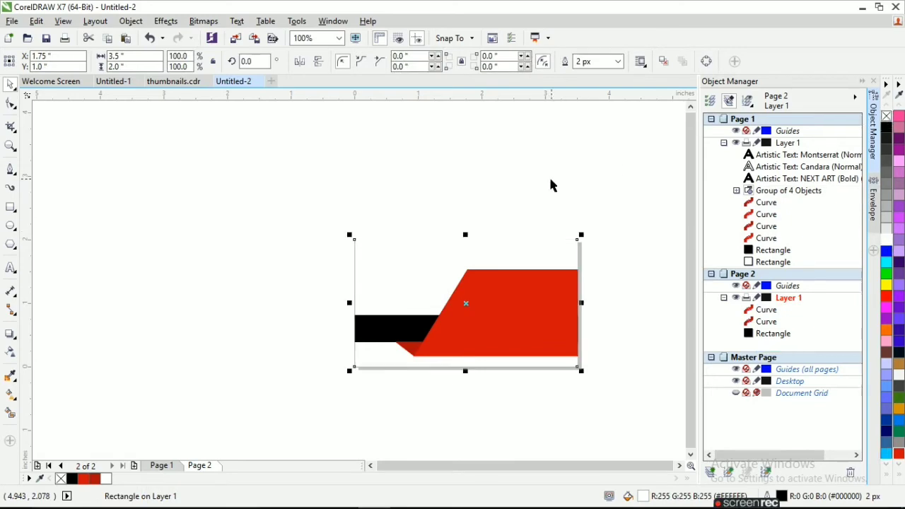
{"action": "left_click", "coordinate": [551, 179]}
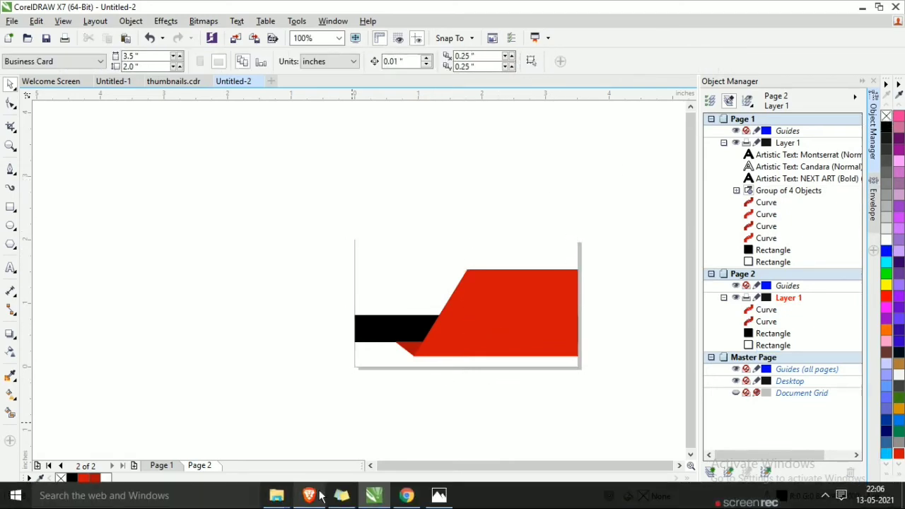
Drag the location pin image from the downloads folder into CorelDRAW
{"action": "mouse_move", "coordinate": [277, 495]}
{"action": "left_click", "coordinate": [397, 442]}
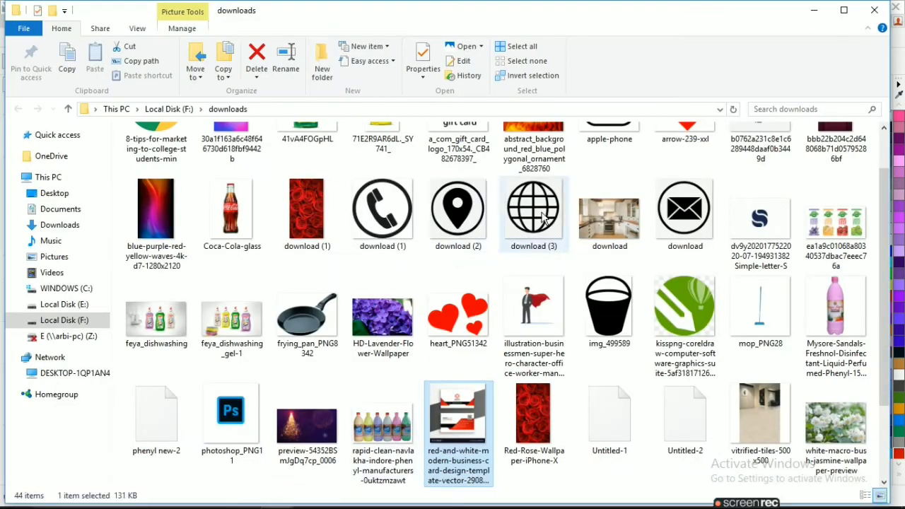
{"action": "mouse_move", "coordinate": [459, 212]}
{"action": "left_mouse_down"}
{"action": "mouse_move", "coordinate": [407, 495]}
{"action": "mouse_move", "coordinate": [376, 500]}
{"action": "mouse_move", "coordinate": [251, 222]}
{"action": "left_mouse_up"}
Trace the pin image as a Detailed Logo, move the result aside, and delete the original bitmap
{"action": "left_click", "coordinate": [445, 62]}
{"action": "mouse_move", "coordinate": [467, 106]}
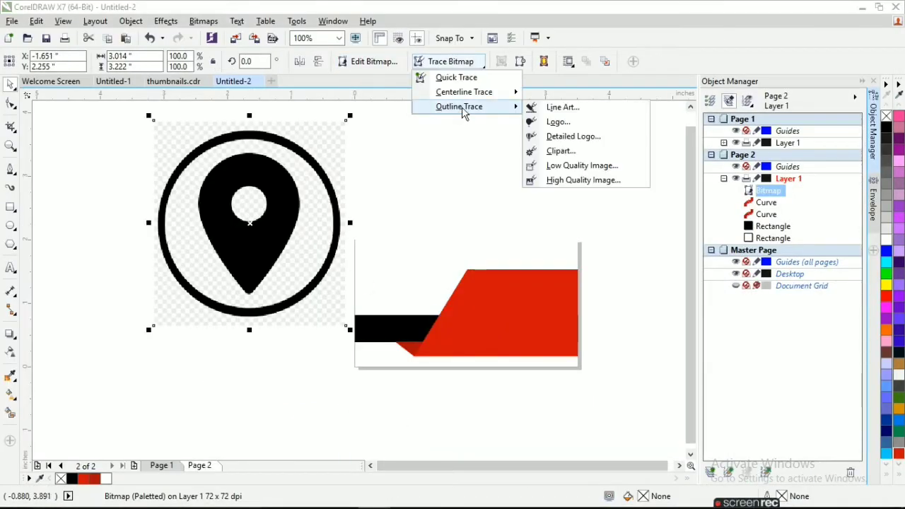
{"action": "left_click", "coordinate": [569, 135]}
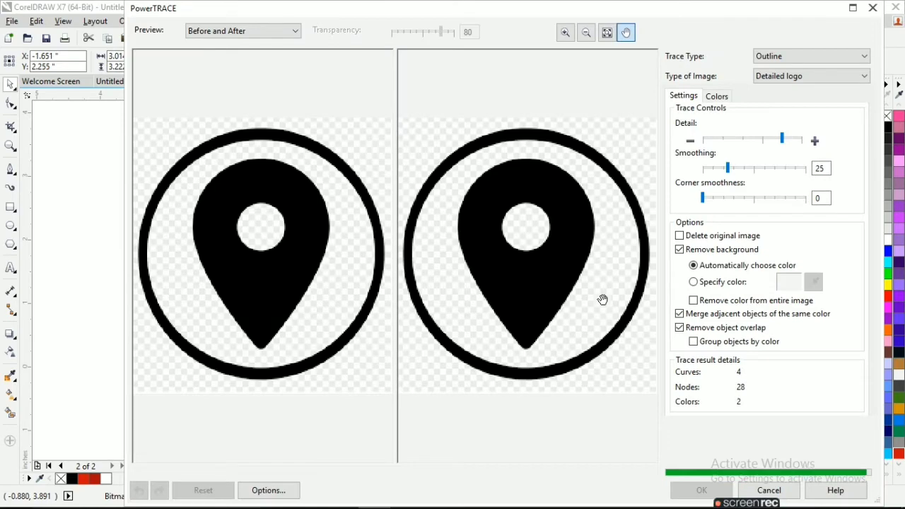
{"action": "left_click", "coordinate": [701, 490]}
{"action": "mouse_move", "coordinate": [248, 205]}
{"action": "left_mouse_down"}
{"action": "mouse_move", "coordinate": [268, 235]}
{"action": "mouse_move", "coordinate": [541, 168]}
{"action": "mouse_move", "coordinate": [513, 204]}
{"action": "mouse_move", "coordinate": [514, 244]}
{"action": "left_mouse_up"}
{"action": "left_click", "coordinate": [247, 216]}
{"action": "key", "text": "Delete"}
{"action": "left_click", "coordinate": [479, 218]}
Move the traced pin slightly down and ungroup it into separate pieces
{"action": "scroll", "coordinate": [478, 218], "scroll_direction": "down", "scroll_amount": 2}
{"action": "scroll", "coordinate": [489, 254], "scroll_direction": "up", "scroll_amount": 2}
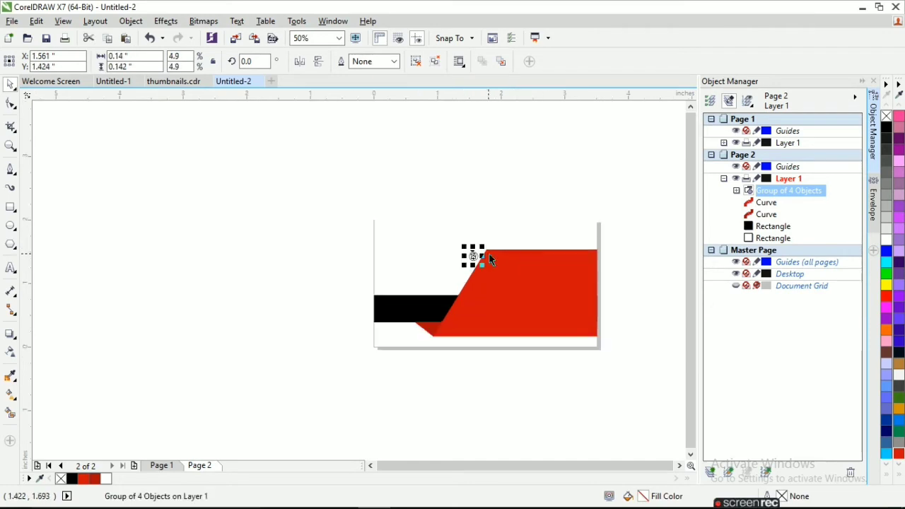
{"action": "scroll", "coordinate": [476, 250], "scroll_direction": "down", "scroll_amount": 1}
{"action": "scroll", "coordinate": [471, 257], "scroll_direction": "up", "scroll_amount": 1}
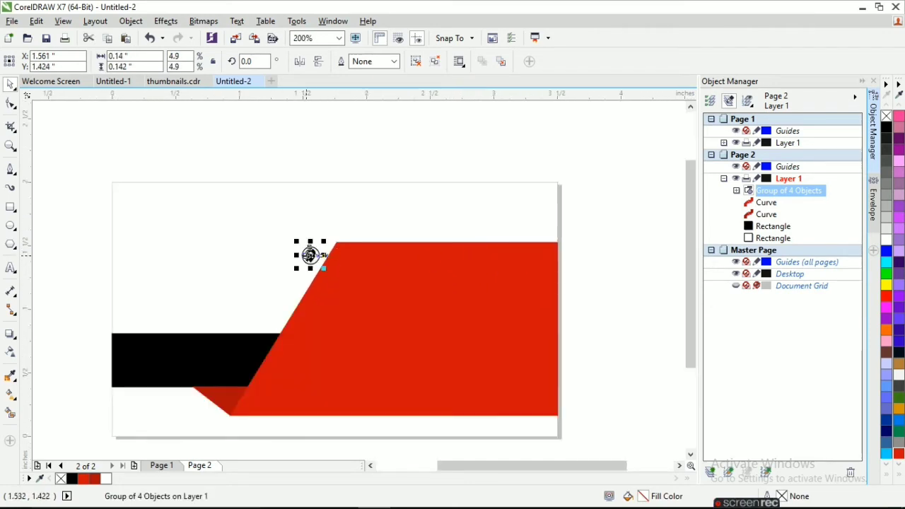
{"action": "scroll", "coordinate": [350, 269], "scroll_direction": "up", "scroll_amount": 1}
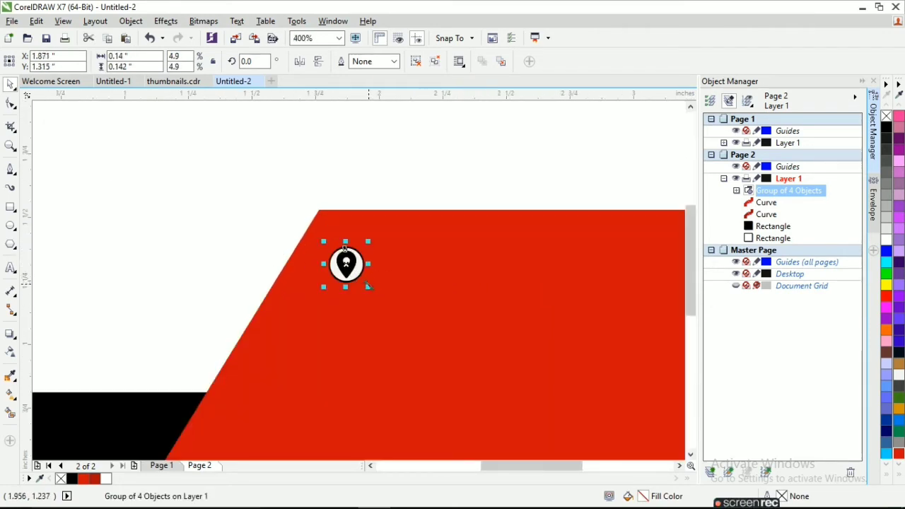
{"action": "left_click_drag", "start_coordinate": [346, 250], "coordinate": [347, 263]}
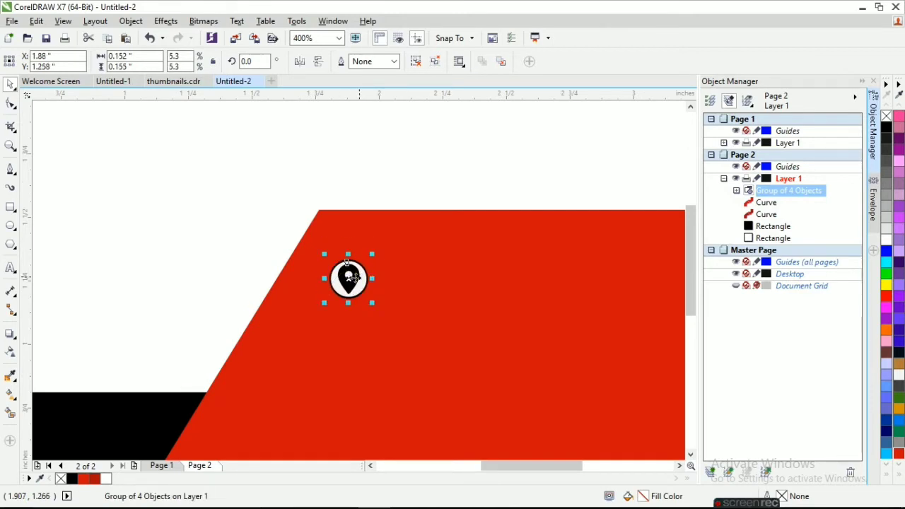
{"action": "right_click", "coordinate": [350, 277]}
{"action": "left_click", "coordinate": [396, 249]}
{"action": "left_click", "coordinate": [313, 344]}
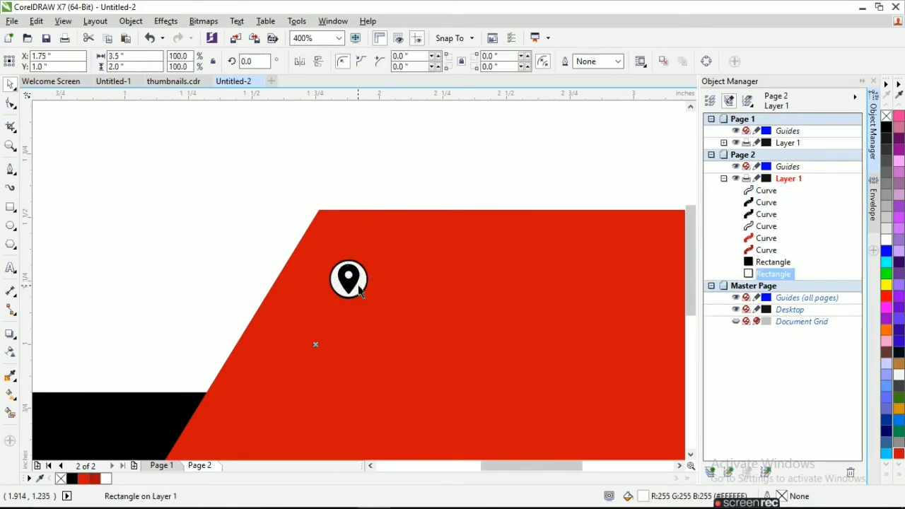
{"action": "left_click", "coordinate": [360, 285]}
{"action": "key", "text": "Escape"}
Delete the pin's white dot and fill the circle behind it white
{"action": "left_click", "coordinate": [351, 279]}
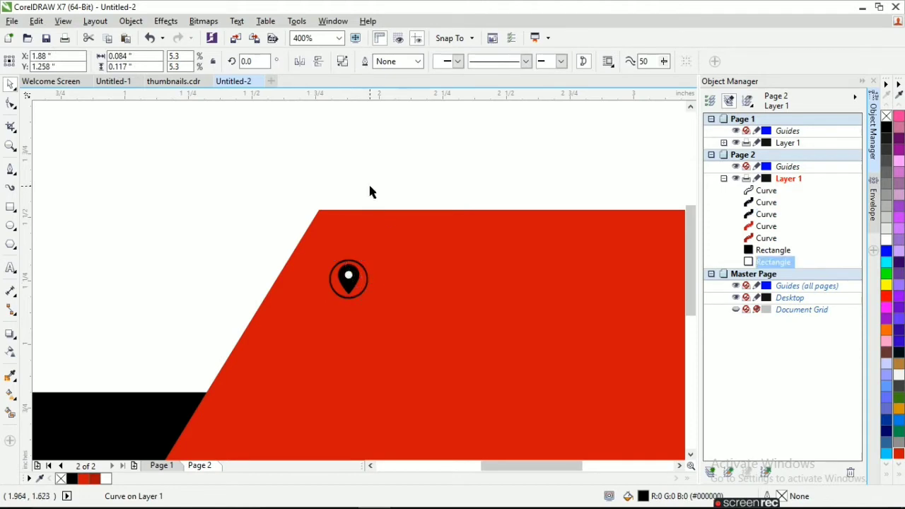
{"action": "left_click", "coordinate": [347, 275]}
{"action": "key", "text": "Delete"}
{"action": "left_click", "coordinate": [356, 281]}
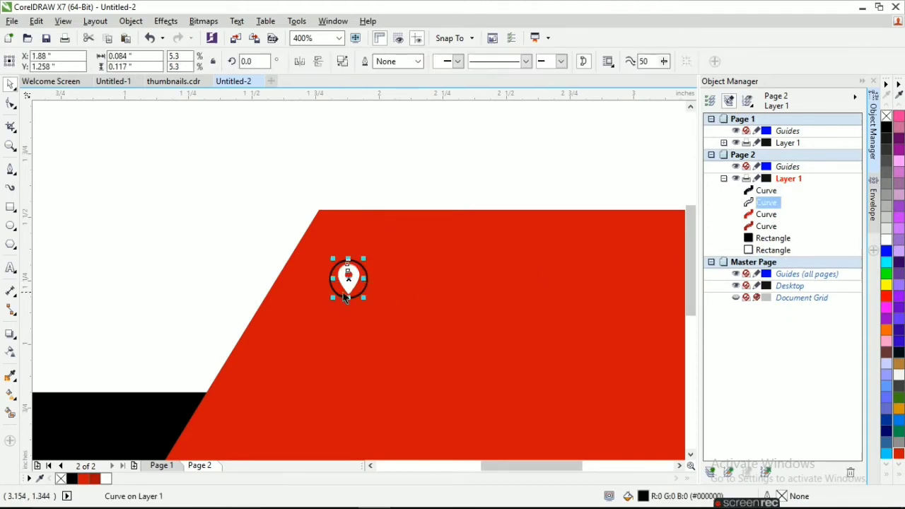
{"action": "left_click", "coordinate": [366, 293]}
{"action": "left_click", "coordinate": [887, 240]}
{"action": "scroll", "coordinate": [357, 240], "scroll_direction": "down", "scroll_amount": 2}
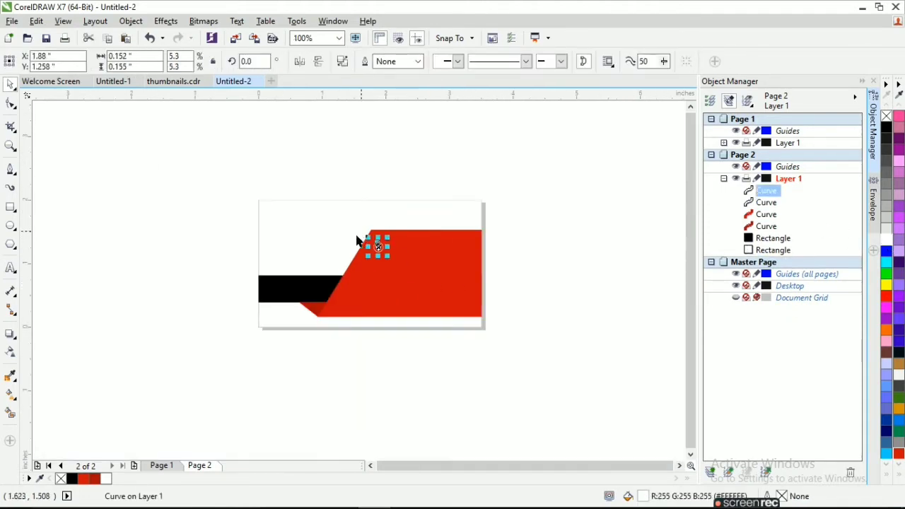
{"action": "left_click", "coordinate": [123, 320]}
{"action": "left_click", "coordinate": [11, 169]}
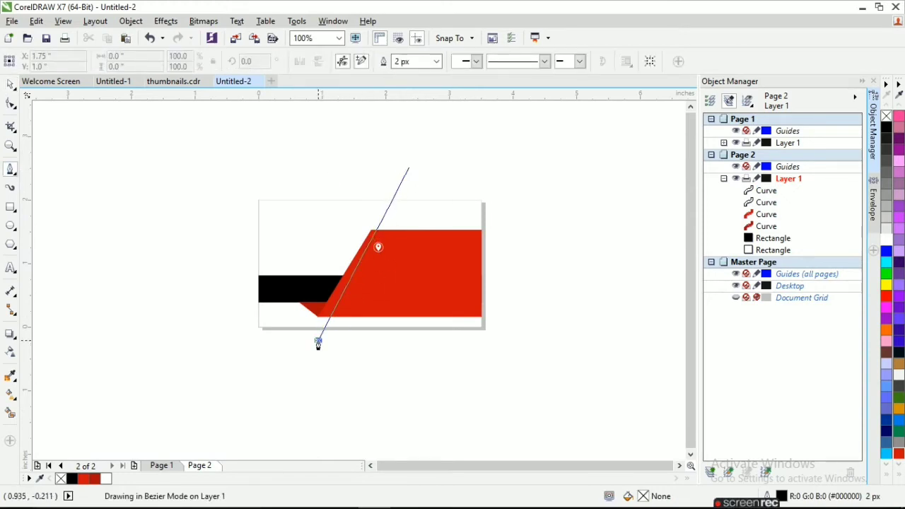
Finish the diagonal line across the card and extend its top end upward
{"action": "double_click", "coordinate": [318, 342]}
{"action": "scroll", "coordinate": [381, 160], "scroll_direction": "up", "scroll_amount": 1}
{"action": "scroll", "coordinate": [384, 141], "scroll_direction": "down", "scroll_amount": 1}
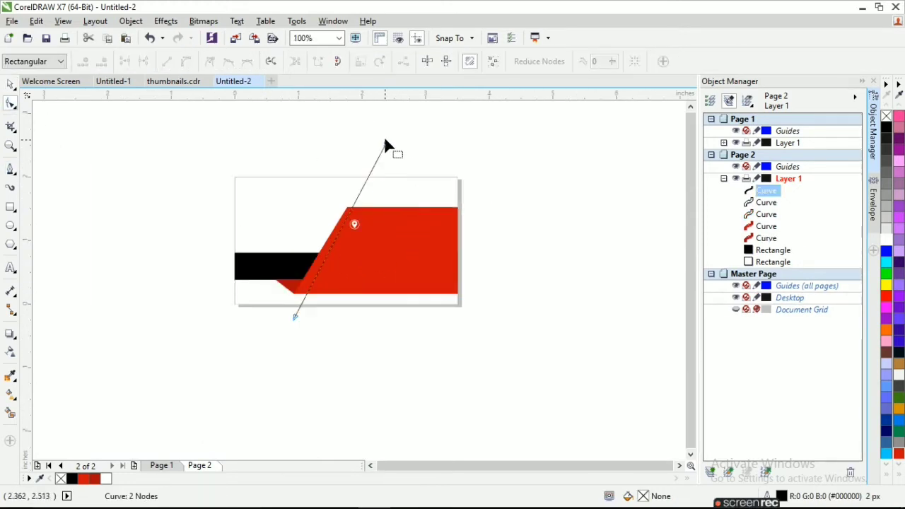
{"action": "scroll", "coordinate": [384, 142], "scroll_direction": "up", "scroll_amount": 1}
{"action": "left_click_drag", "start_coordinate": [386, 154], "coordinate": [398, 161]}
{"action": "scroll", "coordinate": [362, 219], "scroll_direction": "down", "scroll_amount": 1}
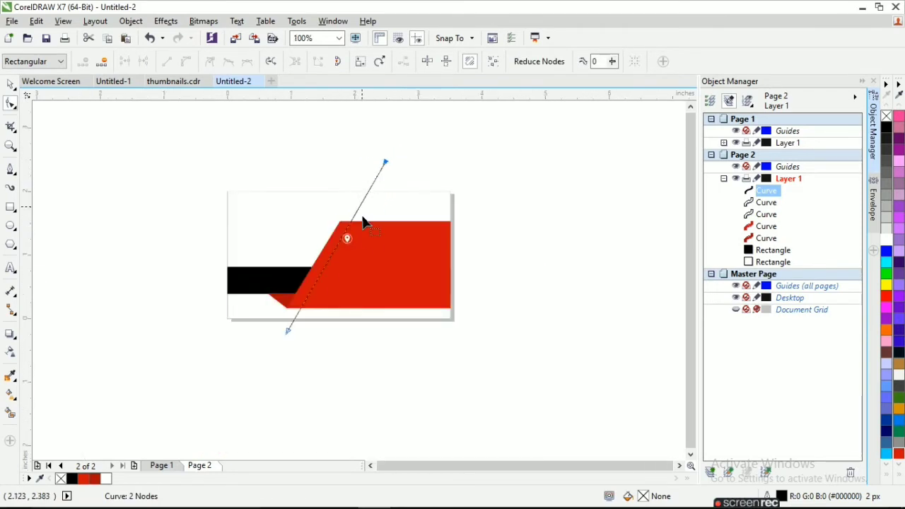
Duplicate the diagonal line and nudge the copy right to make a parallel line
{"action": "left_click", "coordinate": [10, 83]}
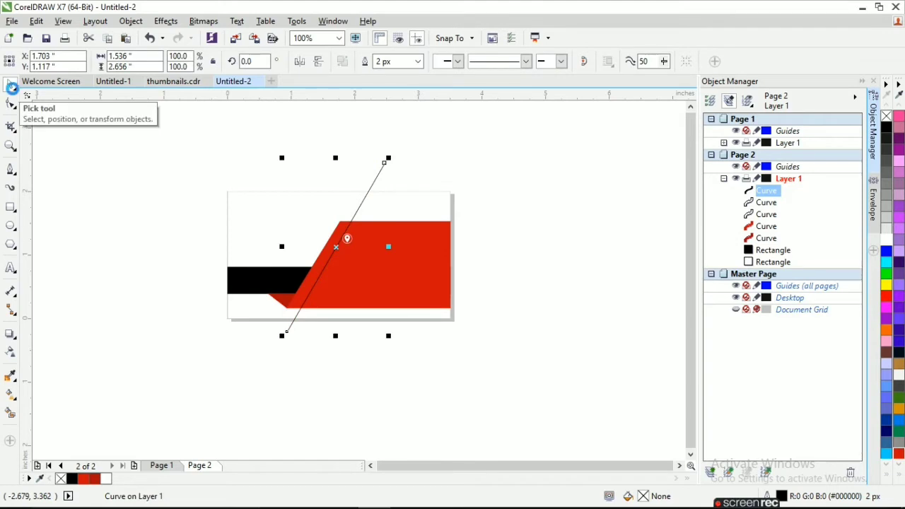
{"action": "key", "text": "KP_Add"}
{"action": "key", "text": "Right"}
{"action": "key", "text": "Right"}
{"action": "key", "text": "Right"}
{"action": "key", "text": "Right"}
{"action": "key", "text": "Right"}
{"action": "key", "text": "Right"}
{"action": "key", "text": "Right"}
{"action": "key", "text": "Right"}
{"action": "key", "text": "Right"}
{"action": "key", "text": "Right"}
{"action": "key", "text": "Right"}
{"action": "key", "text": "Right"}
{"action": "key", "text": "Right"}
{"action": "key", "text": "Right"}
{"action": "key", "text": "Right"}
{"action": "key", "text": "Right"}
{"action": "key", "text": "Right"}
{"action": "key", "text": "Right"}
{"action": "key", "text": "Right"}
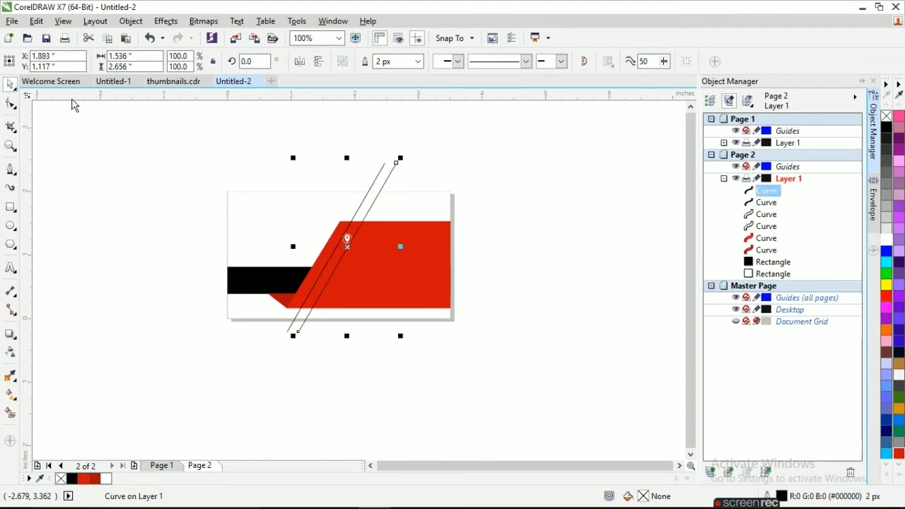
{"action": "scroll", "coordinate": [345, 251], "scroll_direction": "up", "scroll_amount": 2}
{"action": "key", "text": "Right"}
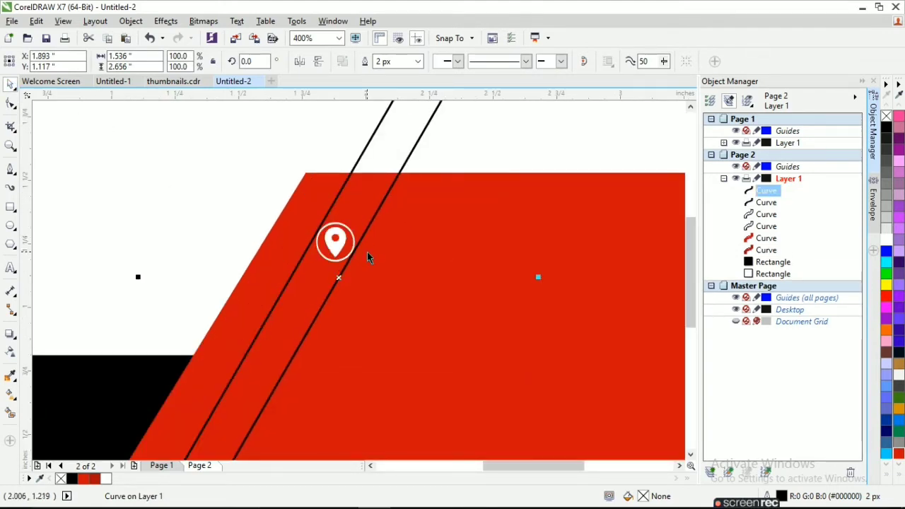
{"action": "scroll", "coordinate": [367, 252], "scroll_direction": "down", "scroll_amount": 1}
{"action": "scroll", "coordinate": [569, 372], "scroll_direction": "down", "scroll_amount": 1}
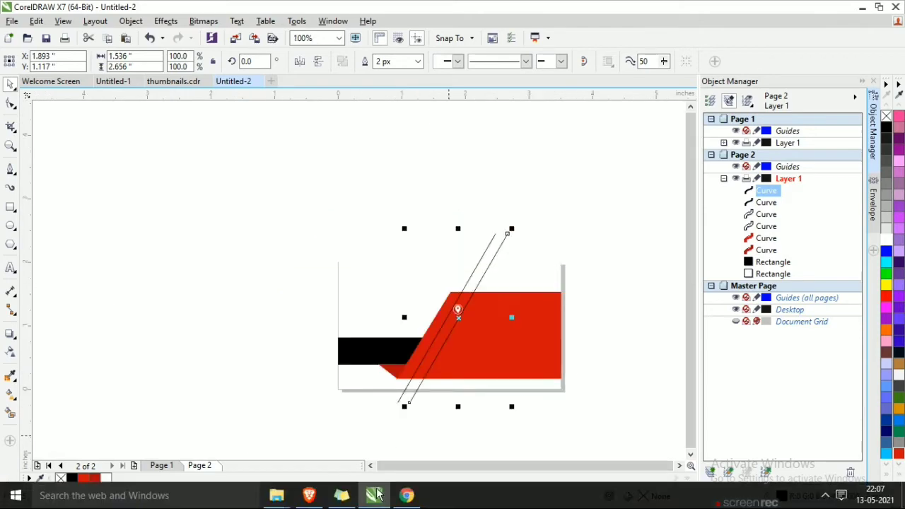
Drag the envelope icon image from the downloads folder into the drawing
{"action": "left_click", "coordinate": [311, 499]}
{"action": "left_click", "coordinate": [396, 435]}
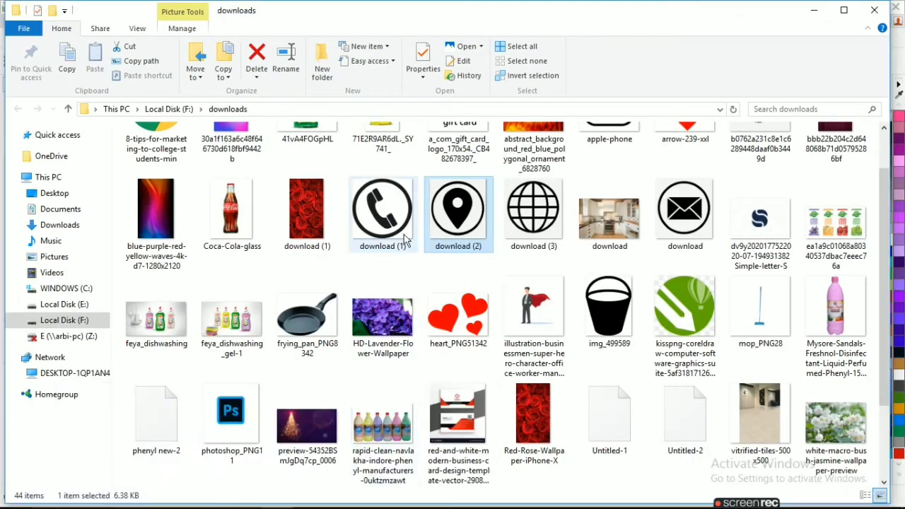
{"action": "mouse_move", "coordinate": [684, 212]}
{"action": "left_mouse_down"}
{"action": "mouse_move", "coordinate": [407, 498]}
{"action": "mouse_move", "coordinate": [375, 495]}
{"action": "mouse_move", "coordinate": [239, 288]}
{"action": "left_mouse_up"}
Trace the envelope image as a Detailed Logo, shrink it, and delete the original bitmap
{"action": "left_click", "coordinate": [451, 61]}
{"action": "mouse_move", "coordinate": [467, 106]}
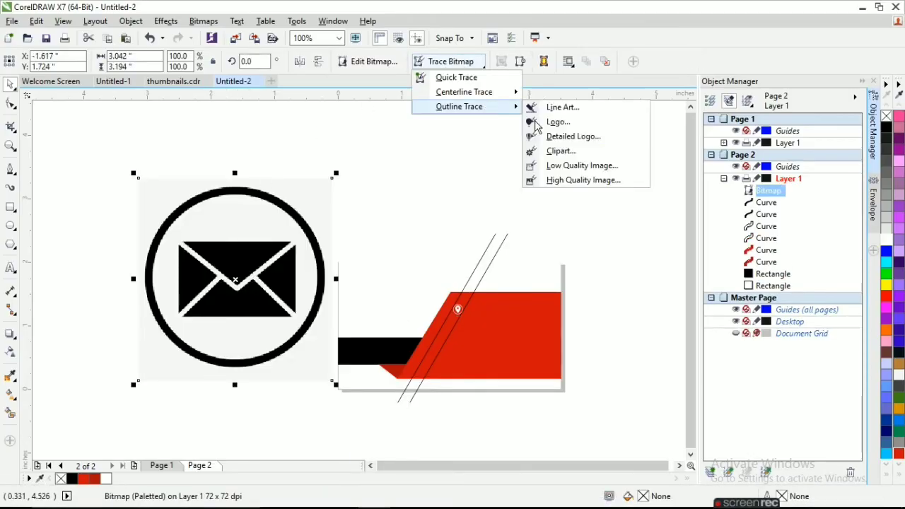
{"action": "left_click", "coordinate": [563, 143]}
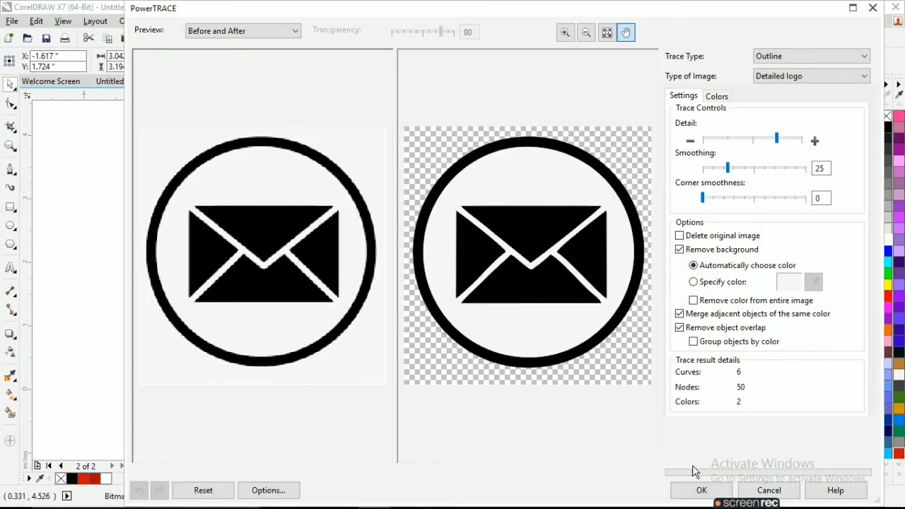
{"action": "key", "text": "Return"}
{"action": "mouse_move", "coordinate": [139, 179]}
{"action": "left_mouse_down"}
{"action": "mouse_move", "coordinate": [182, 212]}
{"action": "mouse_move", "coordinate": [283, 332]}
{"action": "mouse_move", "coordinate": [461, 318]}
{"action": "mouse_move", "coordinate": [454, 336]}
{"action": "mouse_move", "coordinate": [437, 322]}
{"action": "left_mouse_up"}
{"action": "left_click", "coordinate": [216, 280]}
{"action": "key", "text": "Delete"}
{"action": "left_click", "coordinate": [310, 352]}
Scale the traced envelope icon down a little more to fit below the pin
{"action": "scroll", "coordinate": [456, 338], "scroll_direction": "up", "scroll_amount": 1}
{"action": "scroll", "coordinate": [435, 312], "scroll_direction": "up", "scroll_amount": 1}
{"action": "scroll", "coordinate": [430, 314], "scroll_direction": "up", "scroll_amount": 1}
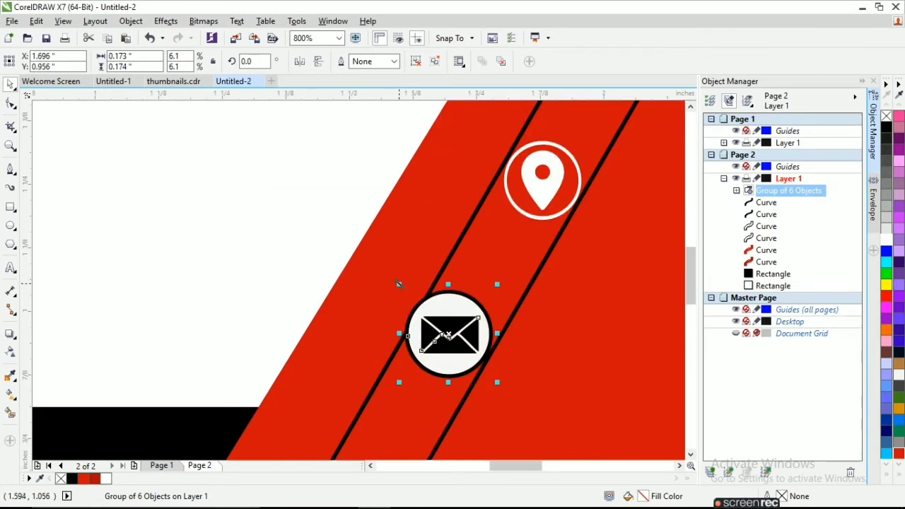
{"action": "left_click_drag", "start_coordinate": [399, 284], "coordinate": [405, 290]}
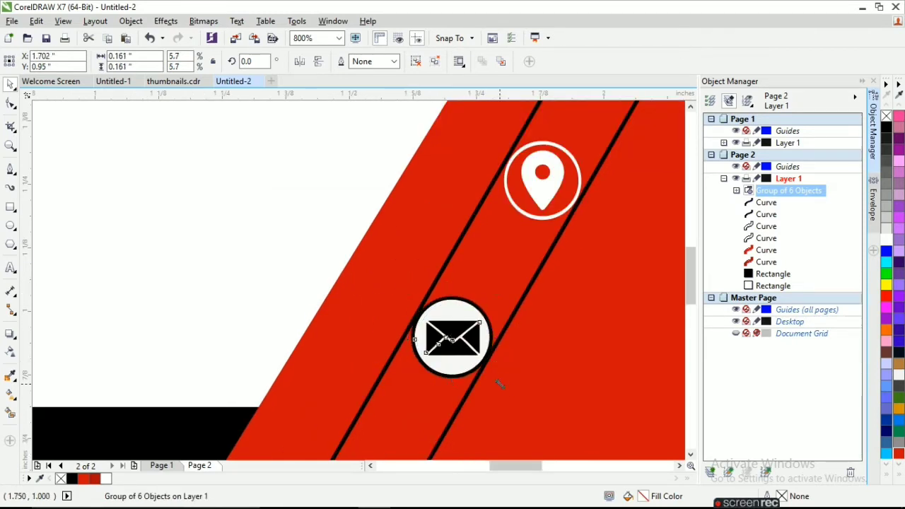
{"action": "left_click_drag", "start_coordinate": [497, 384], "coordinate": [495, 381]}
{"action": "scroll", "coordinate": [492, 377], "scroll_direction": "up", "scroll_amount": 1}
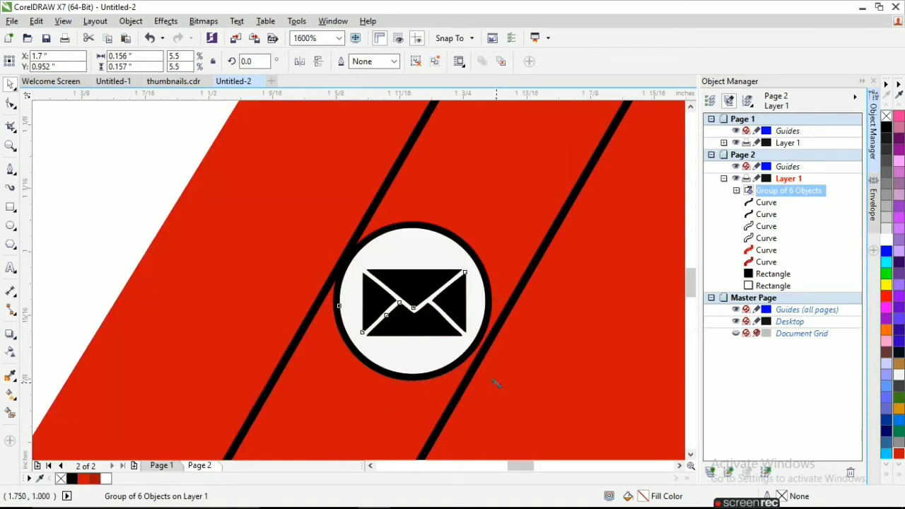
{"action": "scroll", "coordinate": [500, 391], "scroll_direction": "down", "scroll_amount": 1}
Ungroup the envelope icon and delete its white background circle
{"action": "right_click", "coordinate": [433, 355]}
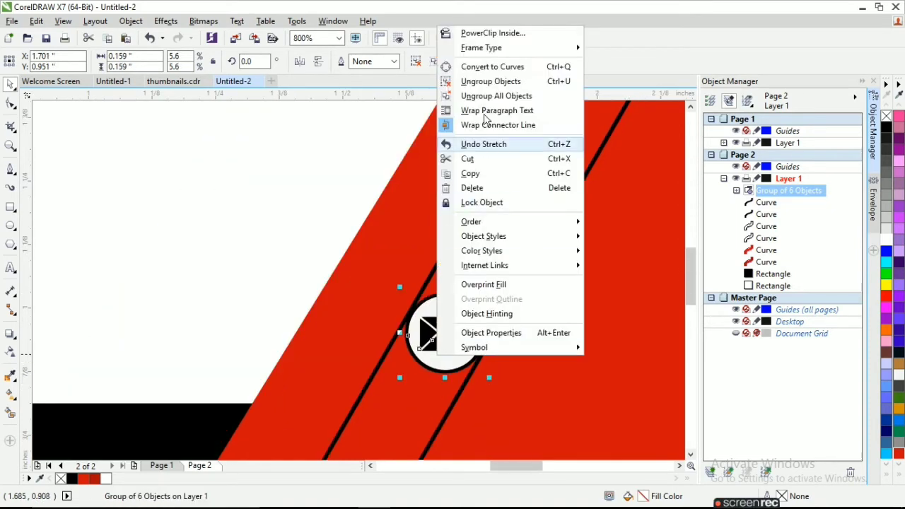
{"action": "left_click", "coordinate": [506, 96]}
{"action": "left_click", "coordinate": [442, 308]}
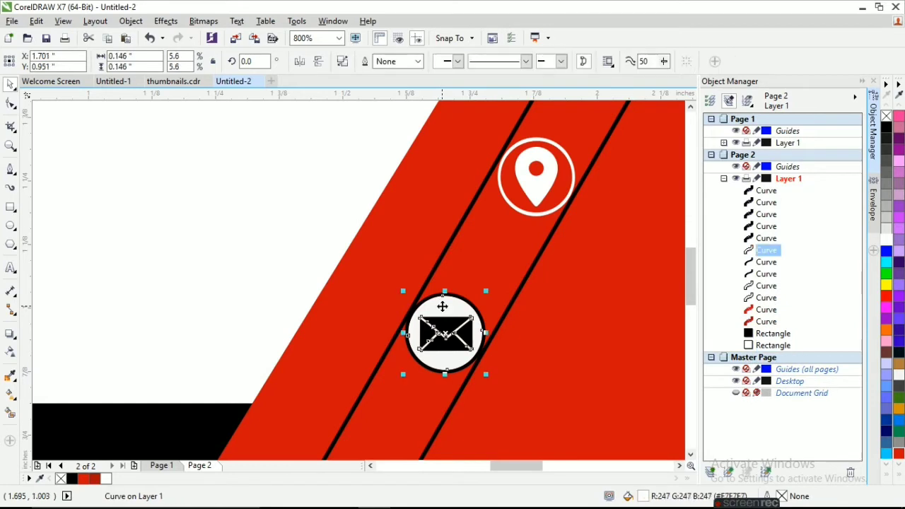
{"action": "key", "text": "Delete"}
Make the envelope pieces and surrounding ring white with a white outline
{"action": "left_click", "coordinate": [442, 319]}
{"action": "left_click", "coordinate": [461, 334]}
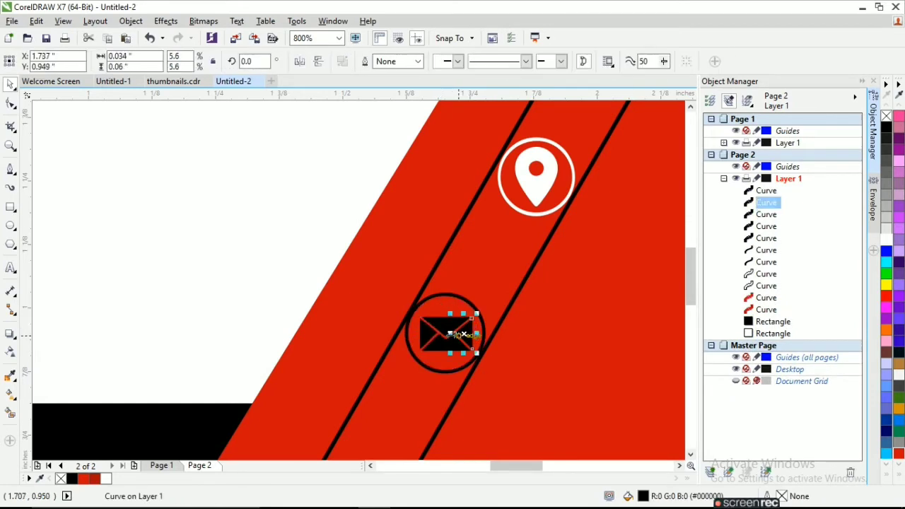
{"action": "left_click", "coordinate": [431, 327]}
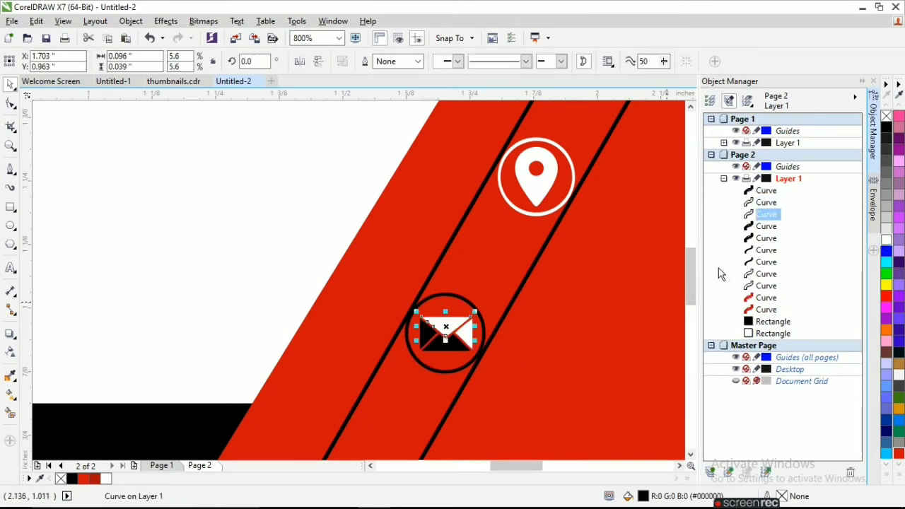
{"action": "left_click", "coordinate": [426, 335]}
{"action": "left_click", "coordinate": [442, 345]}
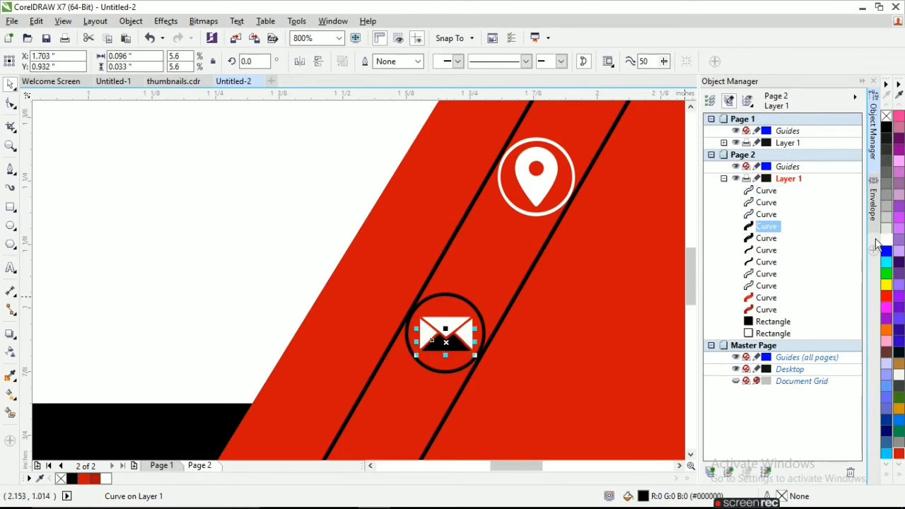
{"action": "left_click", "coordinate": [847, 241]}
{"action": "right_click", "coordinate": [886, 242]}
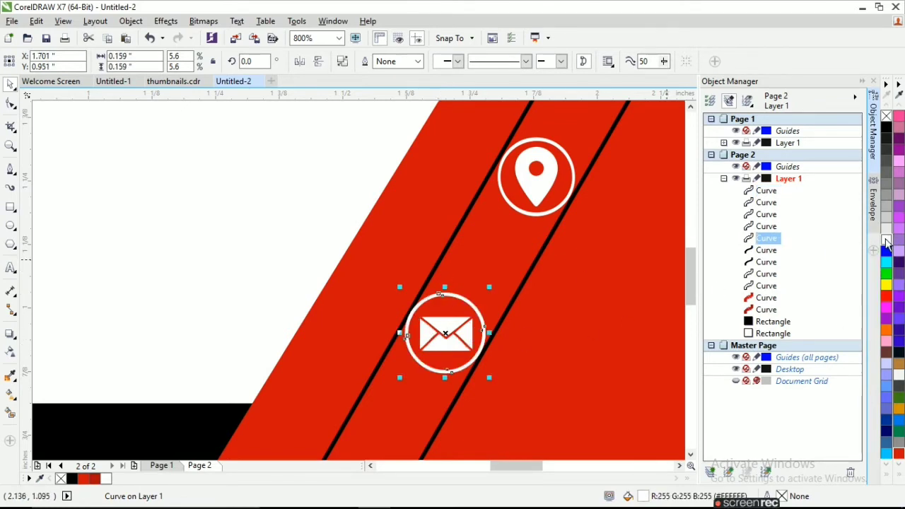
{"action": "scroll", "coordinate": [312, 255], "scroll_direction": "down", "scroll_amount": 2}
{"action": "left_click", "coordinate": [415, 410]}
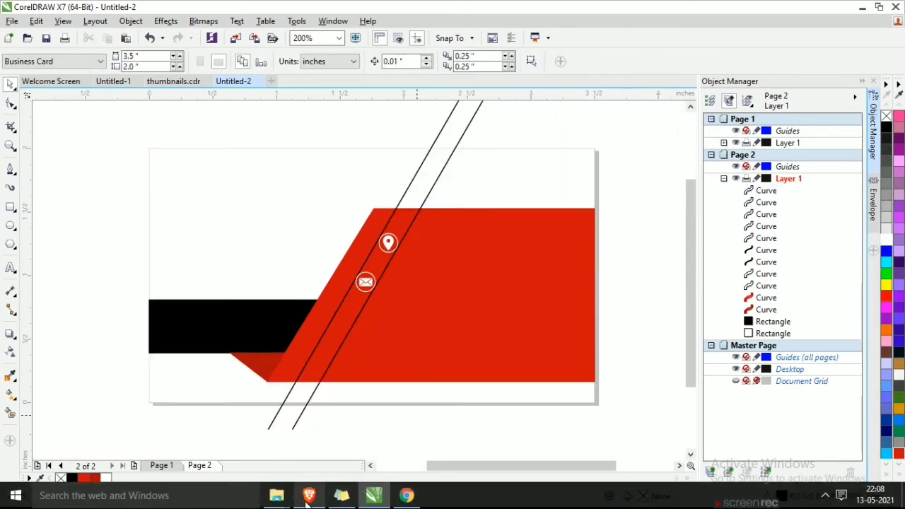
Drag the phone icon image from the downloads folder into the drawing
{"action": "mouse_move", "coordinate": [276, 498]}
{"action": "left_click", "coordinate": [418, 424]}
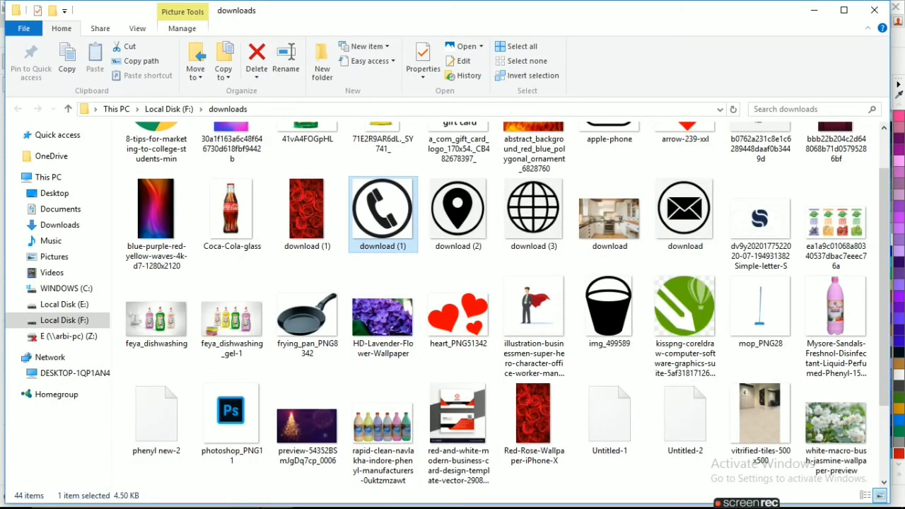
{"action": "mouse_move", "coordinate": [396, 226]}
{"action": "left_mouse_down"}
{"action": "mouse_move", "coordinate": [378, 501]}
{"action": "mouse_move", "coordinate": [478, 364]}
{"action": "mouse_move", "coordinate": [109, 168]}
{"action": "left_mouse_up"}
Trace the phone image as a Detailed Logo, shrink it onto the red panel, and delete the original bitmap
{"action": "left_click", "coordinate": [450, 61]}
{"action": "mouse_move", "coordinate": [472, 106]}
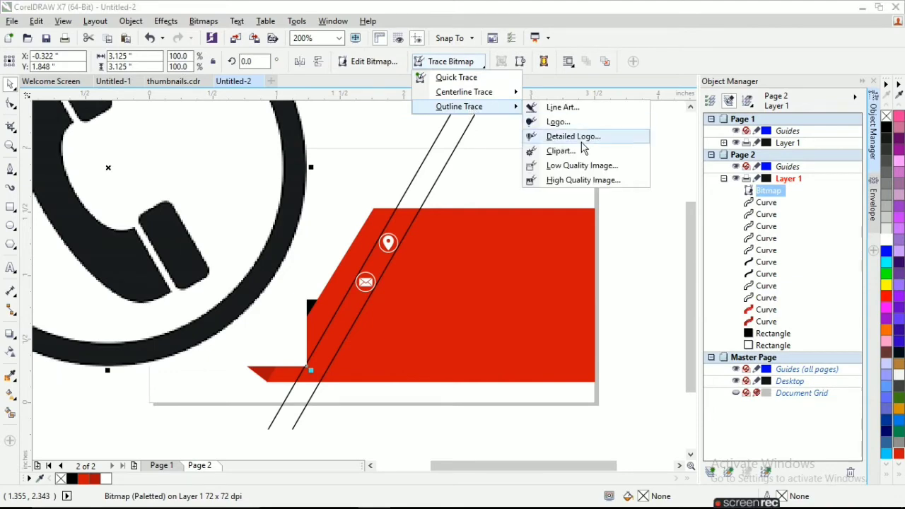
{"action": "left_click", "coordinate": [559, 141]}
{"action": "left_click", "coordinate": [692, 491]}
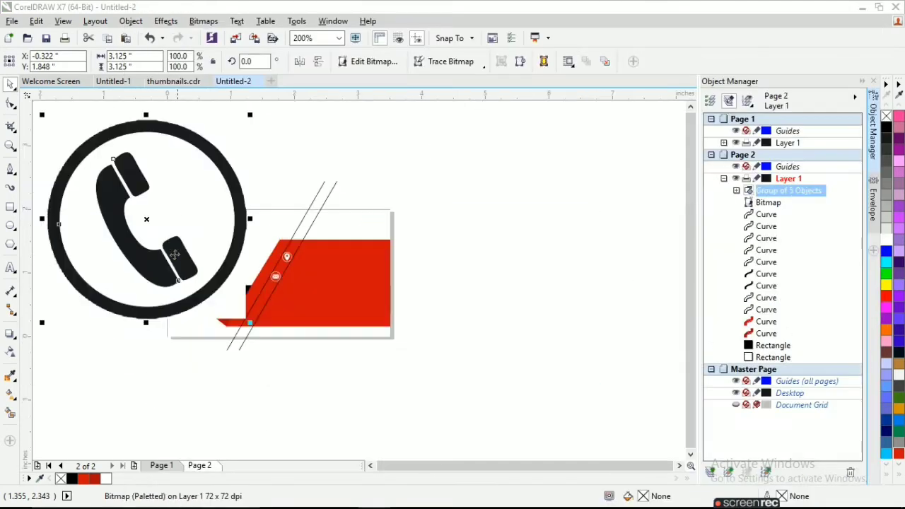
{"action": "left_click_drag", "start_coordinate": [411, 154], "coordinate": [603, 344]}
{"action": "left_click_drag", "start_coordinate": [274, 297], "coordinate": [268, 295]}
{"action": "left_click", "coordinate": [187, 243]}
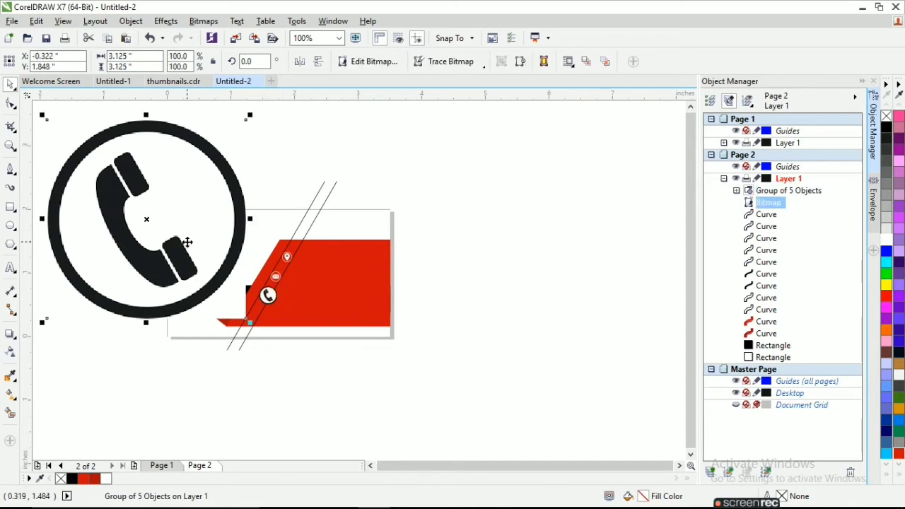
{"action": "key", "text": "Delete"}
Shrink the phone icon further and nudge it left and up into position
{"action": "scroll", "coordinate": [268, 298], "scroll_direction": "up", "scroll_amount": 2}
{"action": "left_click", "coordinate": [260, 300]}
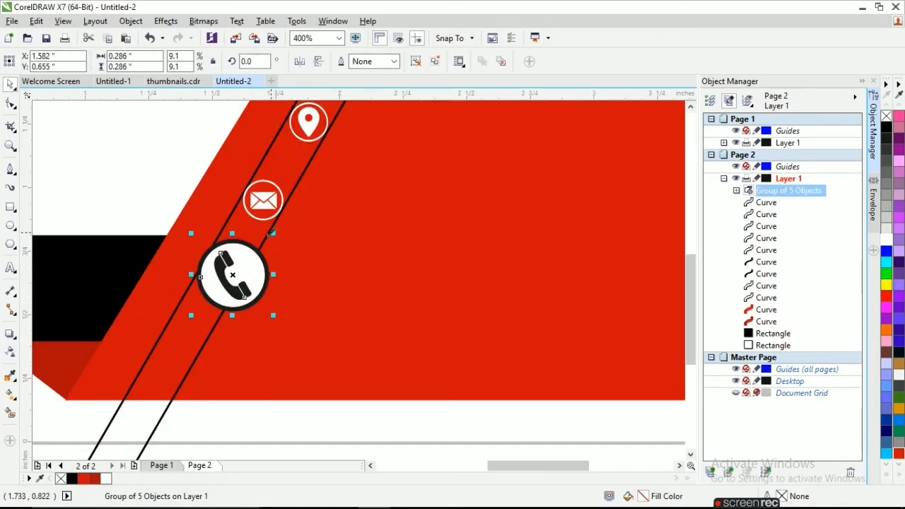
{"action": "left_click_drag", "start_coordinate": [273, 233], "coordinate": [188, 287]}
{"action": "scroll", "coordinate": [218, 290], "scroll_direction": "up", "scroll_amount": 2}
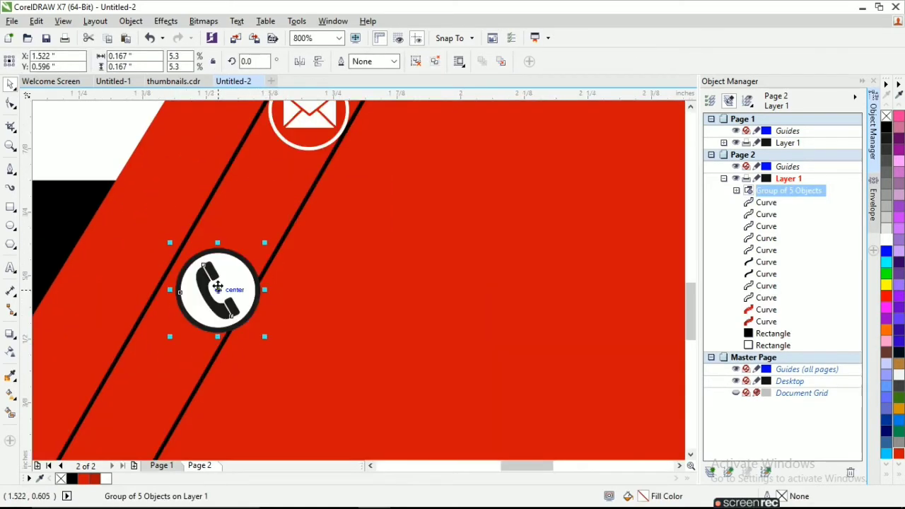
{"action": "key", "text": "Left"}
{"action": "key", "text": "Up"}
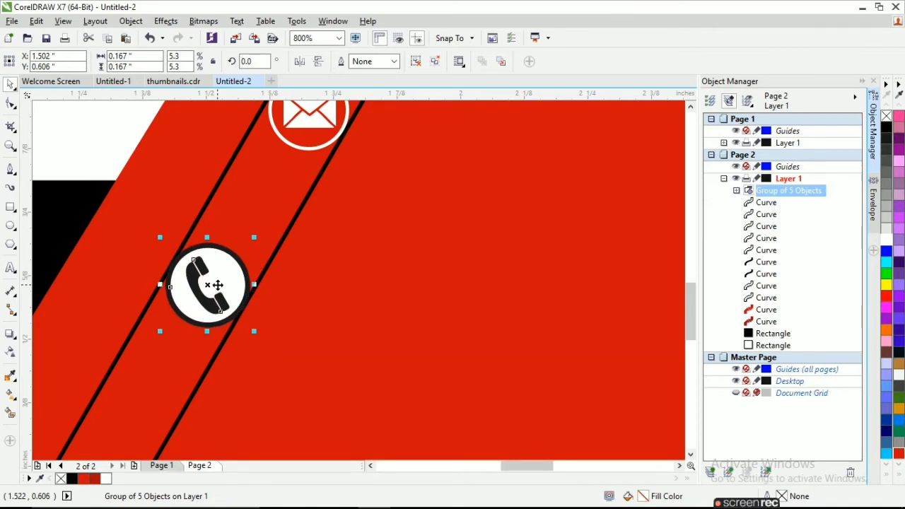
Ungroup the phone icon and delete its white circle fill, leaving the white ring and handset
{"action": "right_click", "coordinate": [232, 282]}
{"action": "left_click", "coordinate": [282, 252]}
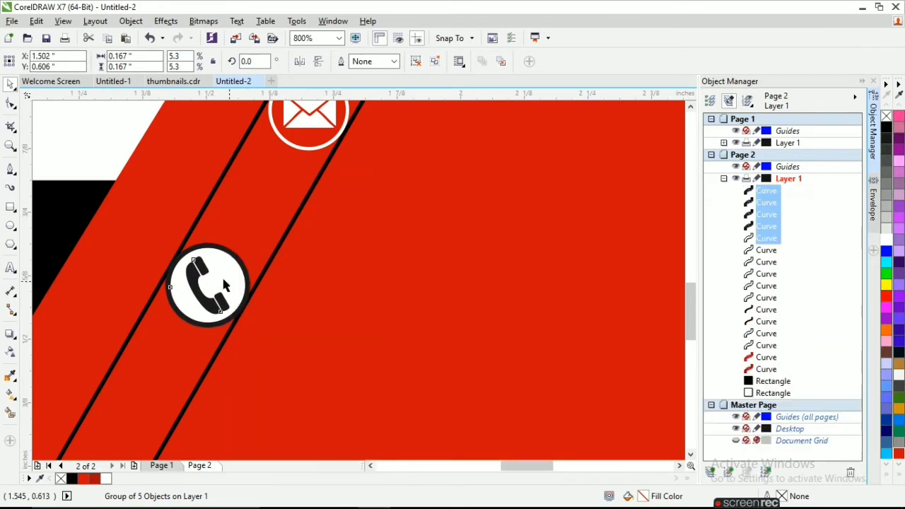
{"action": "key", "text": "Delete"}
{"action": "left_click", "coordinate": [199, 266]}
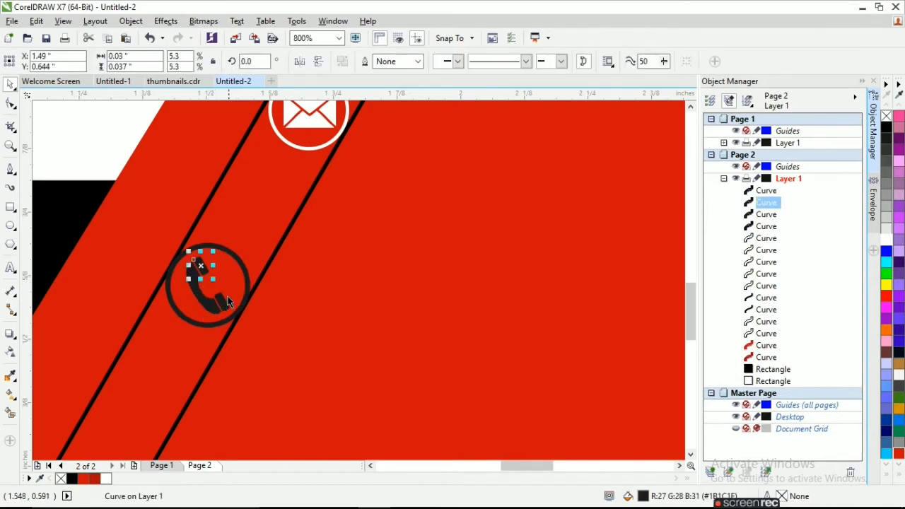
{"action": "left_click", "coordinate": [203, 304], "text": "shift"}
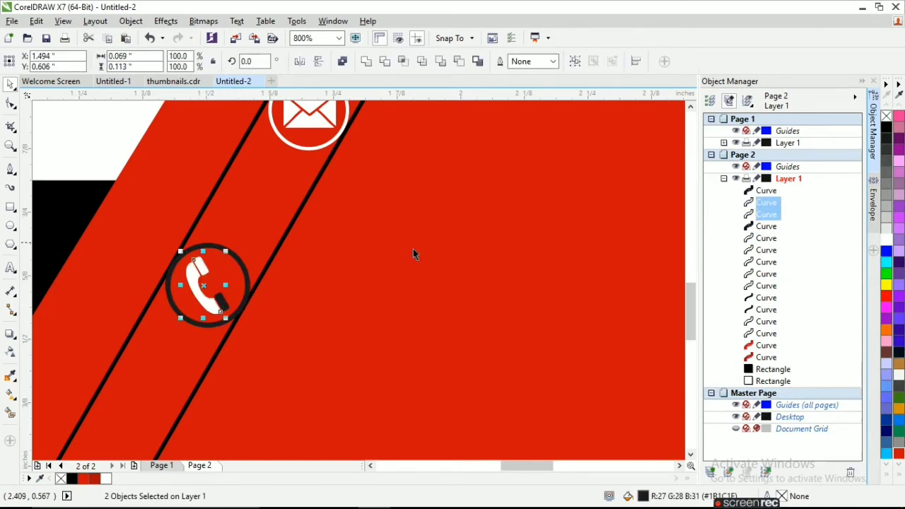
{"action": "left_click", "coordinate": [221, 302]}
{"action": "left_click", "coordinate": [214, 267]}
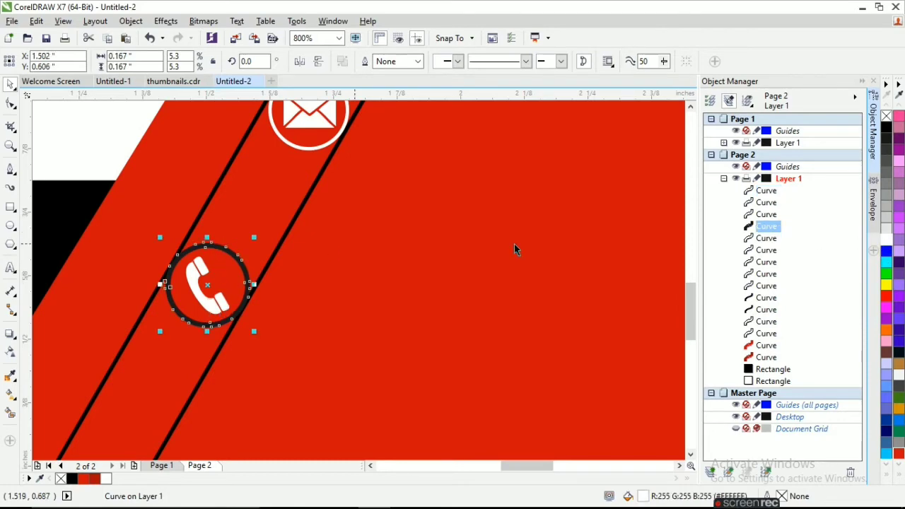
{"action": "scroll", "coordinate": [502, 325], "scroll_direction": "down", "scroll_amount": 2}
{"action": "left_click", "coordinate": [389, 393]}
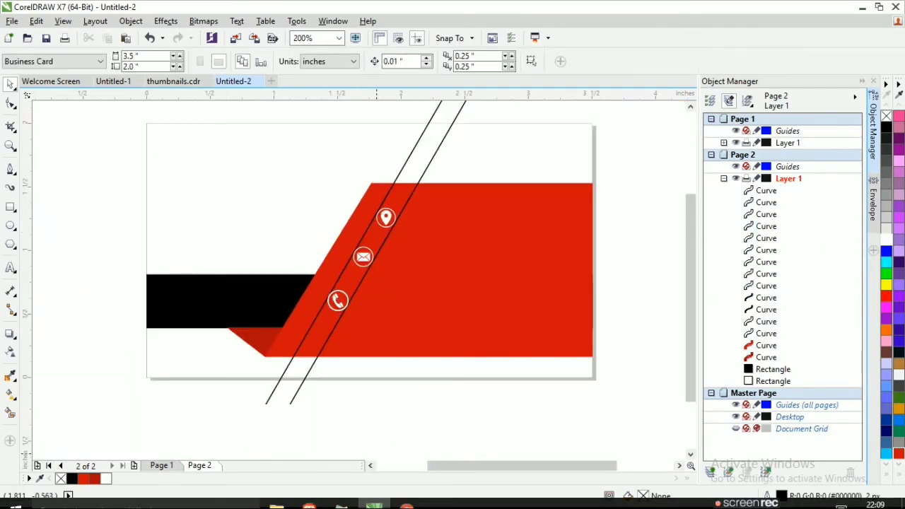
Drag the globe image from the downloads folder onto the canvas and open its bitmap tracing options
{"action": "mouse_move", "coordinate": [277, 495]}
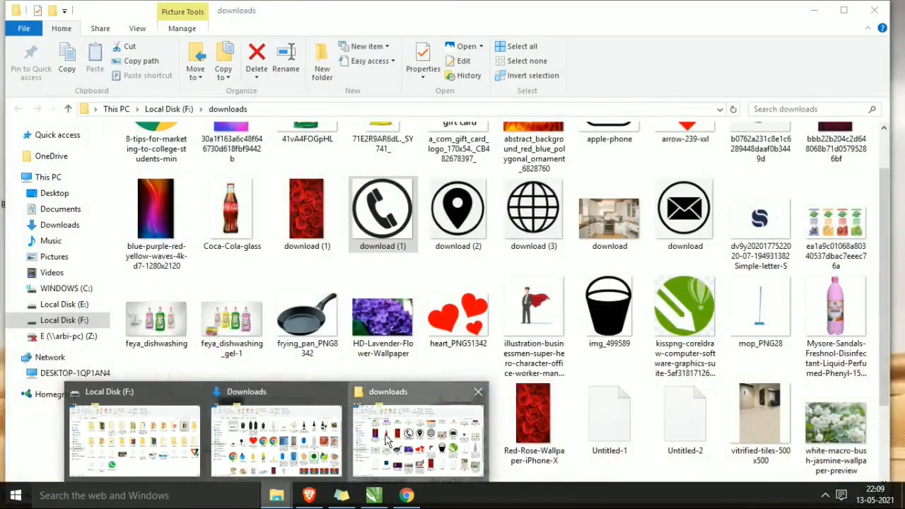
{"action": "left_click", "coordinate": [400, 453]}
{"action": "left_click_drag", "start_coordinate": [395, 505], "coordinate": [95, 297]}
{"action": "left_click", "coordinate": [449, 65]}
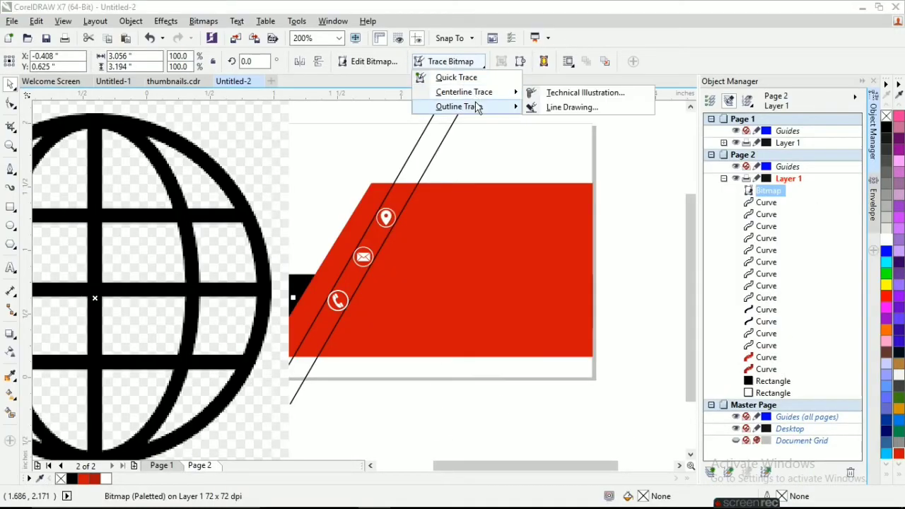
Trace the globe bitmap into vector curves using the Detailed Logo preset
{"action": "mouse_move", "coordinate": [466, 106]}
{"action": "left_click", "coordinate": [563, 136]}
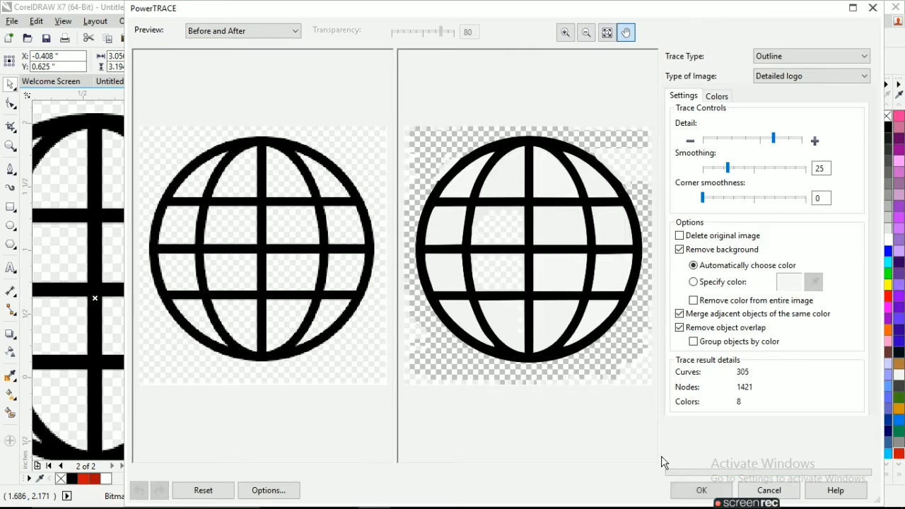
{"action": "left_click", "coordinate": [701, 490]}
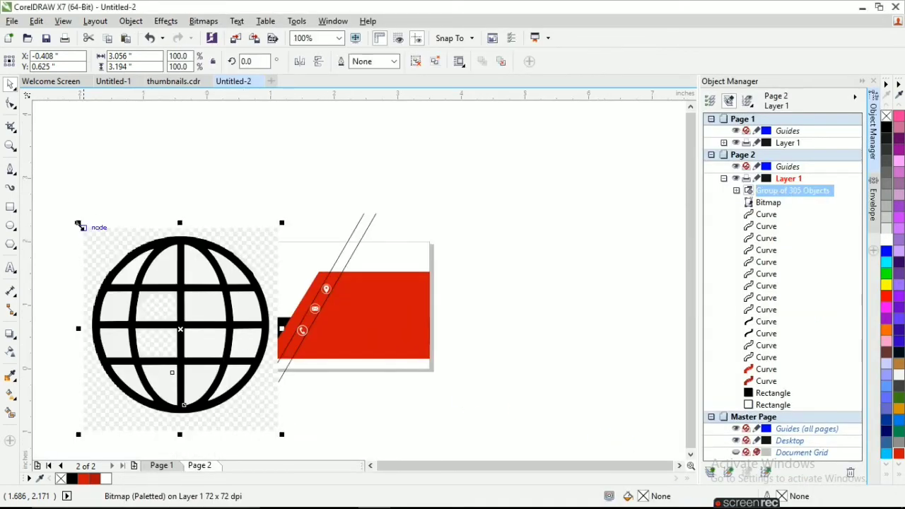
Shrink the traced globe to a small icon size and move it up and right
{"action": "mouse_move", "coordinate": [78, 223]}
{"action": "left_mouse_down"}
{"action": "mouse_move", "coordinate": [289, 381]}
{"action": "mouse_move", "coordinate": [305, 433]}
{"action": "left_mouse_up"}
{"action": "scroll", "coordinate": [263, 446], "scroll_direction": "up", "scroll_amount": 1}
{"action": "scroll", "coordinate": [291, 403], "scroll_direction": "up", "scroll_amount": 1}
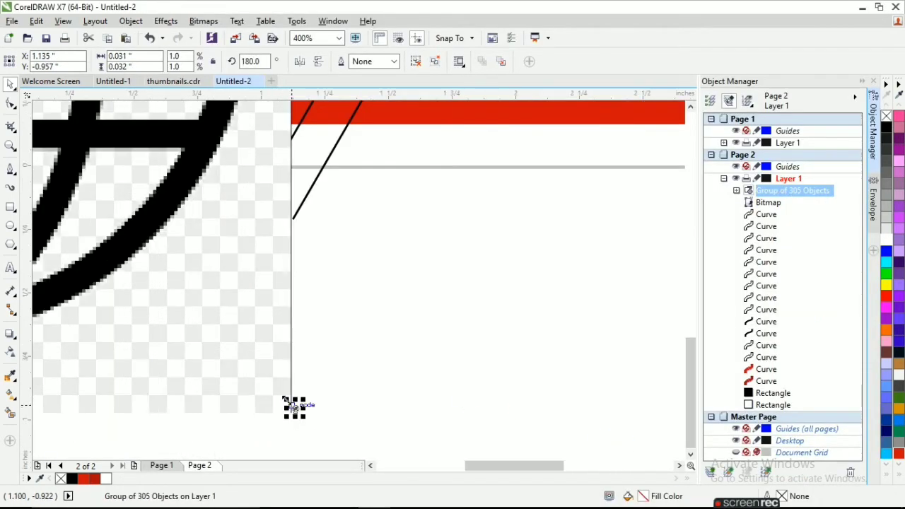
{"action": "left_click_drag", "start_coordinate": [286, 399], "coordinate": [249, 359]}
{"action": "scroll", "coordinate": [283, 388], "scroll_direction": "up", "scroll_amount": 1}
{"action": "mouse_move", "coordinate": [283, 387]}
{"action": "left_mouse_down"}
{"action": "mouse_move", "coordinate": [403, 279]}
{"action": "mouse_move", "coordinate": [437, 220]}
{"action": "left_mouse_up"}
{"action": "scroll", "coordinate": [400, 280], "scroll_direction": "down", "scroll_amount": 3}
Delete the original globe bitmap and place the traced globe on the red band below the phone
{"action": "left_click", "coordinate": [351, 287]}
{"action": "key", "text": "Delete"}
{"action": "scroll", "coordinate": [437, 219], "scroll_direction": "up", "scroll_amount": 3}
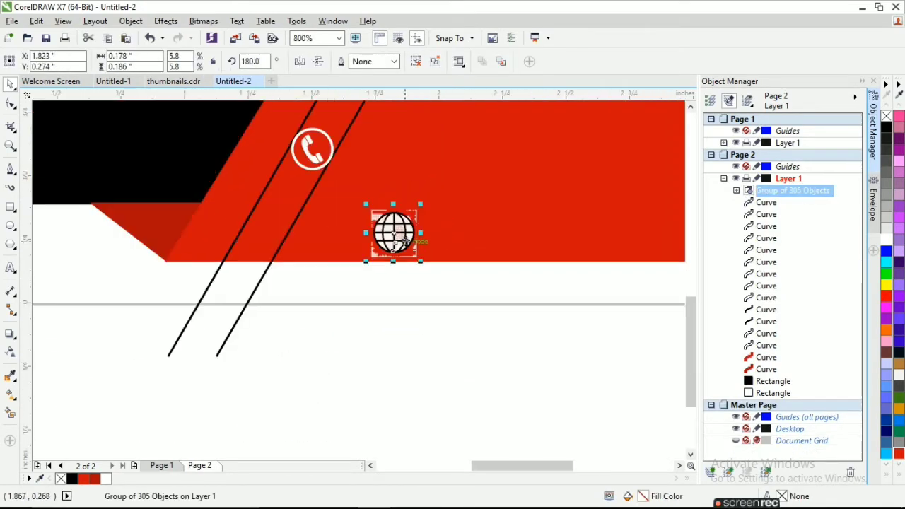
{"action": "left_click_drag", "start_coordinate": [288, 219], "coordinate": [289, 219]}
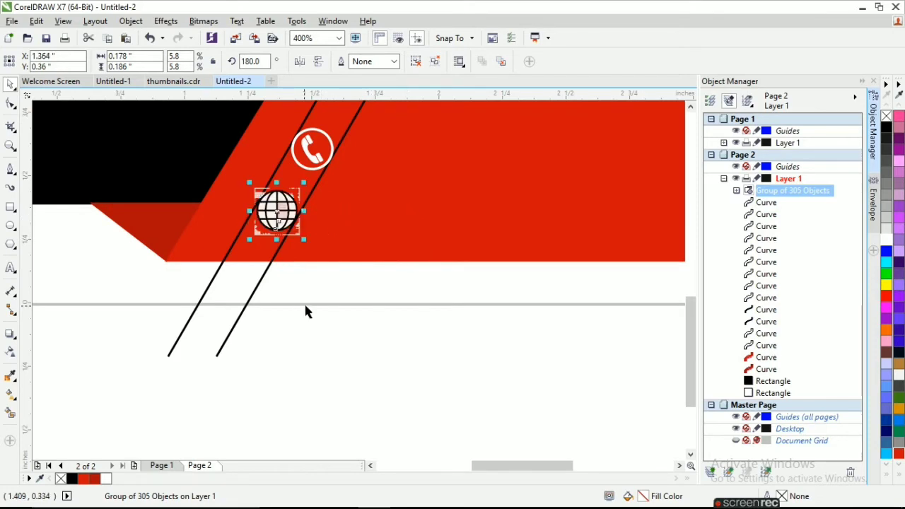
{"action": "scroll", "coordinate": [286, 223], "scroll_direction": "up", "scroll_amount": 1}
Ungroup the traced globe and delete its white fill curves in Object Manager
{"action": "right_click", "coordinate": [292, 216]}
{"action": "left_click", "coordinate": [332, 234]}
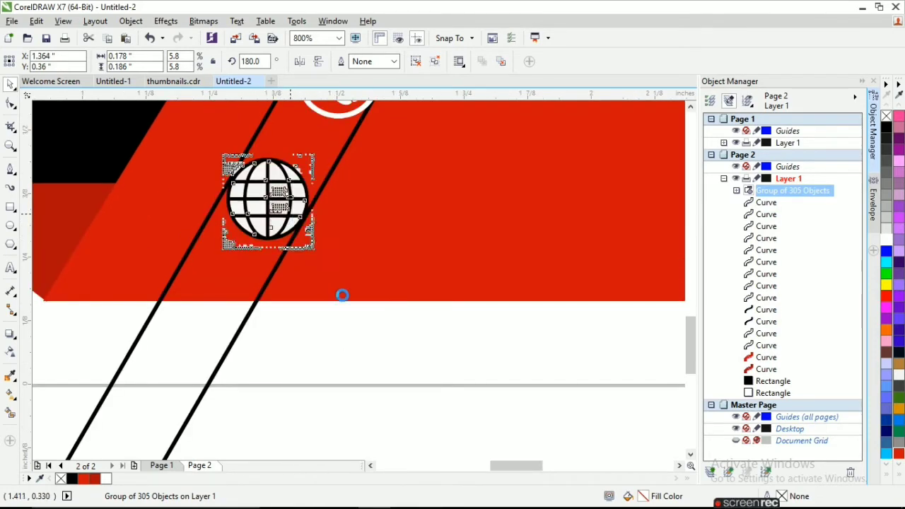
{"action": "left_click", "coordinate": [356, 364]}
{"action": "left_click", "coordinate": [766, 440]}
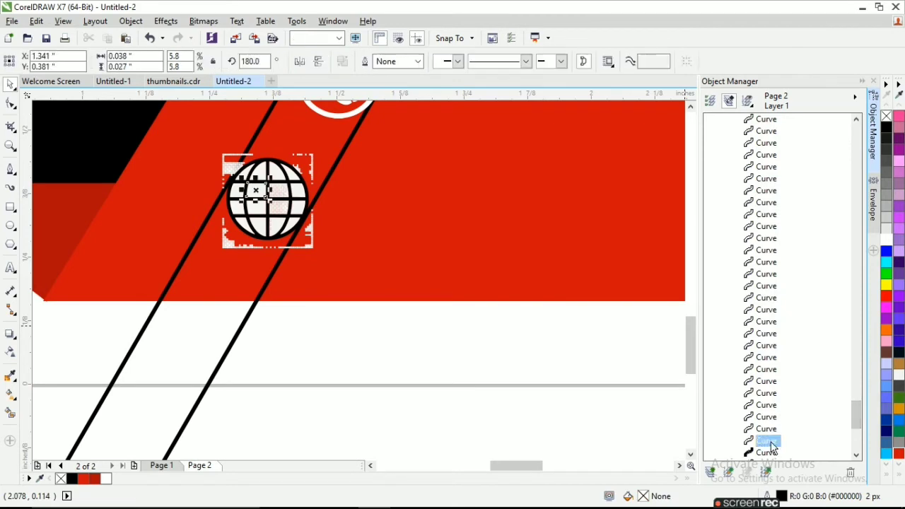
{"action": "left_click", "coordinate": [770, 121], "text": "shift"}
{"action": "key", "text": "Delete"}
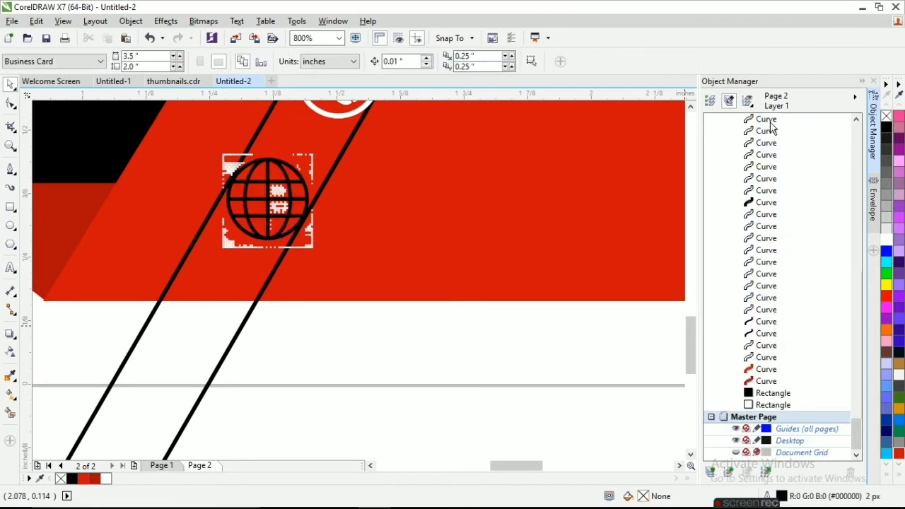
Delete more leftover globe curves, undoing an accidental deletion of the email and phone icons
{"action": "left_click", "coordinate": [769, 358]}
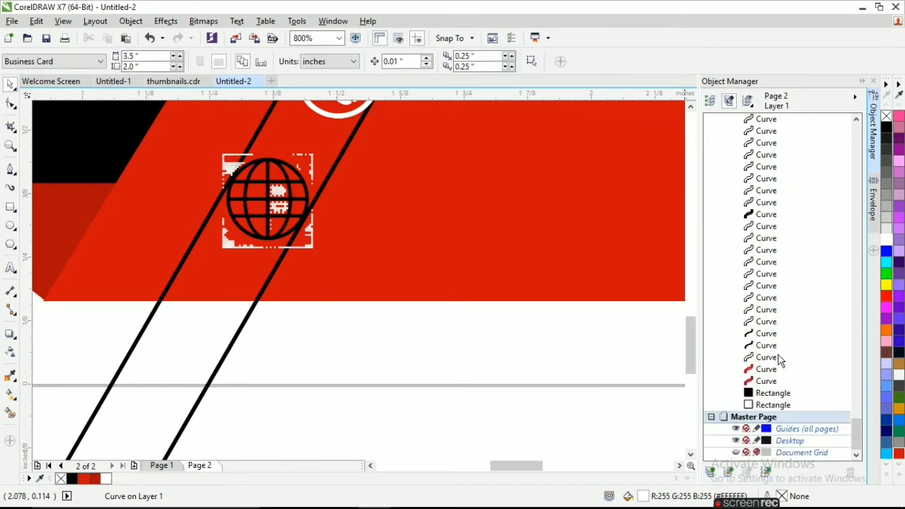
{"action": "left_click", "coordinate": [765, 321]}
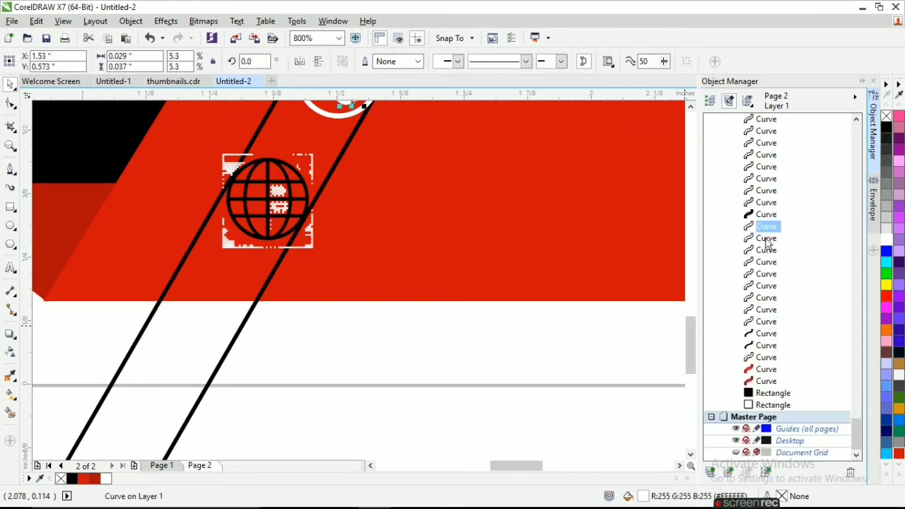
{"action": "left_click", "coordinate": [768, 323], "text": "shift"}
{"action": "key", "text": "Delete"}
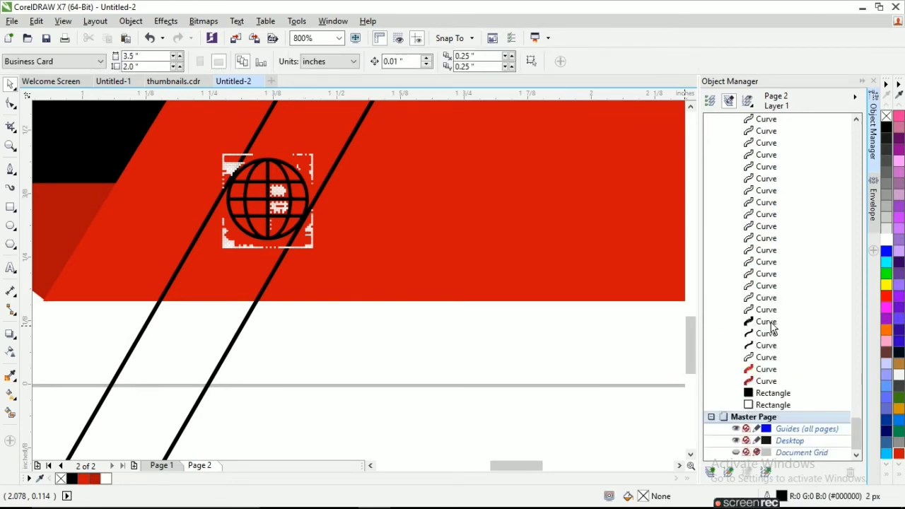
{"action": "scroll", "coordinate": [501, 346], "scroll_direction": "down", "scroll_amount": 3}
{"action": "key", "text": "ctrl+z"}
{"action": "left_click", "coordinate": [499, 340]}
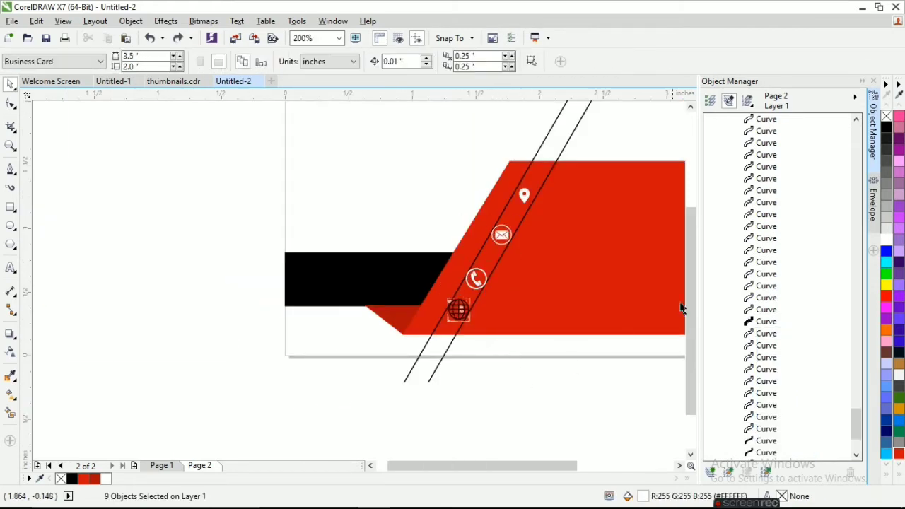
{"action": "left_click", "coordinate": [766, 285]}
{"action": "left_click", "coordinate": [765, 126], "text": "shift"}
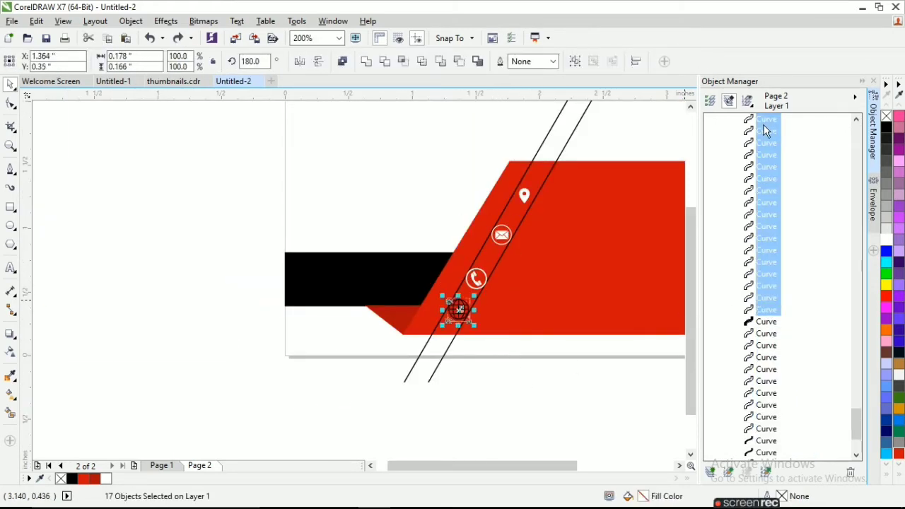
{"action": "key", "text": "Delete"}
Select a range of 29 leftover background curves in Object Manager and delete them
{"action": "scroll", "coordinate": [766, 182], "scroll_direction": "up", "scroll_amount": 2}
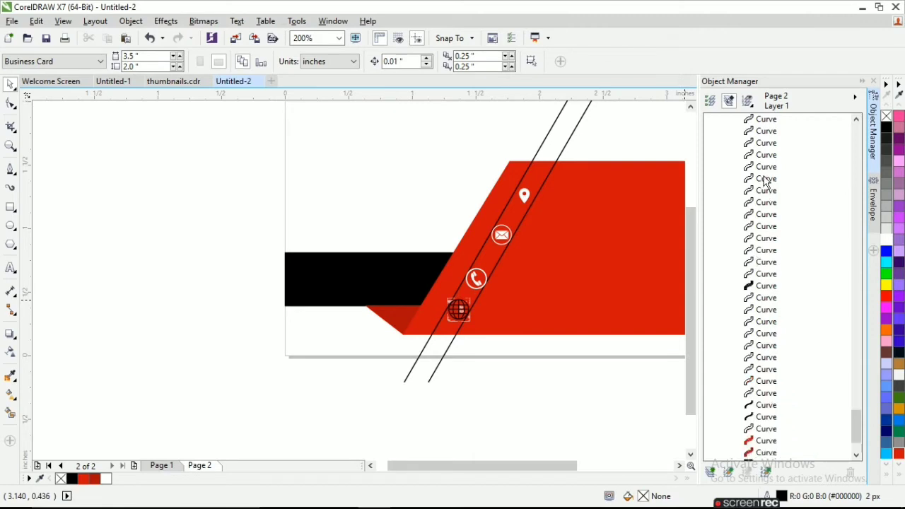
{"action": "left_click", "coordinate": [760, 119]}
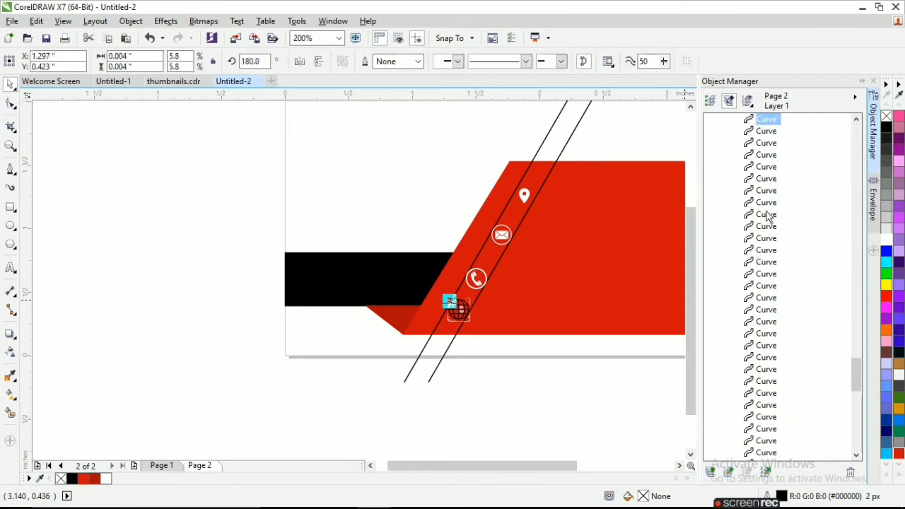
{"action": "left_click", "coordinate": [759, 441], "text": "shift"}
{"action": "left_click", "coordinate": [753, 429]}
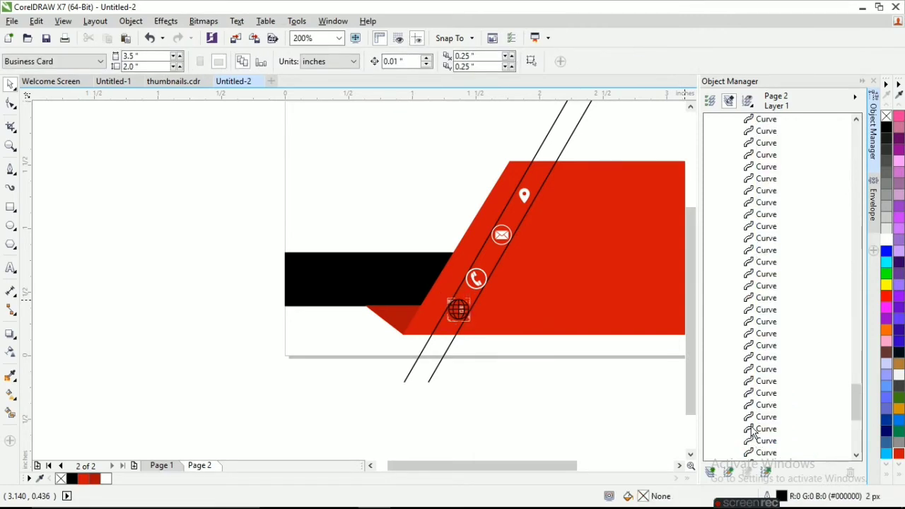
{"action": "left_click", "coordinate": [766, 128]}
{"action": "left_click", "coordinate": [768, 444], "text": "shift"}
{"action": "scroll", "coordinate": [767, 435], "scroll_direction": "down", "scroll_amount": 2}
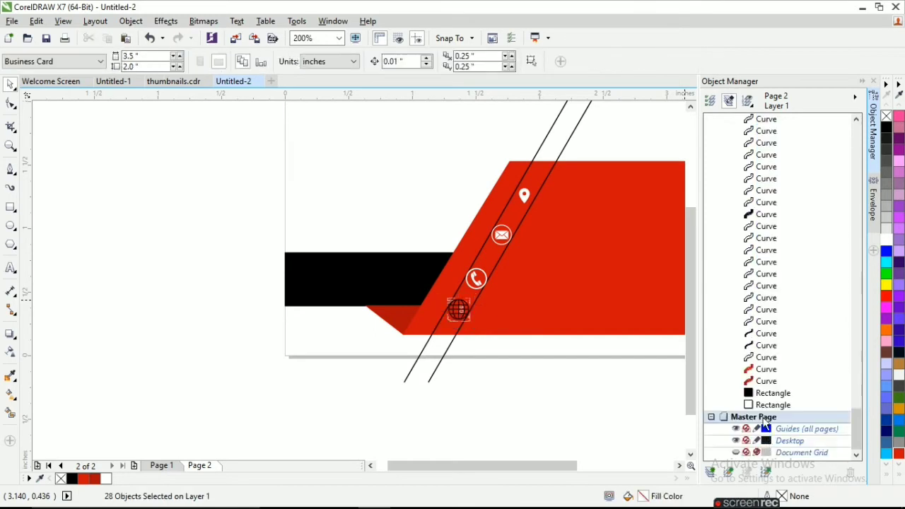
{"action": "scroll", "coordinate": [780, 360], "scroll_direction": "up", "scroll_amount": 18}
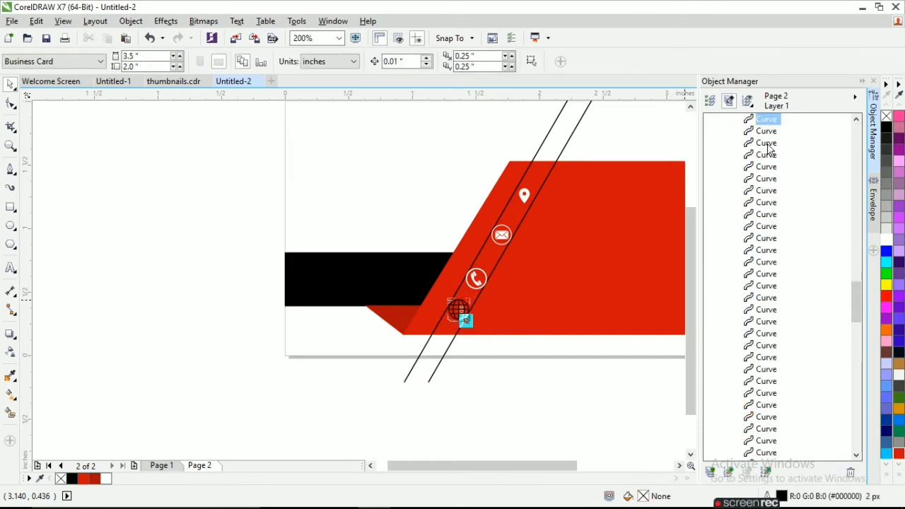
{"action": "left_click", "coordinate": [764, 455], "text": "shift"}
{"action": "key", "text": "Delete"}
Marquee-delete the remaining stray pieces around the globe, leaving only its white outline
{"action": "scroll", "coordinate": [493, 321], "scroll_direction": "up", "scroll_amount": 2}
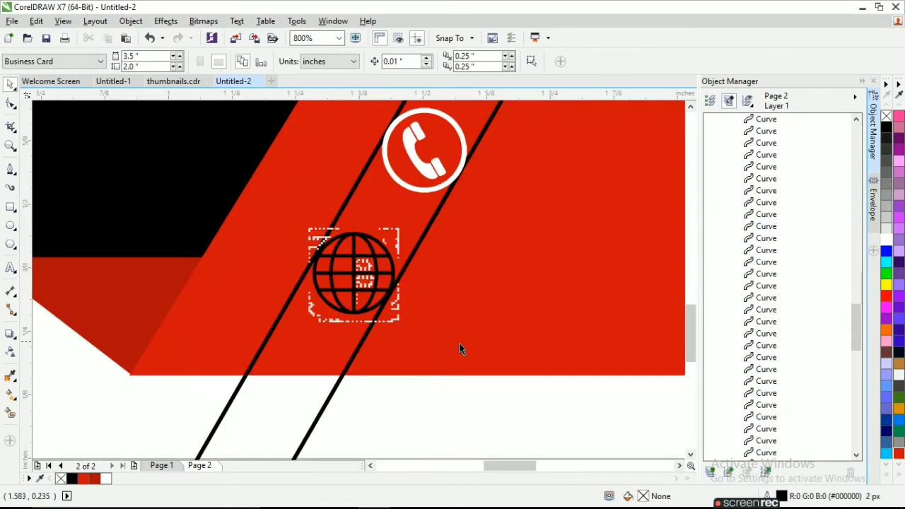
{"action": "scroll", "coordinate": [425, 413], "scroll_direction": "down", "scroll_amount": 1}
{"action": "left_click_drag", "start_coordinate": [342, 359], "coordinate": [346, 359]}
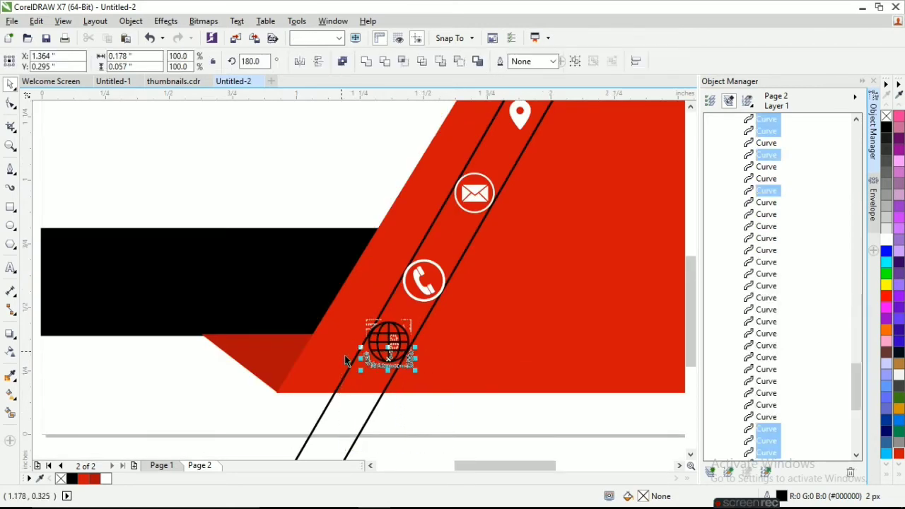
{"action": "left_click", "coordinate": [445, 441]}
{"action": "left_click_drag", "start_coordinate": [442, 444], "coordinate": [384, 304]}
{"action": "key", "text": "Delete"}
{"action": "left_click_drag", "start_coordinate": [397, 440], "coordinate": [335, 306]}
{"action": "key", "text": "Delete"}
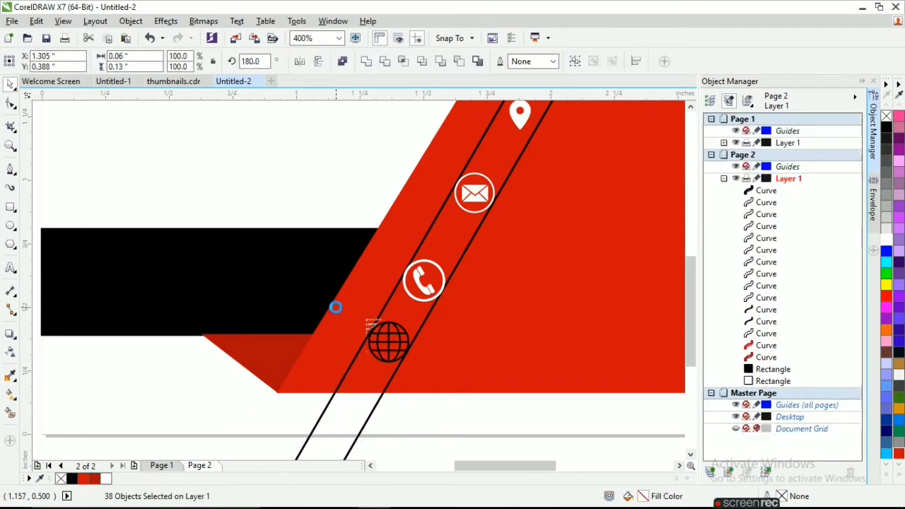
{"action": "left_click", "coordinate": [388, 355]}
Select all four pieces of the phone icon
{"action": "left_click", "coordinate": [525, 413]}
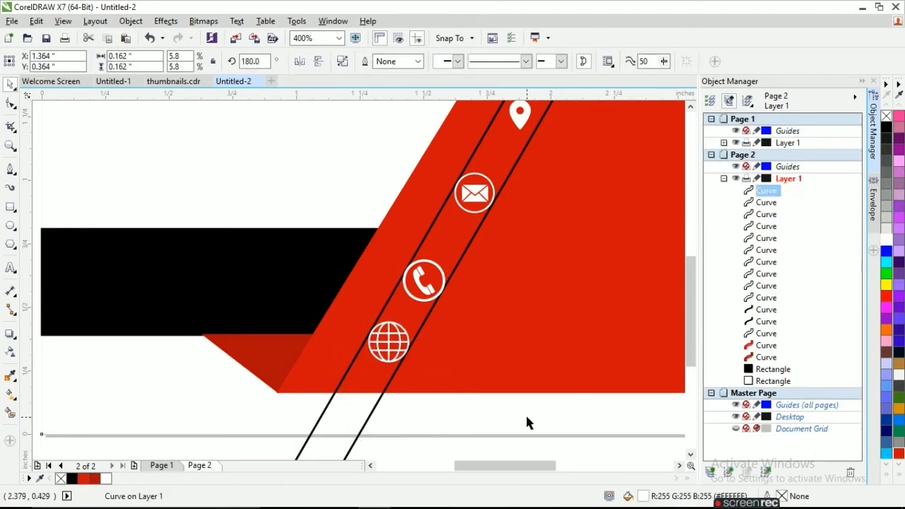
{"action": "left_click", "coordinate": [388, 342]}
{"action": "left_click", "coordinate": [430, 286]}
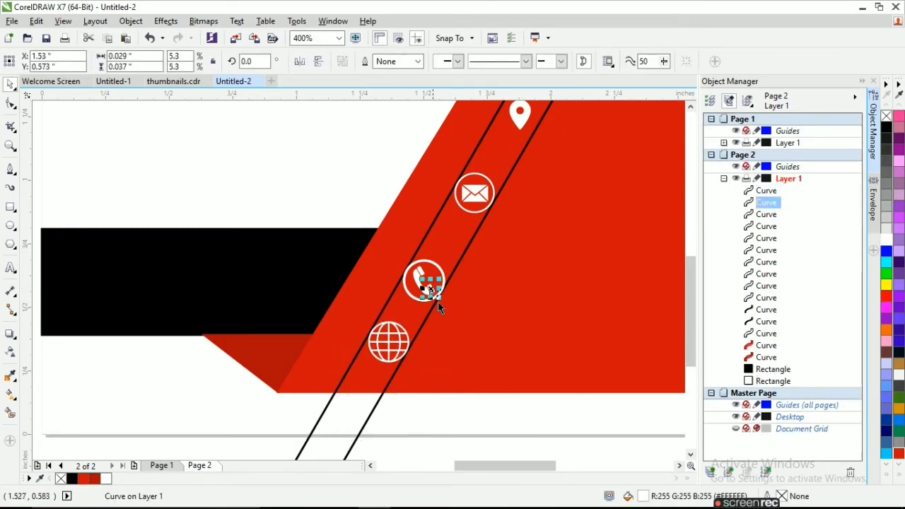
{"action": "left_click", "coordinate": [478, 442]}
{"action": "left_click_drag", "start_coordinate": [478, 441], "coordinate": [432, 278]}
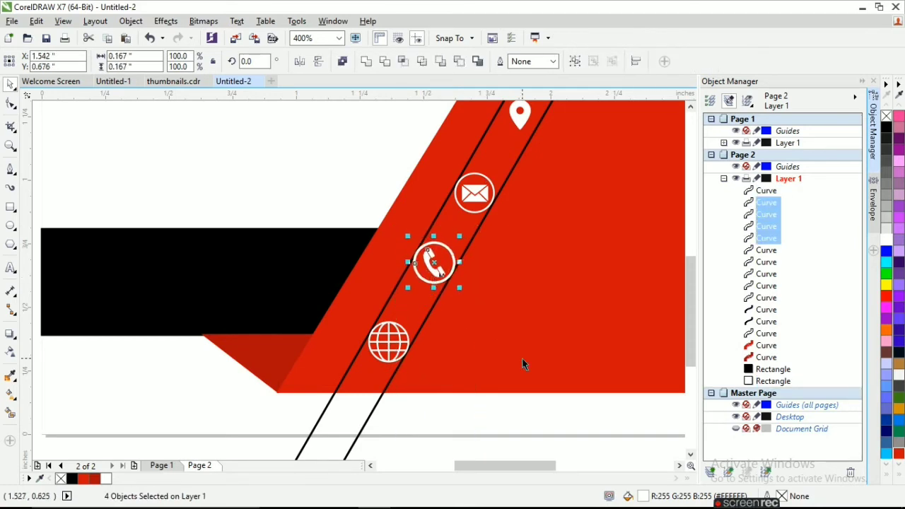
{"action": "scroll", "coordinate": [521, 359], "scroll_direction": "down", "scroll_amount": 2}
Nudge the envelope icon slightly upward with the arrow key
{"action": "left_click_drag", "start_coordinate": [521, 394], "coordinate": [470, 284]}
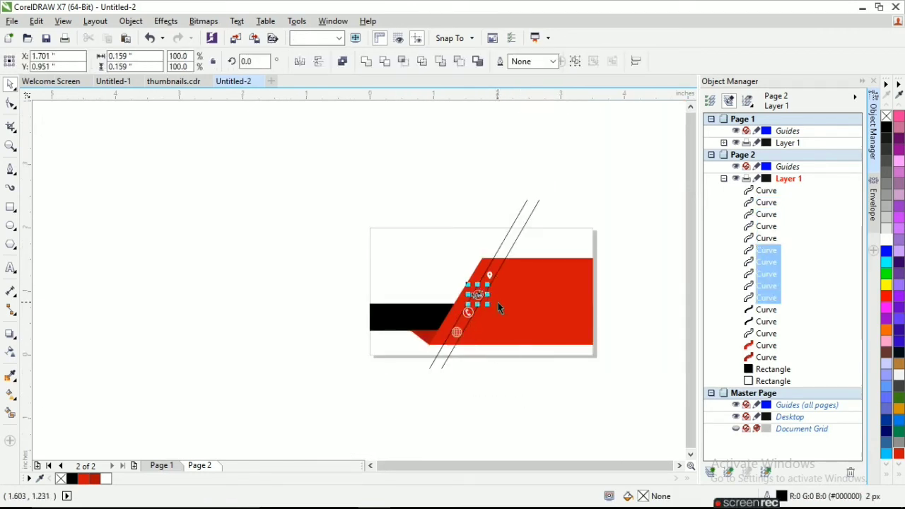
{"action": "scroll", "coordinate": [498, 302], "scroll_direction": "up", "scroll_amount": 1}
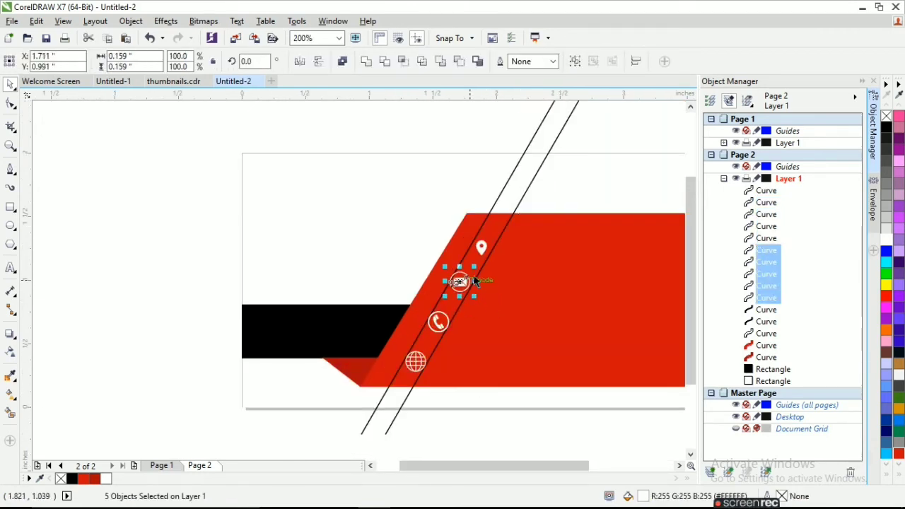
{"action": "key", "text": "Up"}
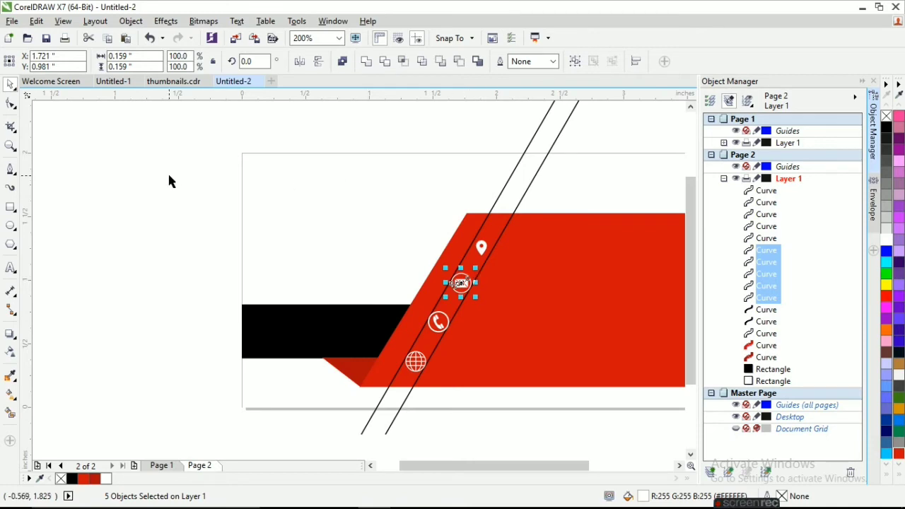
{"action": "key", "text": "Escape"}
Draw a circle around the location pin icon with the Ellipse tool
{"action": "scroll", "coordinate": [499, 230], "scroll_direction": "up", "scroll_amount": 1}
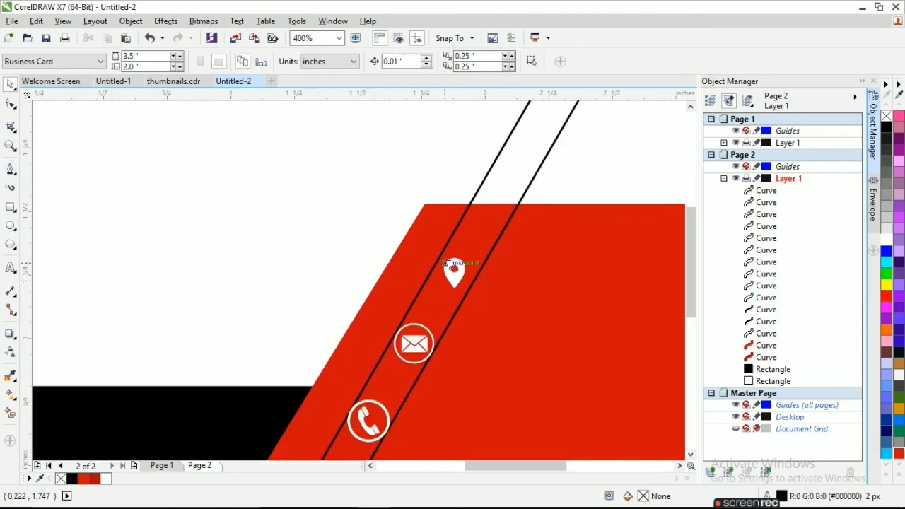
{"action": "key", "text": "F7"}
{"action": "left_click_drag", "start_coordinate": [482, 299], "coordinate": [435, 253]}
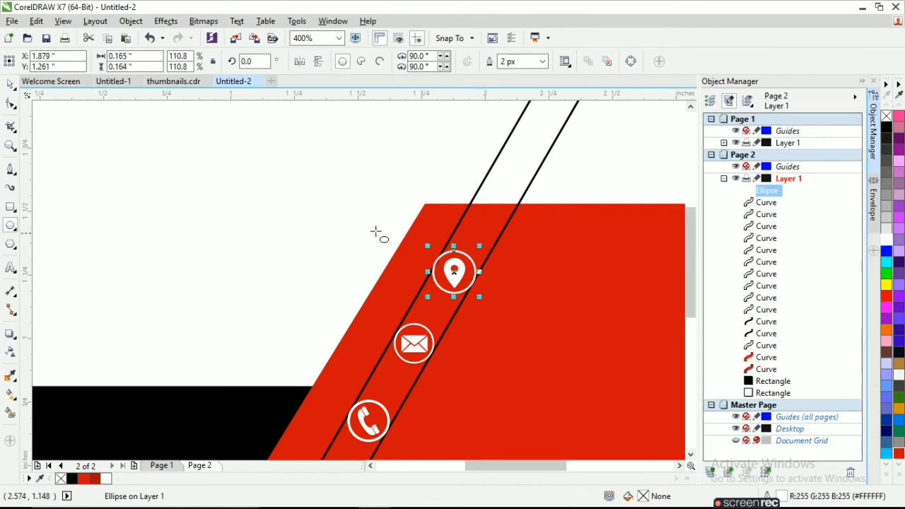
Group the location pin with its new circular ring
{"action": "scroll", "coordinate": [375, 232], "scroll_direction": "down", "scroll_amount": 1}
{"action": "key", "text": "space"}
{"action": "left_click", "coordinate": [432, 408]}
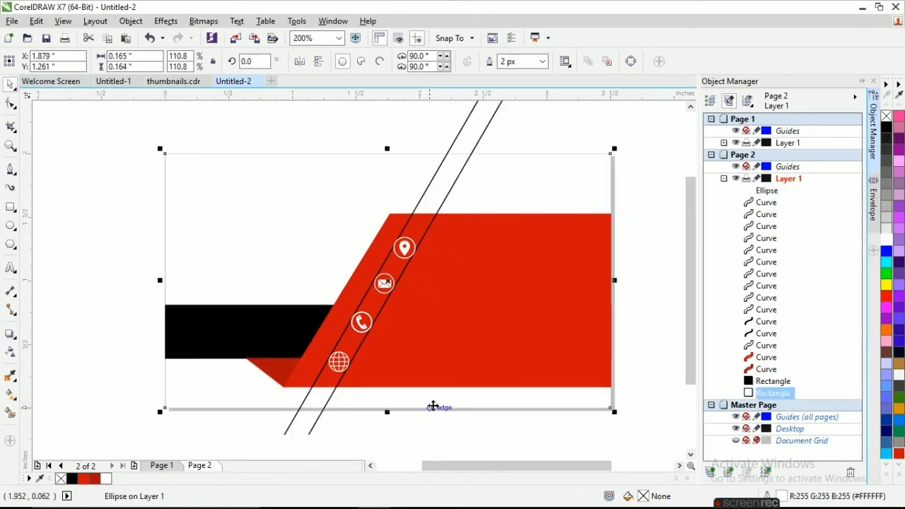
{"action": "left_click_drag", "start_coordinate": [675, 298], "coordinate": [394, 214]}
{"action": "right_click", "coordinate": [404, 247]}
{"action": "left_click", "coordinate": [428, 285]}
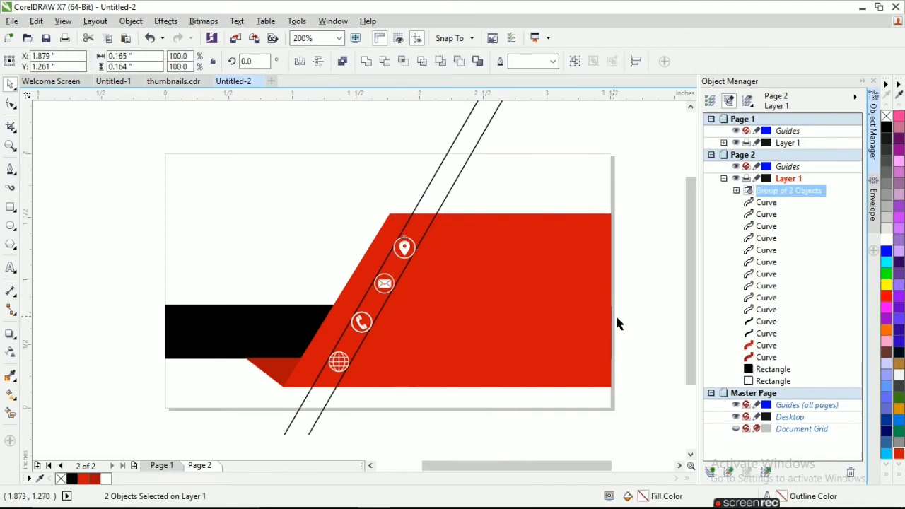
Group the envelope icon's parts and the phone icon's four parts
{"action": "left_click_drag", "start_coordinate": [635, 326], "coordinate": [361, 265]}
{"action": "right_click", "coordinate": [384, 283]}
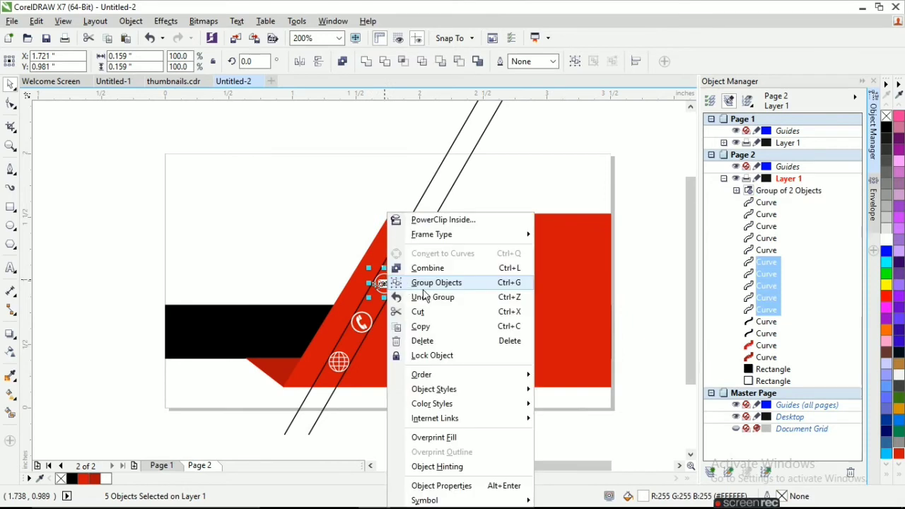
{"action": "left_click", "coordinate": [426, 286]}
{"action": "left_click_drag", "start_coordinate": [630, 362], "coordinate": [342, 304]}
{"action": "right_click", "coordinate": [361, 320]}
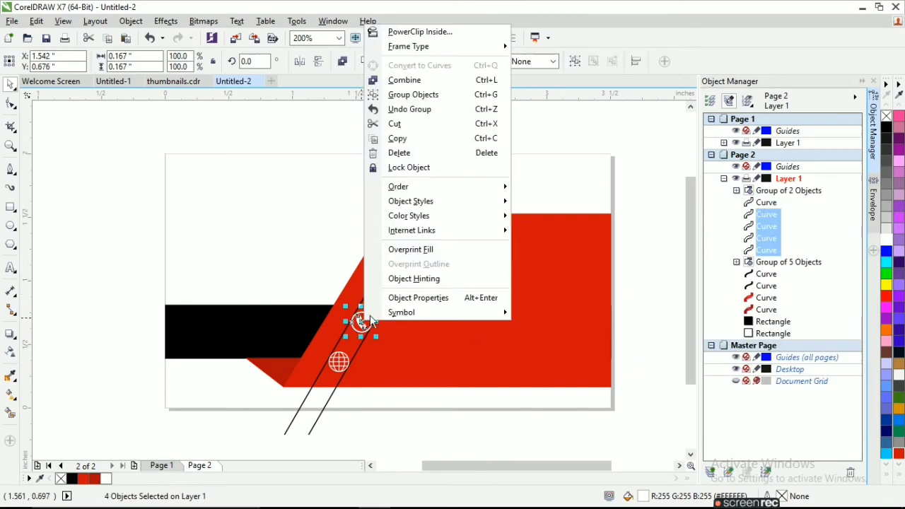
{"action": "left_click", "coordinate": [412, 94]}
{"action": "left_click", "coordinate": [480, 436]}
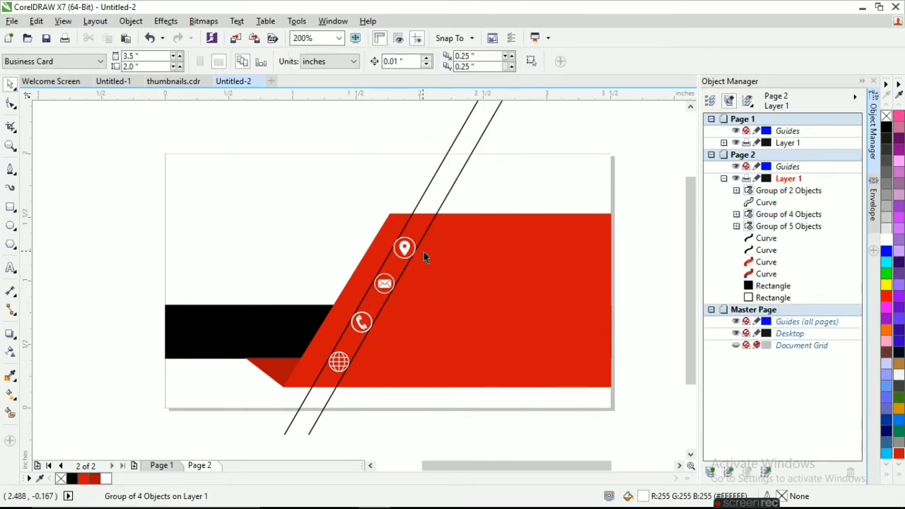
{"action": "scroll", "coordinate": [389, 272], "scroll_direction": "down", "scroll_amount": 1}
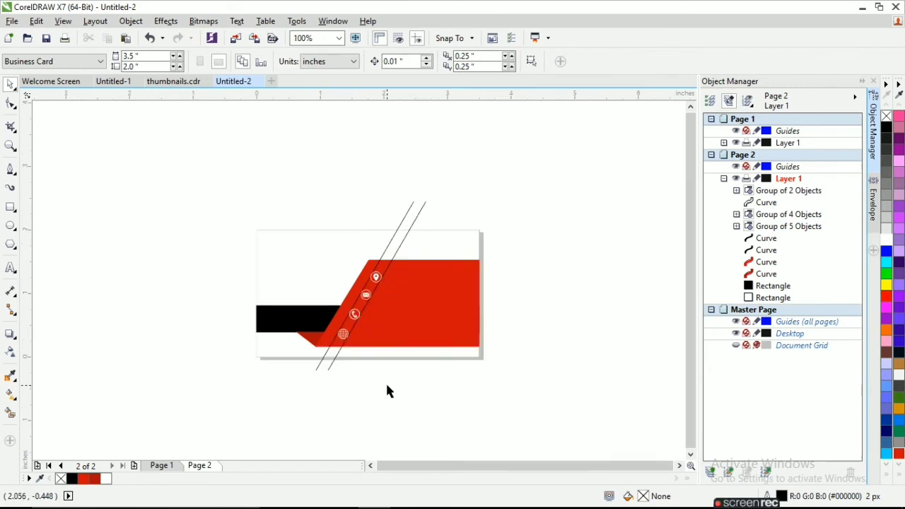
Add the cardholder's name in NEXT ART at 14 pt at the card's top left
{"action": "key", "text": "F8"}
{"action": "left_click", "coordinate": [176, 418]}
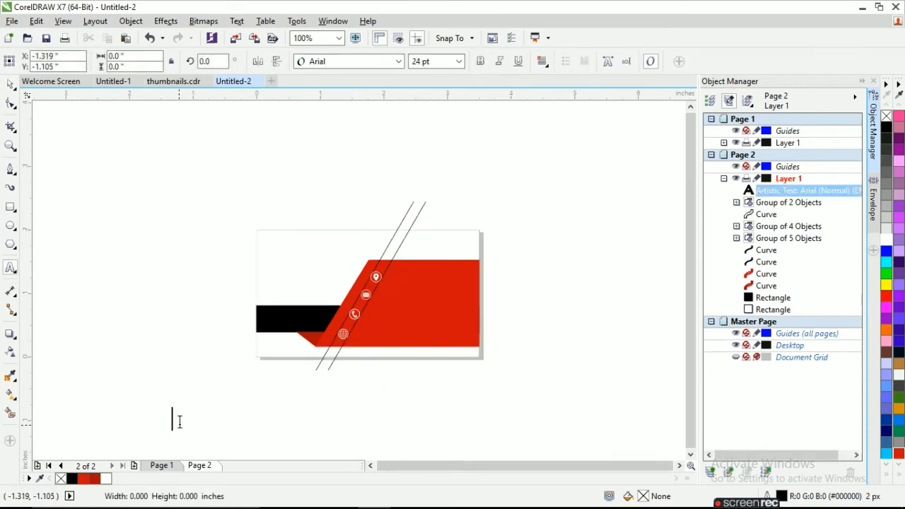
{"action": "type", "text": "STEVE SMITH"}
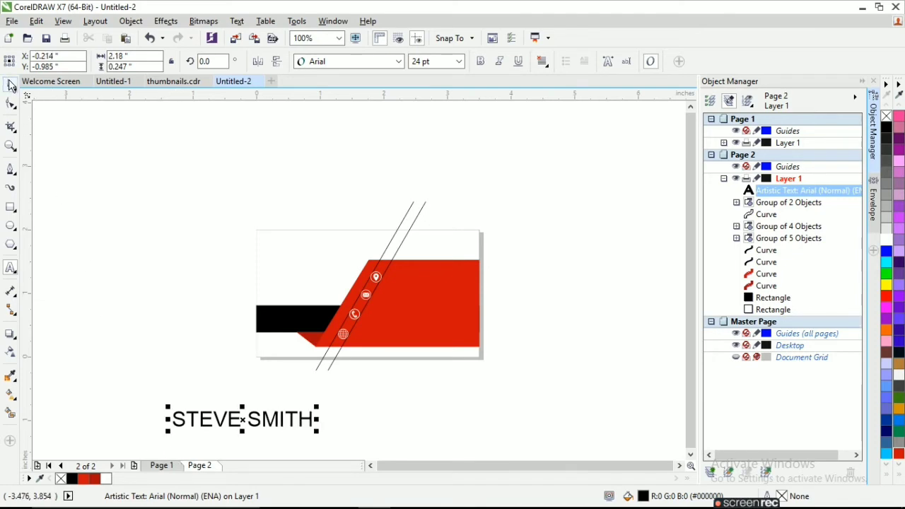
{"action": "left_click", "coordinate": [398, 61]}
{"action": "mouse_move", "coordinate": [368, 127]}
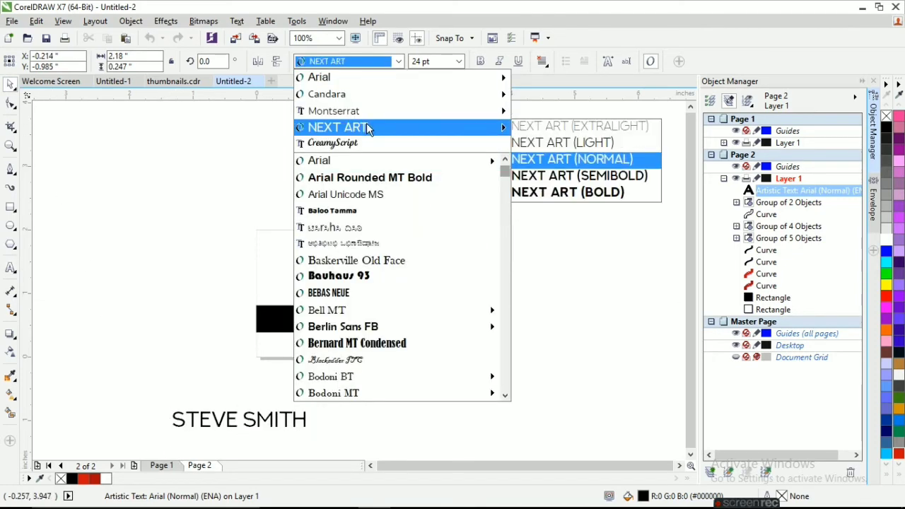
{"action": "left_click", "coordinate": [368, 127]}
{"action": "left_click_drag", "start_coordinate": [239, 420], "coordinate": [222, 267]}
{"action": "type", "text": "14"}
{"action": "key", "text": "Return"}
Make the first name NEXT ART Semibold
{"action": "scroll", "coordinate": [303, 270], "scroll_direction": "up", "scroll_amount": 2}
{"action": "double_click", "coordinate": [296, 269]}
{"action": "key", "text": "ctrl+b"}
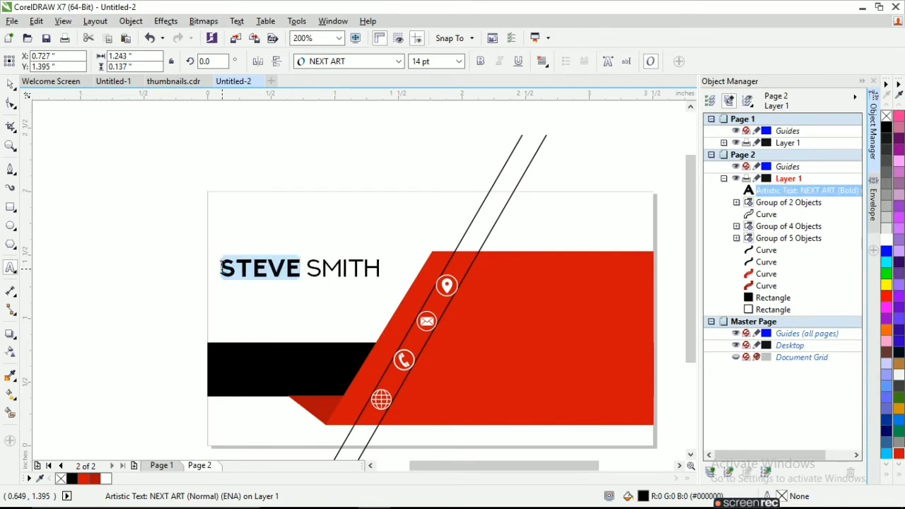
{"action": "left_click", "coordinate": [373, 61]}
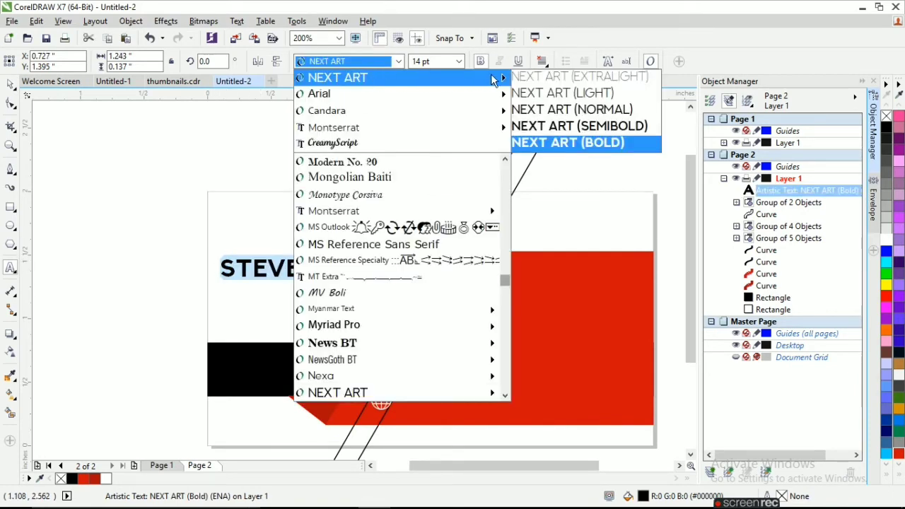
{"action": "left_click", "coordinate": [579, 126]}
{"action": "left_click", "coordinate": [10, 85]}
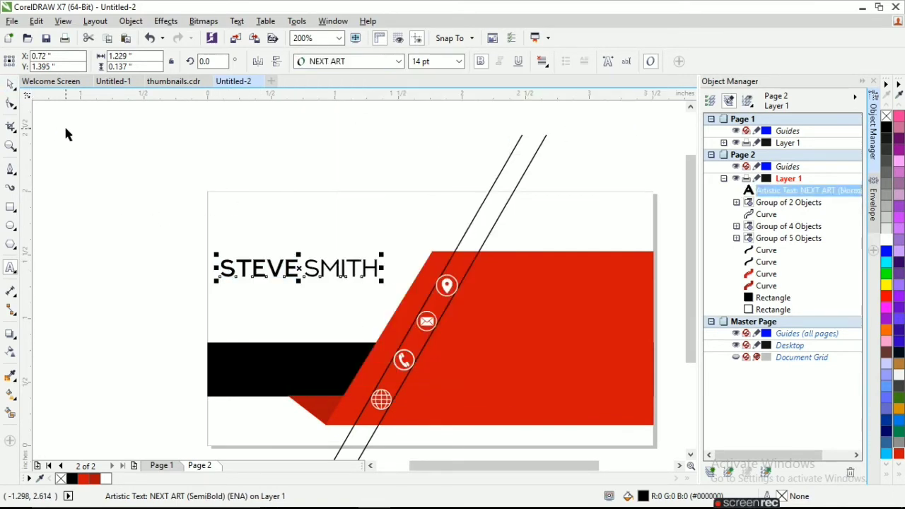
{"action": "left_click", "coordinate": [65, 133]}
{"action": "scroll", "coordinate": [245, 267], "scroll_direction": "down", "scroll_amount": 1}
{"action": "scroll", "coordinate": [272, 273], "scroll_direction": "up", "scroll_amount": 1}
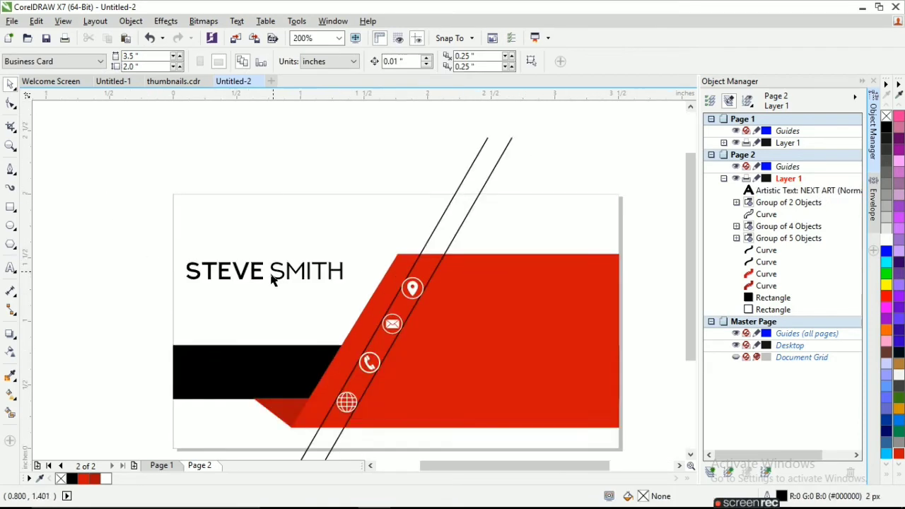
{"action": "left_click", "coordinate": [10, 269]}
{"action": "left_click", "coordinate": [12, 168]}
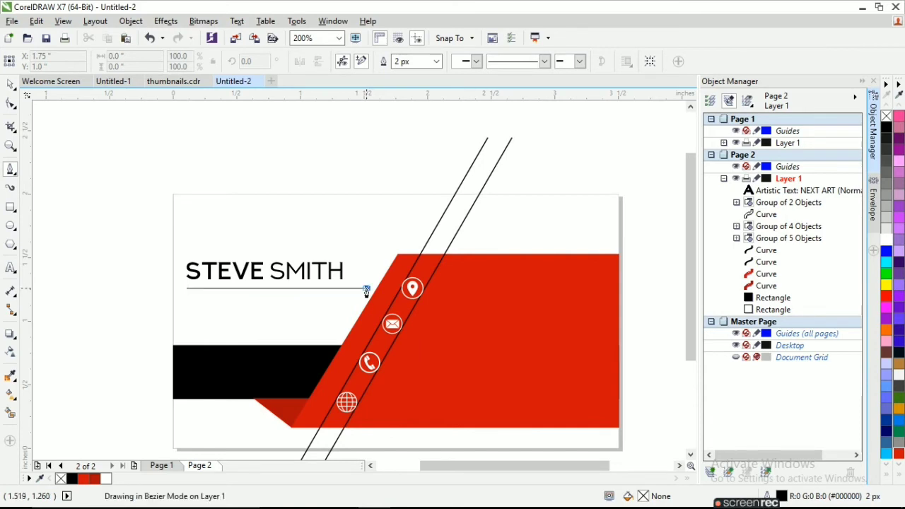
Draw a line under the name and a thin red, outline-free bar over its left end
{"action": "double_click", "coordinate": [368, 288]}
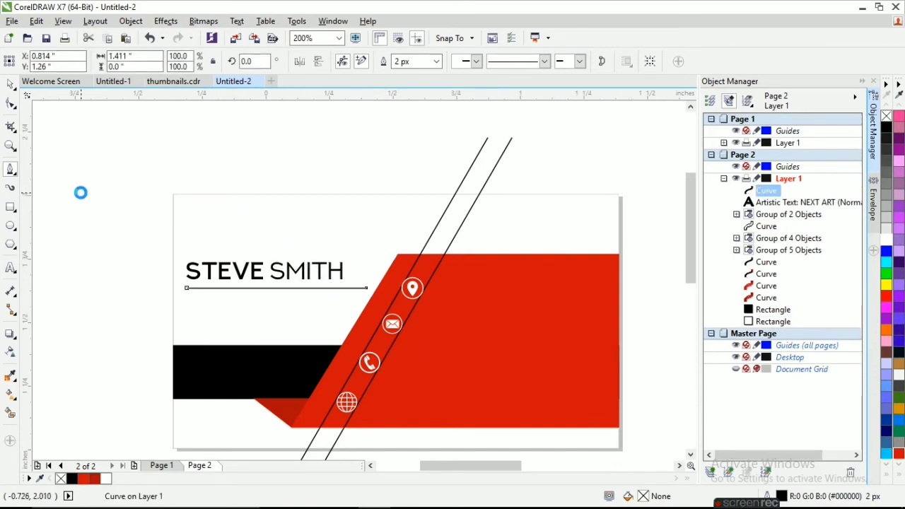
{"action": "scroll", "coordinate": [80, 192], "scroll_direction": "up", "scroll_amount": 1}
{"action": "left_click", "coordinate": [11, 208]}
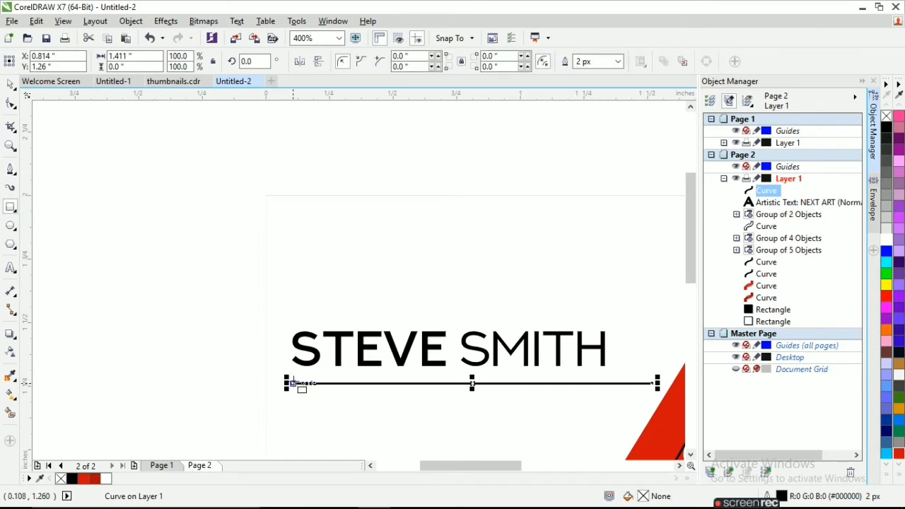
{"action": "left_click_drag", "start_coordinate": [292, 382], "coordinate": [357, 389]}
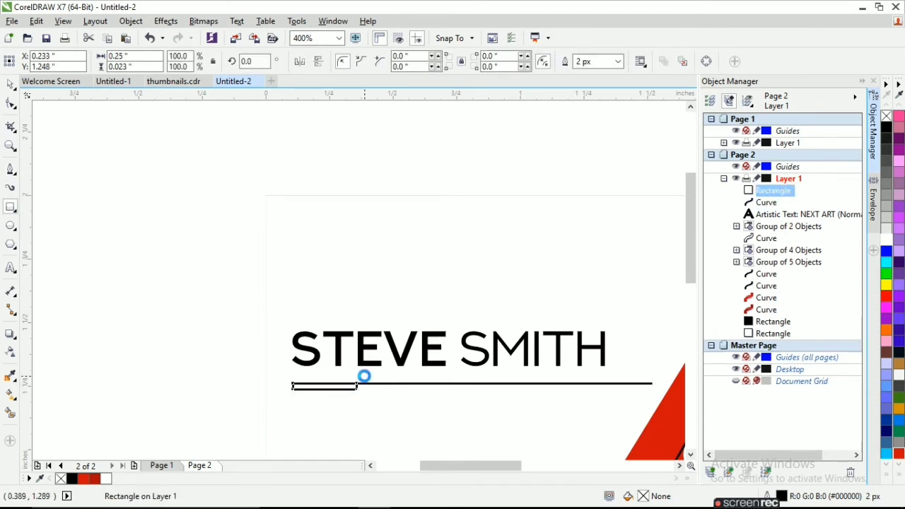
{"action": "left_click", "coordinate": [899, 454]}
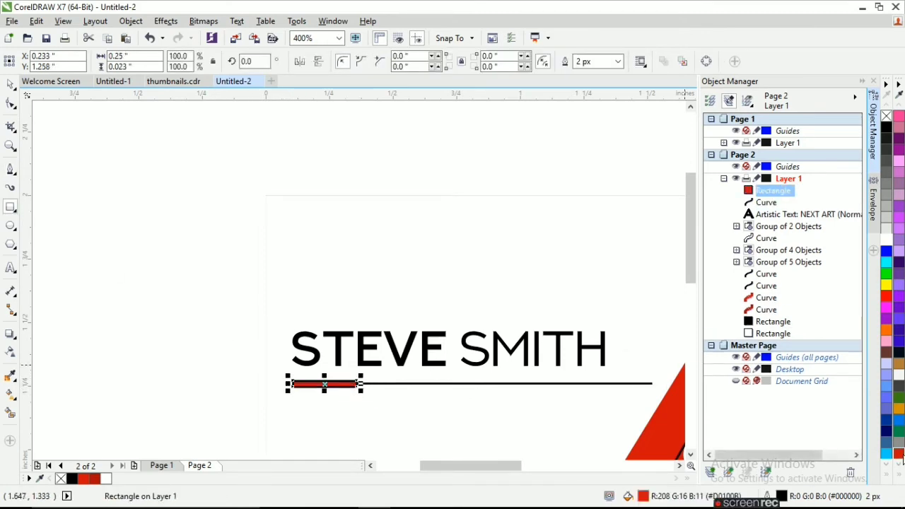
{"action": "right_click", "coordinate": [888, 117]}
{"action": "left_click", "coordinate": [10, 84]}
{"action": "scroll", "coordinate": [186, 227], "scroll_direction": "down", "scroll_amount": 2}
{"action": "left_click", "coordinate": [160, 287]}
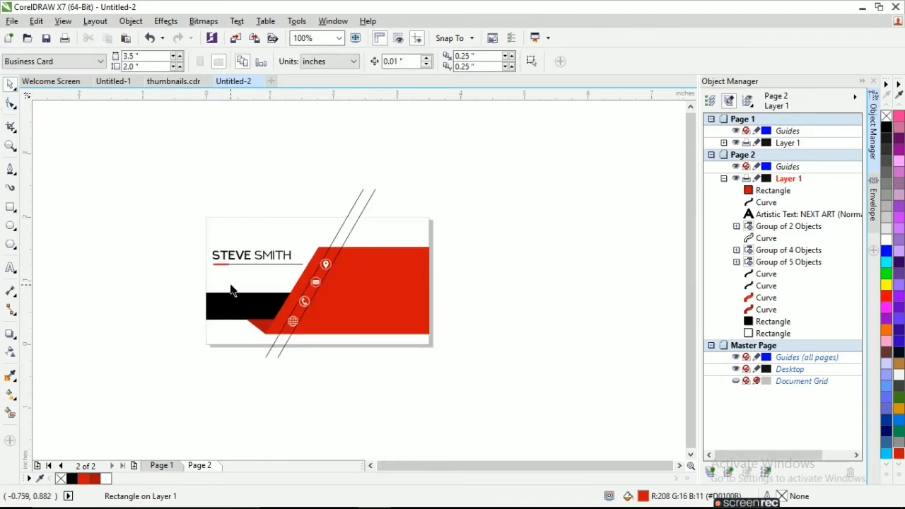
{"action": "scroll", "coordinate": [230, 285], "scroll_direction": "up", "scroll_amount": 1}
{"action": "scroll", "coordinate": [217, 254], "scroll_direction": "up", "scroll_amount": 1}
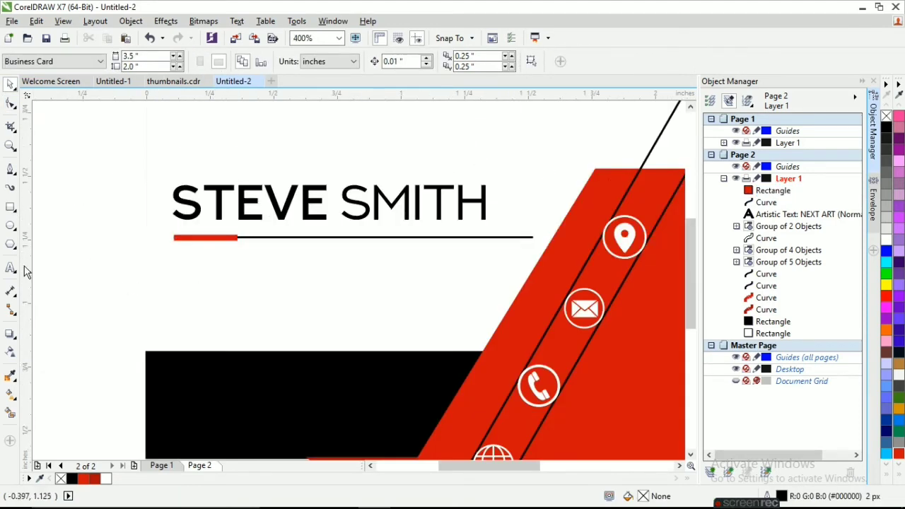
Add the title 'Managing Director' below the name in Montserrat at 8 pt
{"action": "key", "text": "F8"}
{"action": "left_click", "coordinate": [229, 273]}
{"action": "type", "text": "Mana"}
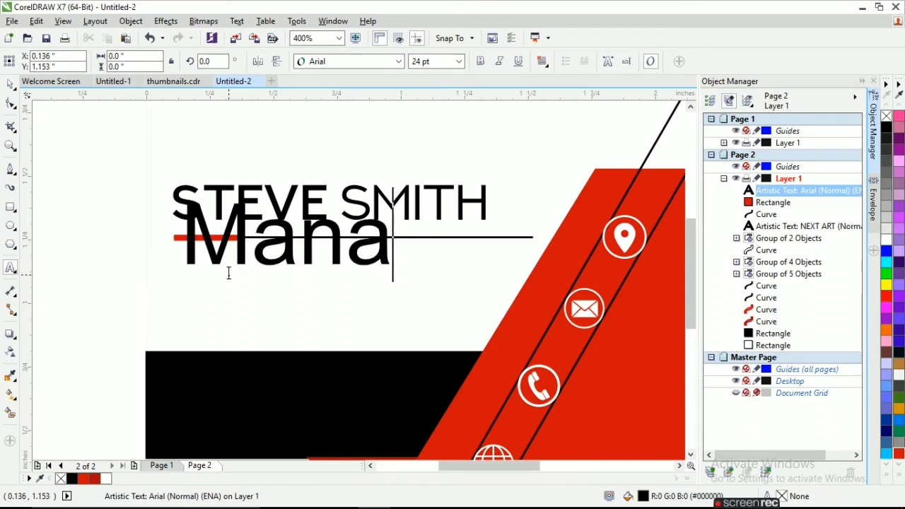
{"action": "type", "text": "ging Director"}
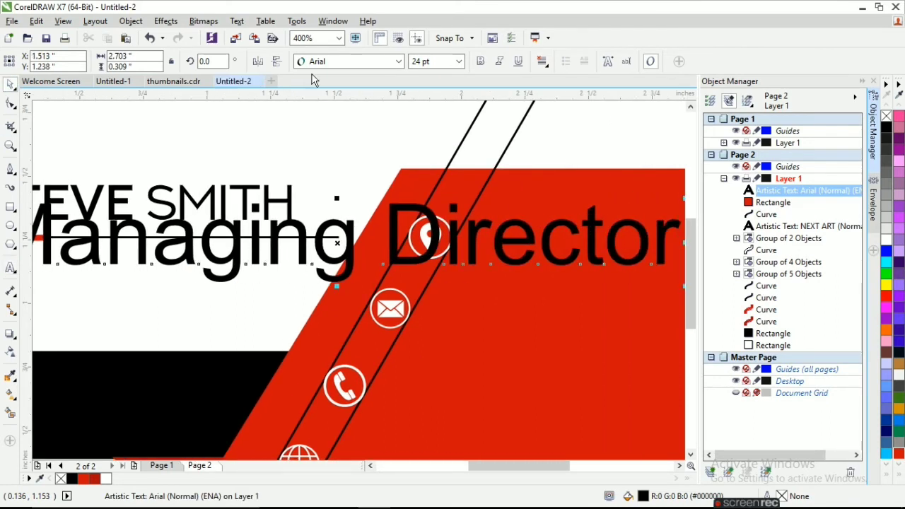
{"action": "left_click", "coordinate": [398, 61]}
{"action": "left_click", "coordinate": [364, 126]}
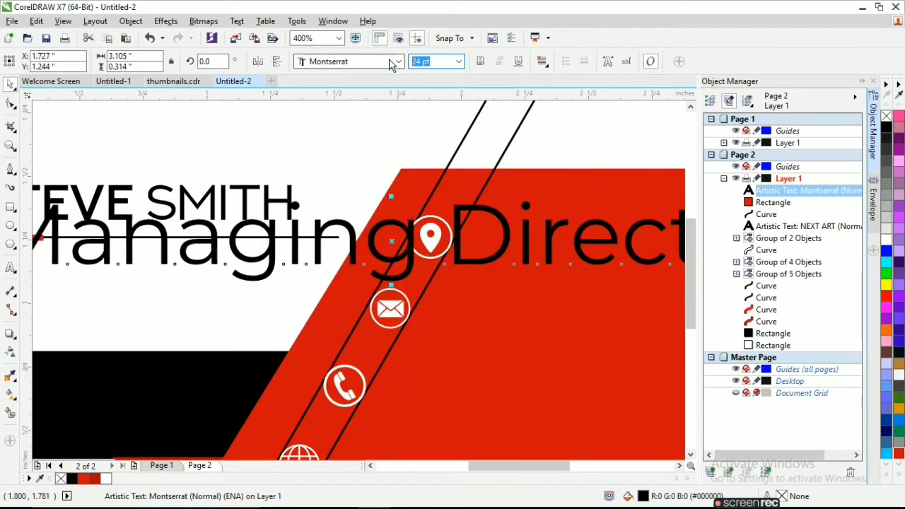
{"action": "type", "text": "1.1"}
{"action": "key", "text": "Return"}
{"action": "left_click_drag", "start_coordinate": [433, 61], "coordinate": [375, 62]}
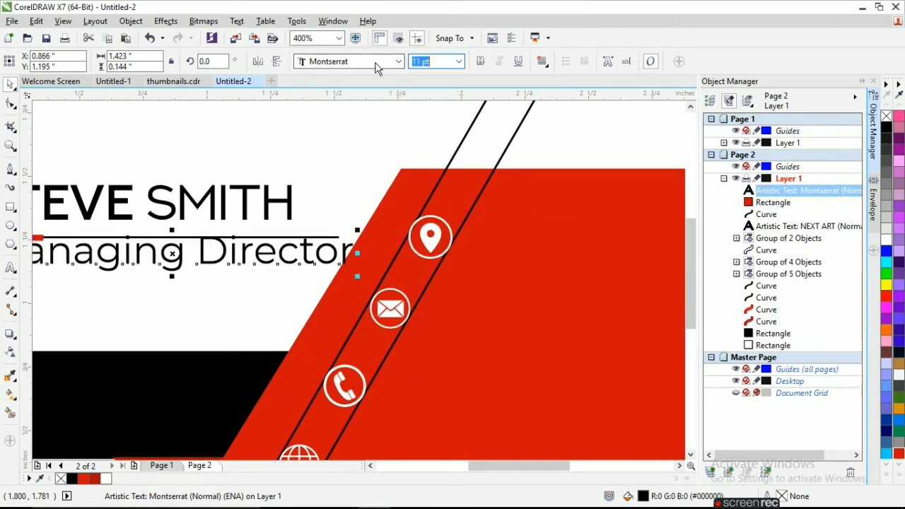
{"action": "type", "text": "8"}
{"action": "key", "text": "Return"}
Left-align the cardholder's name and the Managing Director title via Align and Distribute
{"action": "scroll", "coordinate": [378, 169], "scroll_direction": "down", "scroll_amount": 1}
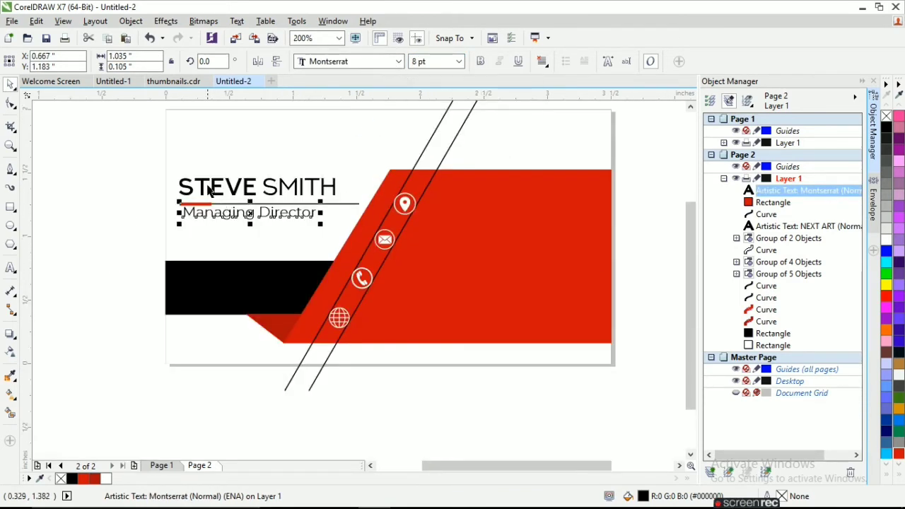
{"action": "left_click", "coordinate": [207, 187], "text": "shift"}
{"action": "left_click", "coordinate": [141, 176]}
{"action": "left_click", "coordinate": [183, 186]}
{"action": "left_click", "coordinate": [208, 215], "text": "shift"}
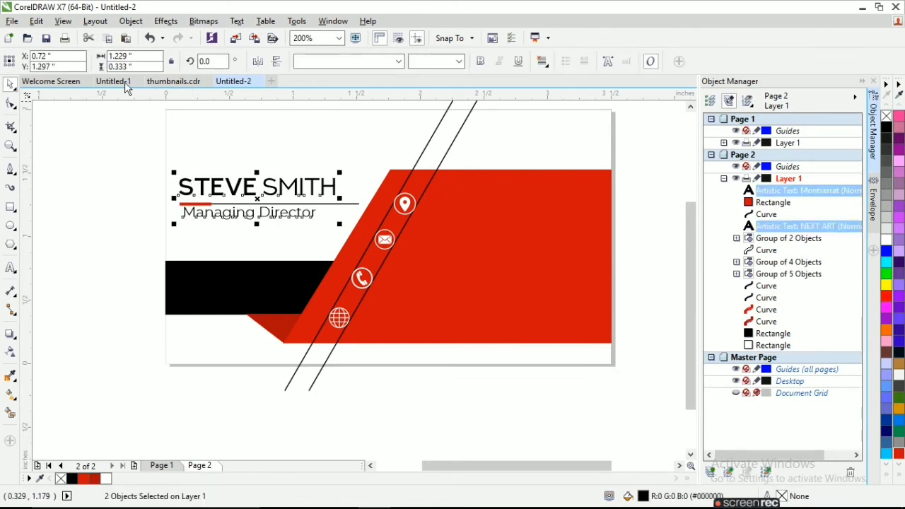
{"action": "left_click", "coordinate": [129, 22]}
{"action": "mouse_move", "coordinate": [190, 170]}
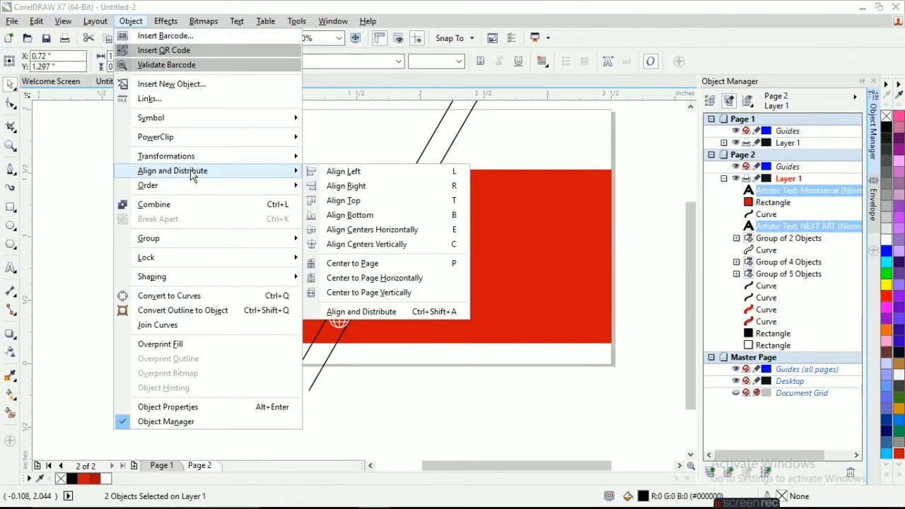
{"action": "left_click", "coordinate": [343, 172]}
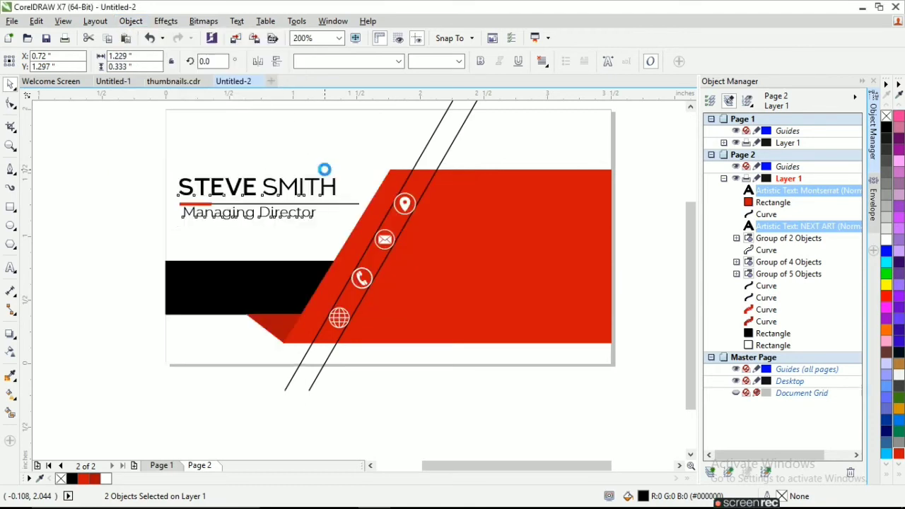
{"action": "left_click", "coordinate": [144, 155]}
Nudge the title slightly down, then shift name and title slightly left together
{"action": "left_click", "coordinate": [211, 214]}
{"action": "left_click_drag", "start_coordinate": [211, 214], "coordinate": [210, 217]}
{"action": "left_click_drag", "start_coordinate": [150, 169], "coordinate": [350, 201]}
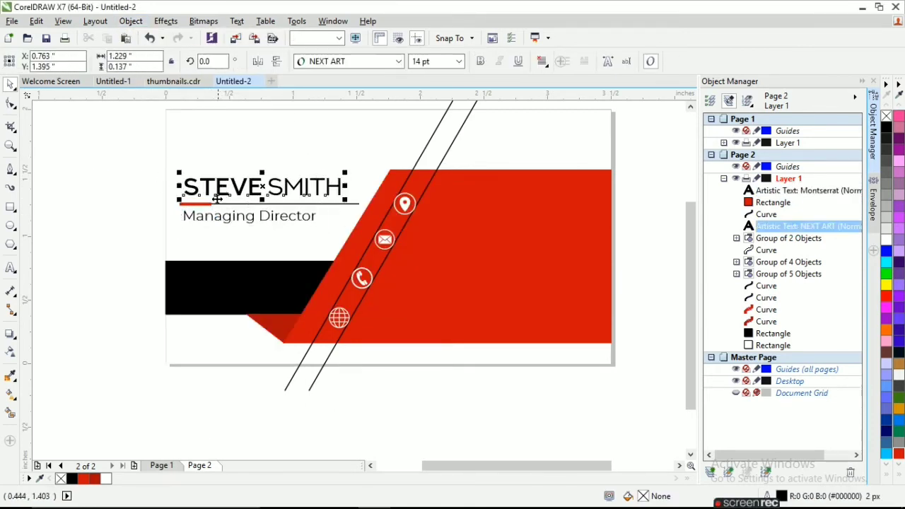
{"action": "left_click", "coordinate": [215, 216], "text": "shift"}
{"action": "left_click_drag", "start_coordinate": [216, 216], "coordinate": [211, 217]}
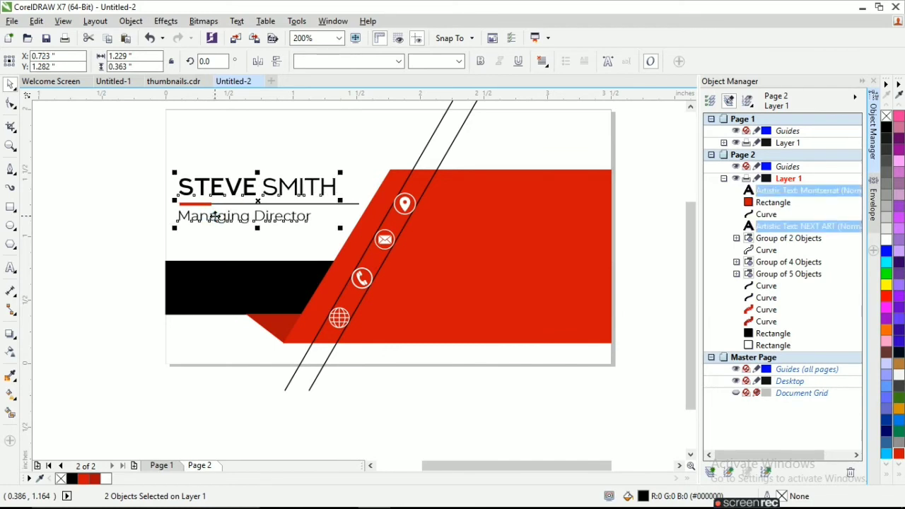
{"action": "left_click", "coordinate": [102, 238]}
{"action": "scroll", "coordinate": [101, 237], "scroll_direction": "down", "scroll_amount": 1}
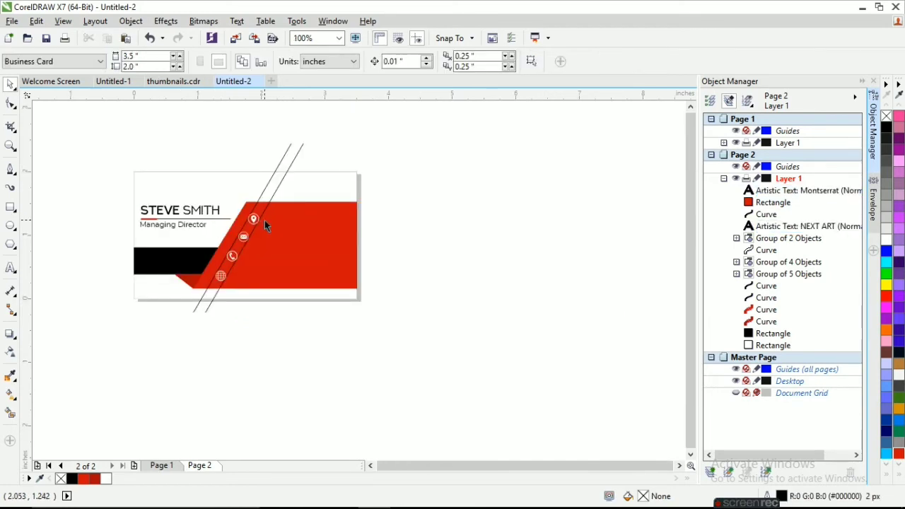
{"action": "scroll", "coordinate": [265, 221], "scroll_direction": "up", "scroll_amount": 1}
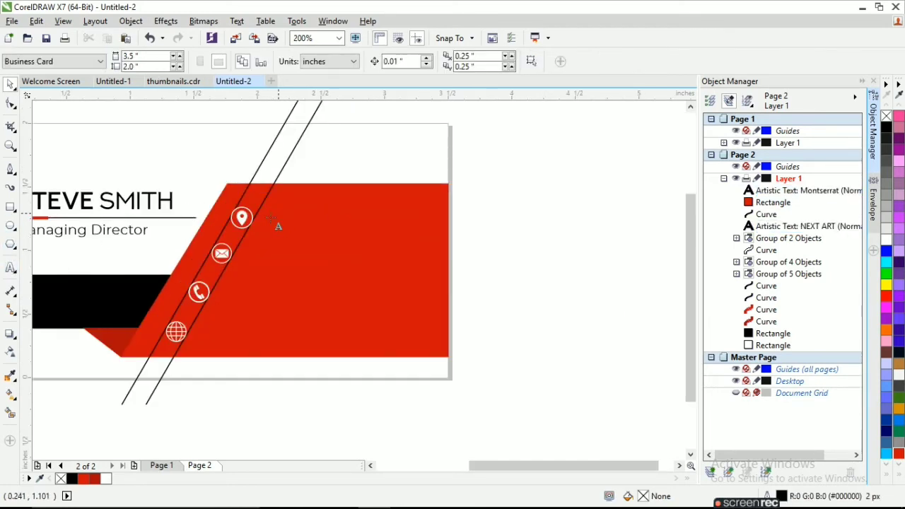
Type the address line on the red panel and set it to Montserrat 8 pt
{"action": "left_click", "coordinate": [273, 222]}
{"action": "type", "text": "123"}
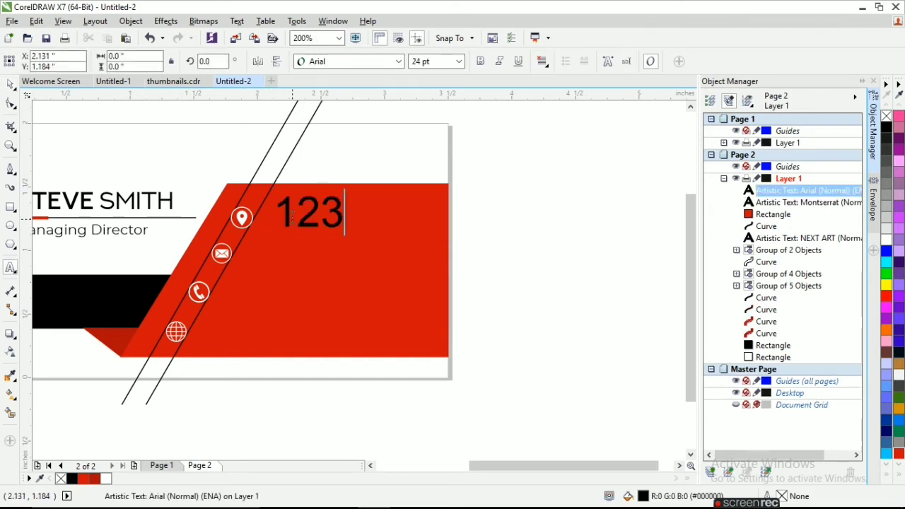
{"action": "type", "text": " Street M"}
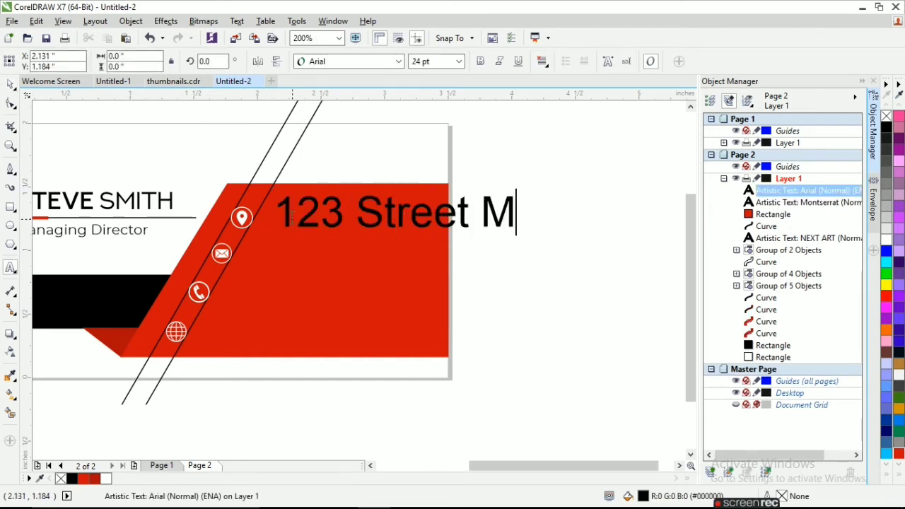
{"action": "type", "text": "umbai,"}
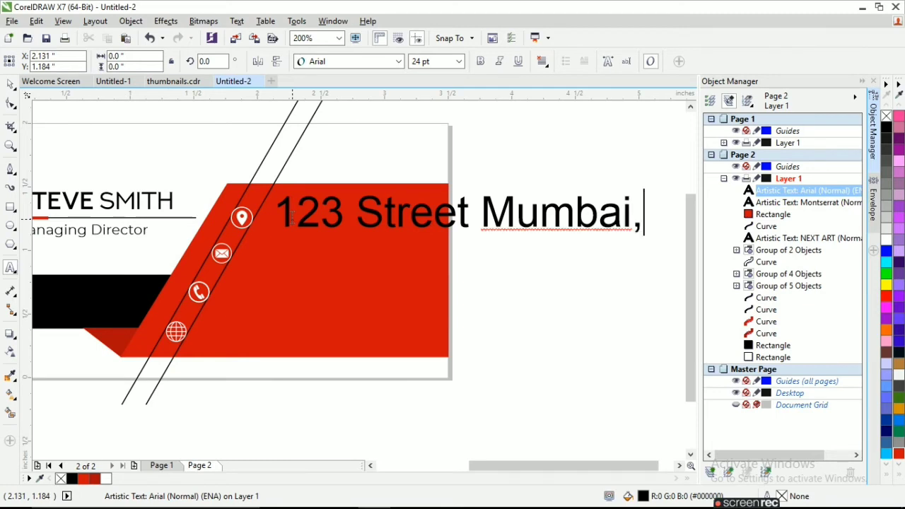
{"action": "type", "text": " India"}
{"action": "left_click", "coordinate": [12, 86]}
{"action": "left_click", "coordinate": [398, 62]}
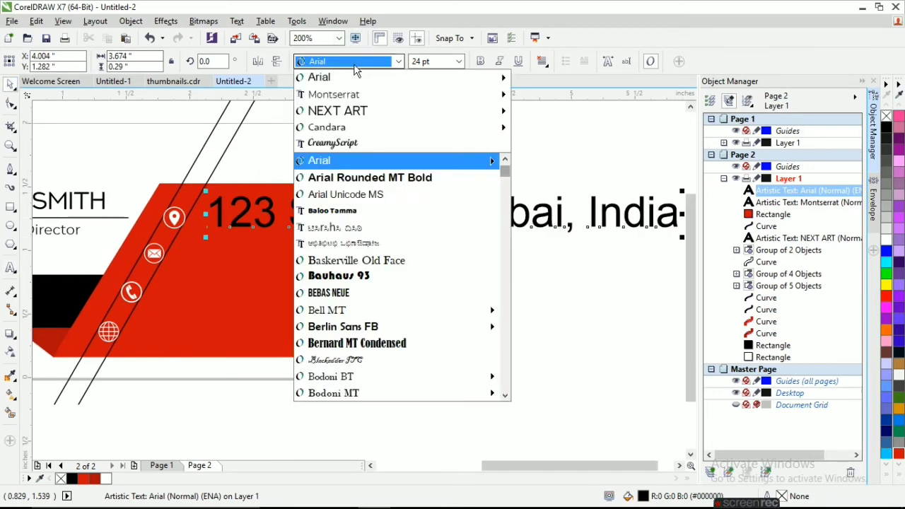
{"action": "left_click", "coordinate": [341, 91]}
{"action": "left_click", "coordinate": [435, 61]}
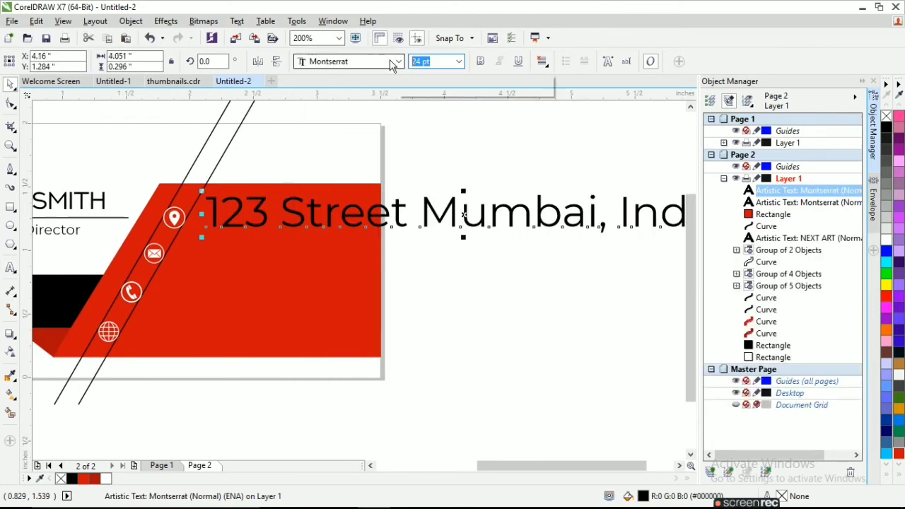
{"action": "type", "text": "8"}
{"action": "key", "text": "Return"}
Nudge the address into place, resize it to 7 pt, and fill it white
{"action": "left_click_drag", "start_coordinate": [292, 223], "coordinate": [286, 220]}
{"action": "type", "text": "6"}
{"action": "key", "text": "Return"}
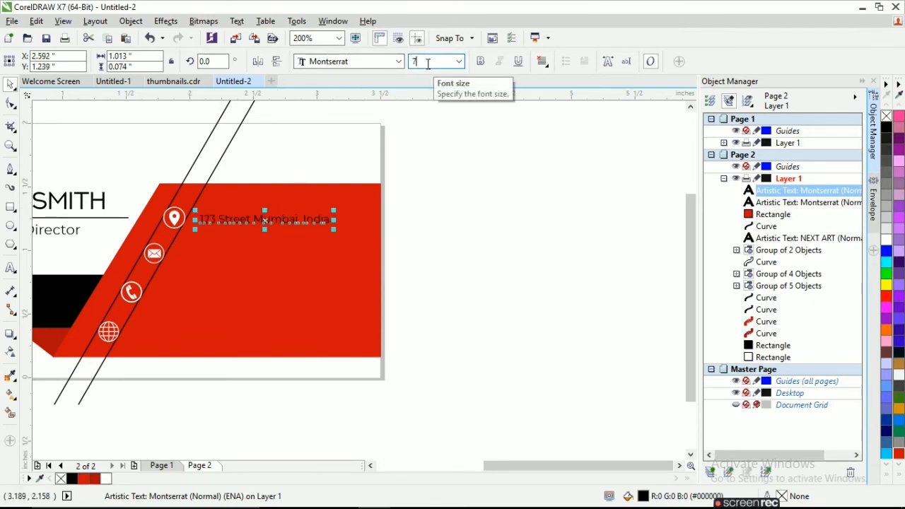
{"action": "type", "text": "7"}
{"action": "key", "text": "Return"}
{"action": "left_click", "coordinate": [888, 243]}
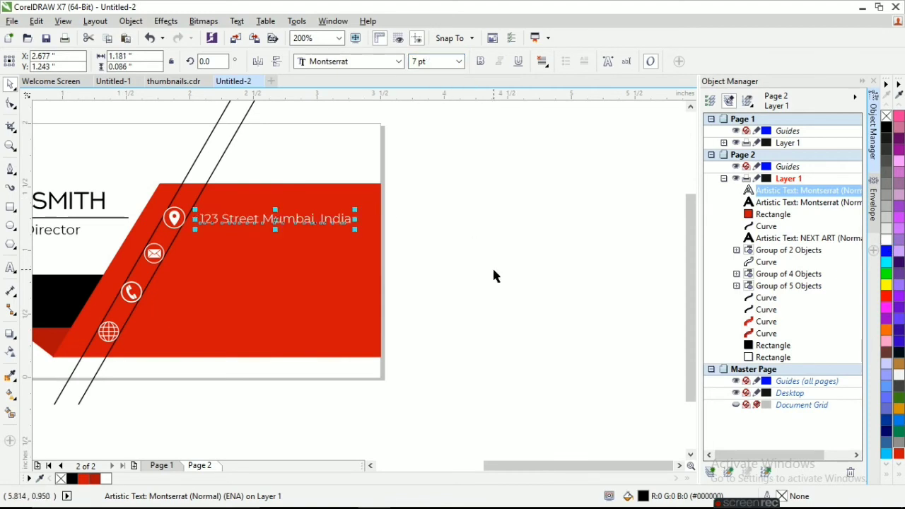
Align the address centers with the location pin icon using Align and Distribute
{"action": "left_click_drag", "start_coordinate": [410, 245], "coordinate": [151, 189]}
{"action": "left_click", "coordinate": [95, 20]}
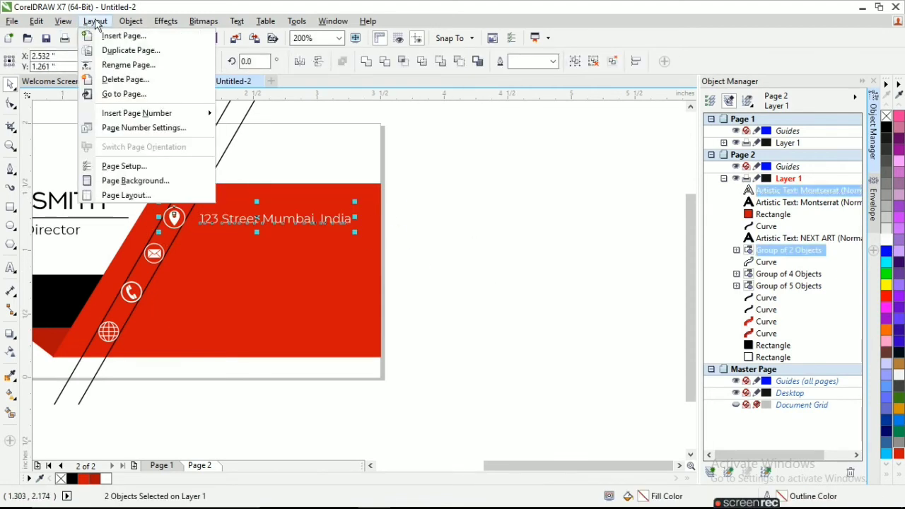
{"action": "mouse_move", "coordinate": [215, 177]}
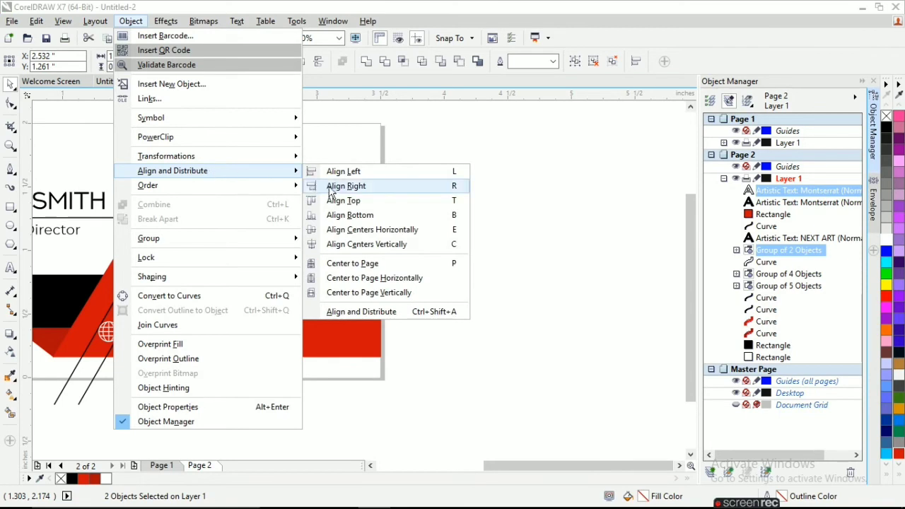
{"action": "left_click", "coordinate": [356, 229]}
{"action": "left_click", "coordinate": [413, 242]}
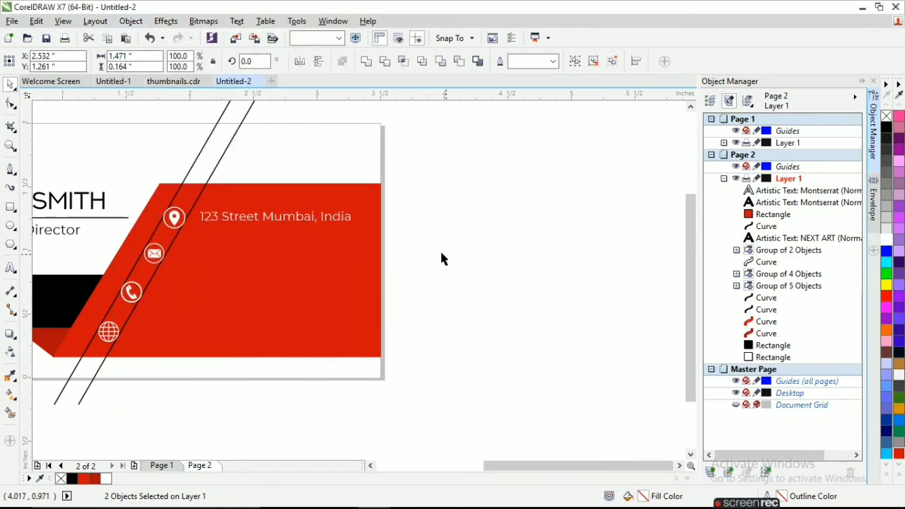
{"action": "scroll", "coordinate": [432, 253], "scroll_direction": "down", "scroll_amount": 2}
{"action": "scroll", "coordinate": [282, 256], "scroll_direction": "up", "scroll_amount": 2}
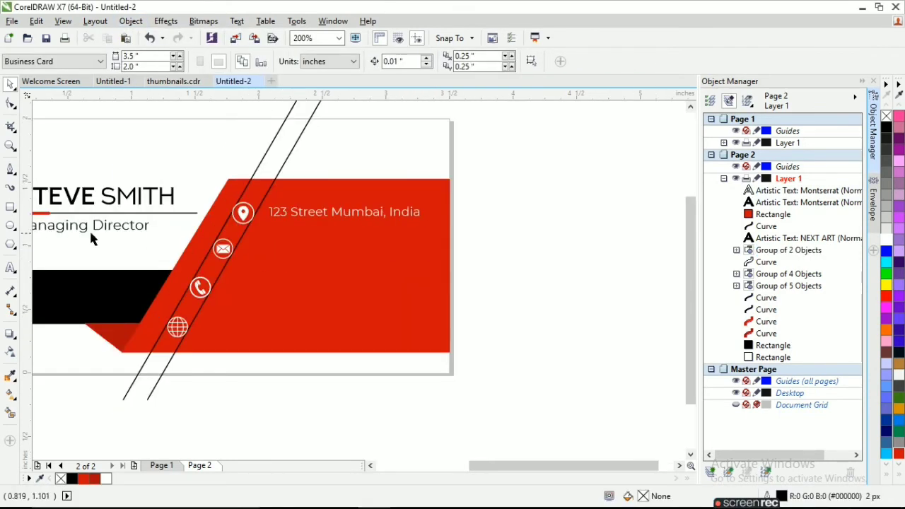
Type the e-mail address as a new text object beside the envelope icon
{"action": "key", "text": "F8"}
{"action": "left_click", "coordinate": [263, 259]}
{"action": "type", "text": "s"}
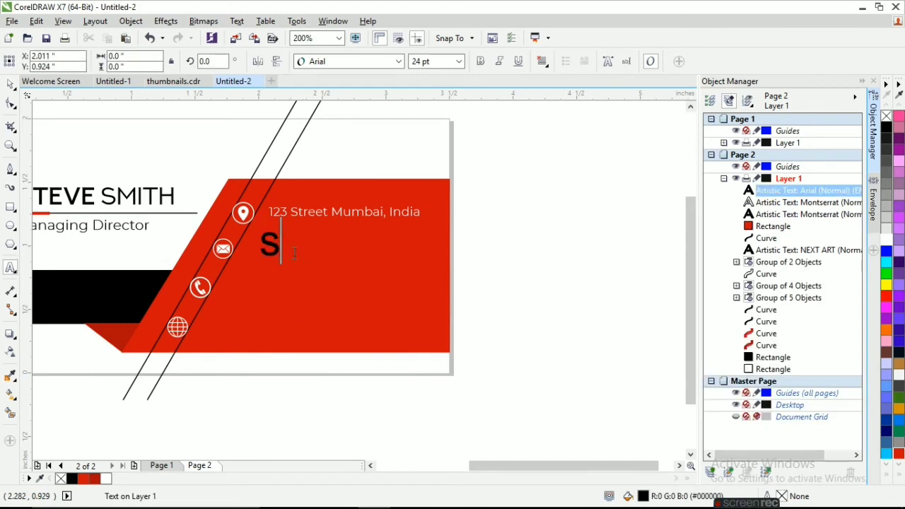
{"action": "type", "text": "tevesmith"}
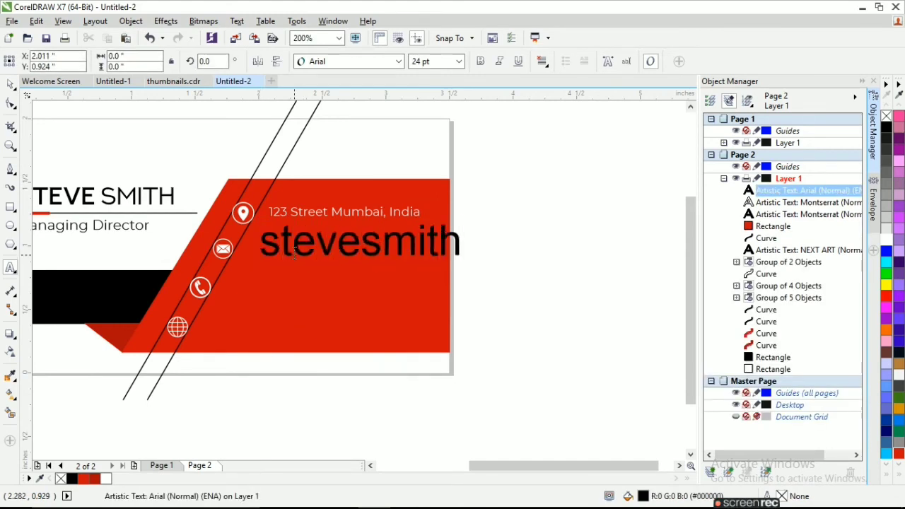
{"action": "type", "text": "@"}
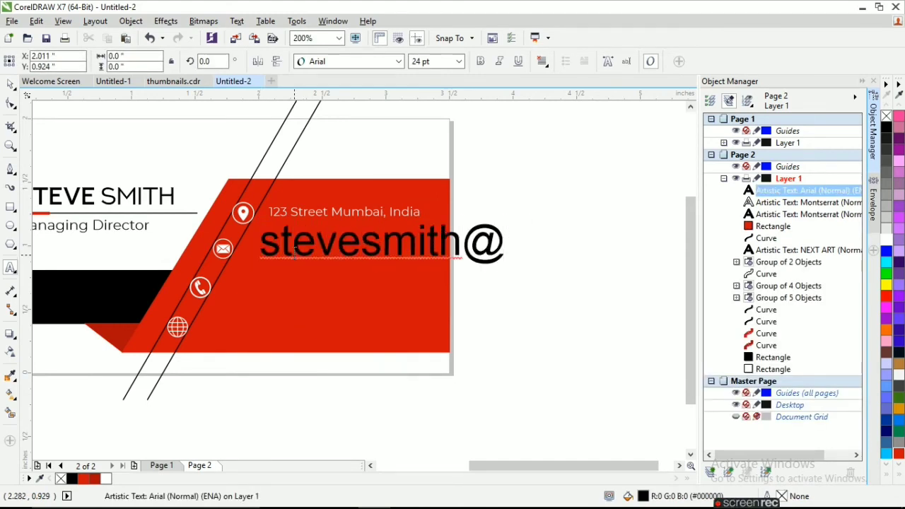
{"action": "type", "text": "123.com"}
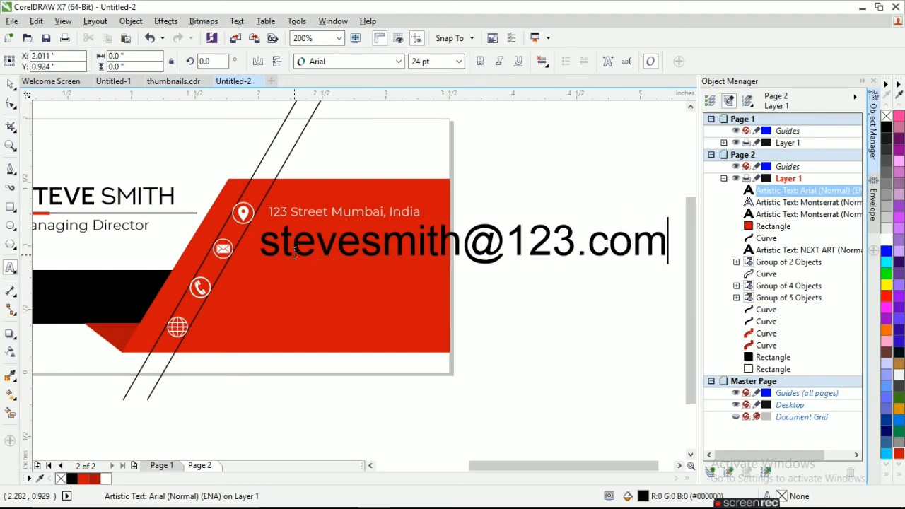
{"action": "left_click", "coordinate": [11, 84]}
Copy the address text's properties onto the e-mail, undoing a mistaken red fill
{"action": "left_click", "coordinate": [36, 22]}
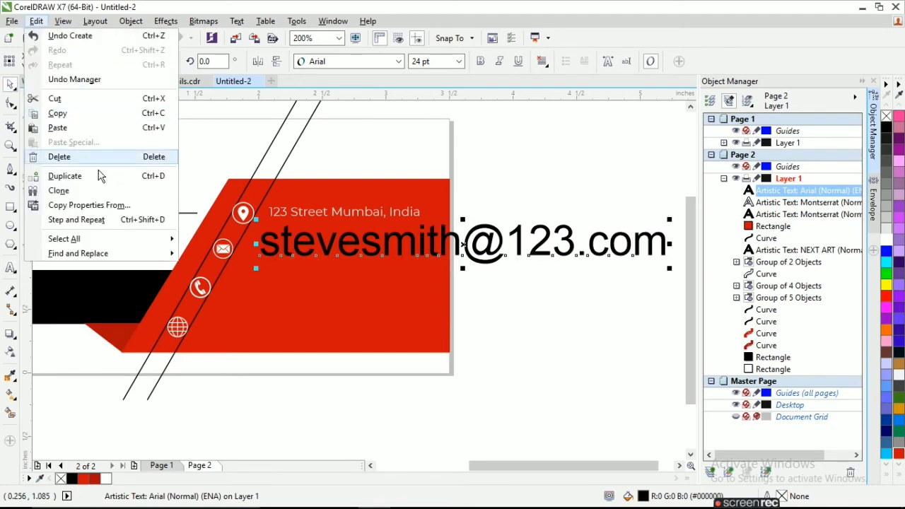
{"action": "left_click", "coordinate": [71, 205]}
{"action": "left_click", "coordinate": [467, 286]}
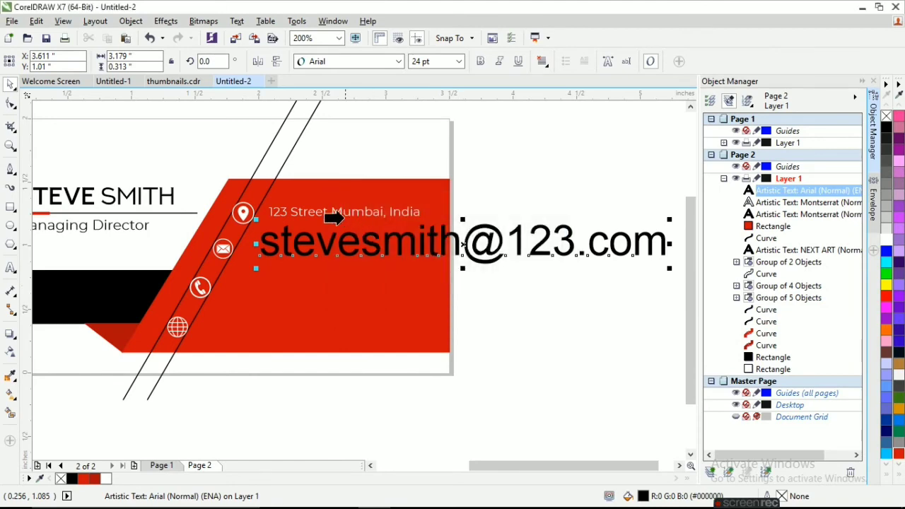
{"action": "left_click", "coordinate": [330, 213]}
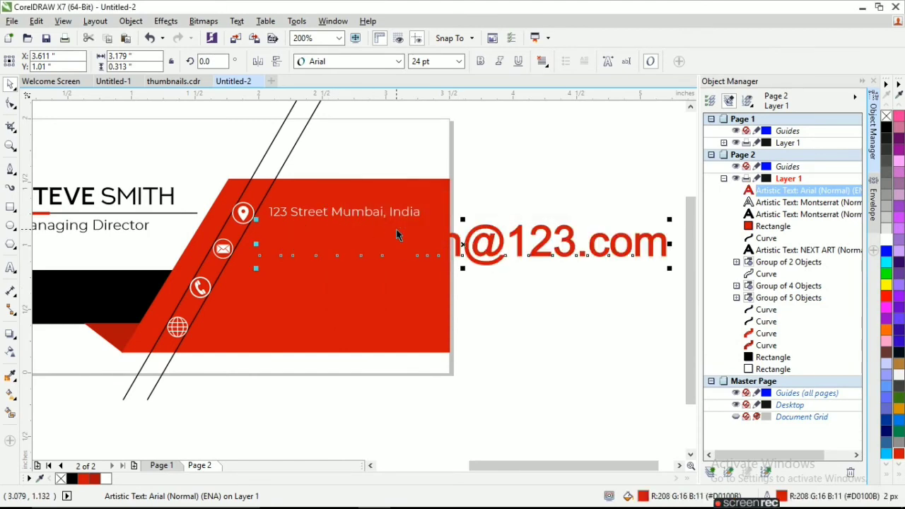
{"action": "key", "text": "ctrl+z"}
{"action": "left_click", "coordinate": [36, 21]}
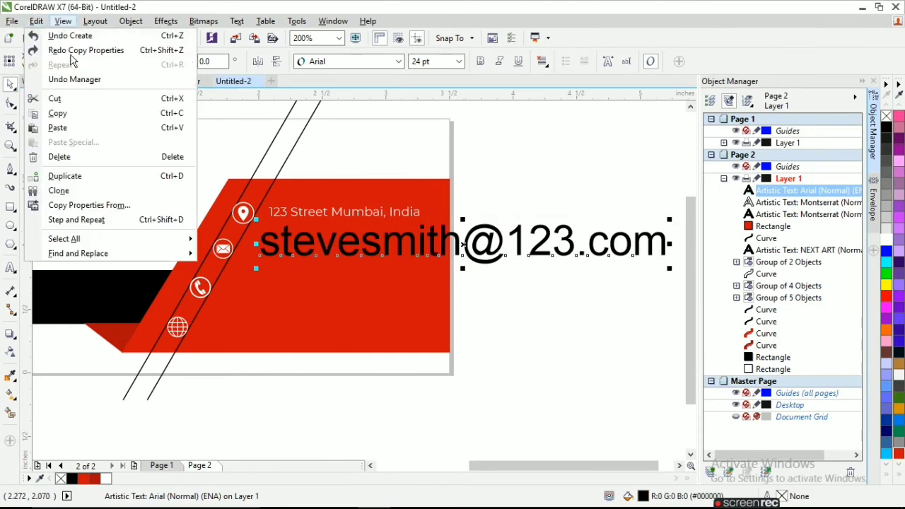
{"action": "left_click", "coordinate": [89, 205]}
{"action": "left_click", "coordinate": [466, 286]}
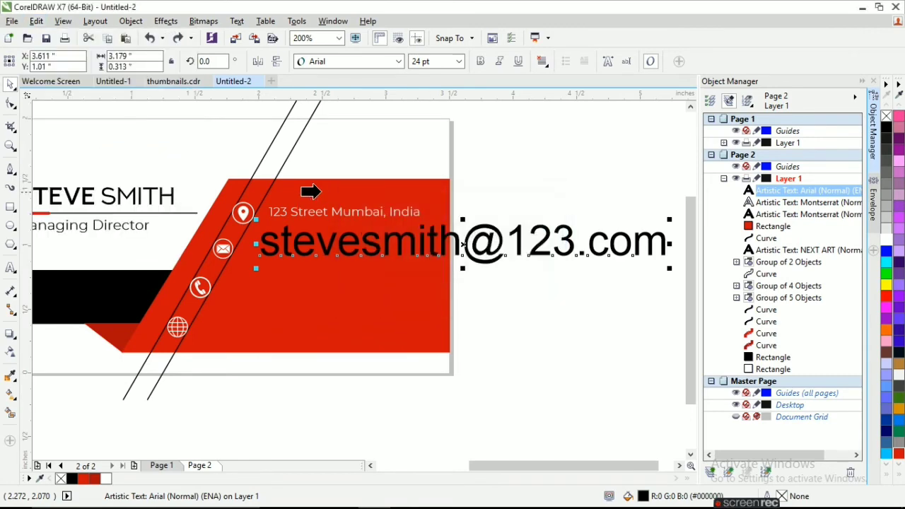
{"action": "left_click", "coordinate": [300, 212]}
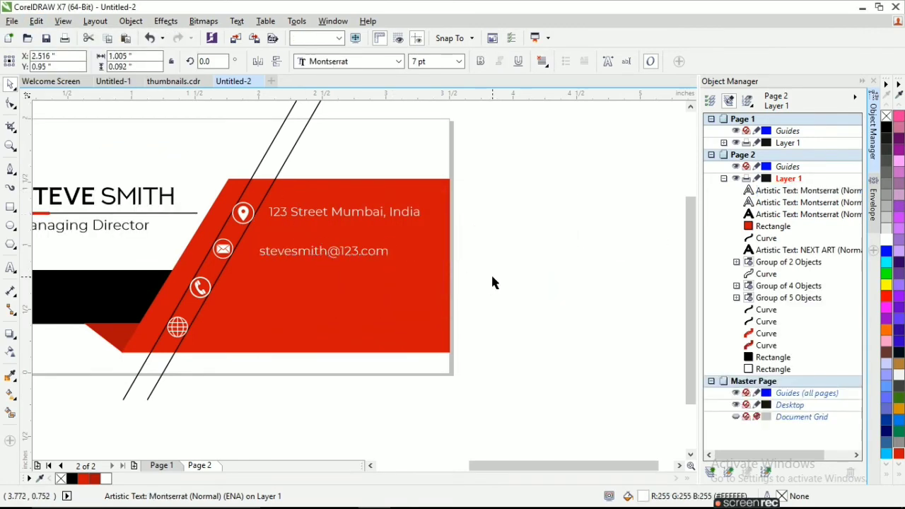
Align the e-mail text centers with its envelope icon
{"action": "left_click", "coordinate": [95, 23]}
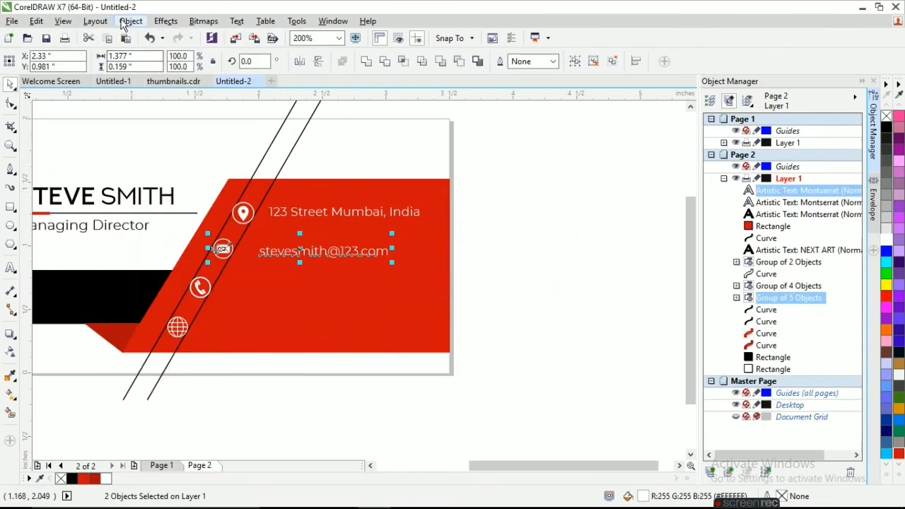
{"action": "left_click", "coordinate": [128, 22]}
{"action": "mouse_move", "coordinate": [187, 171]}
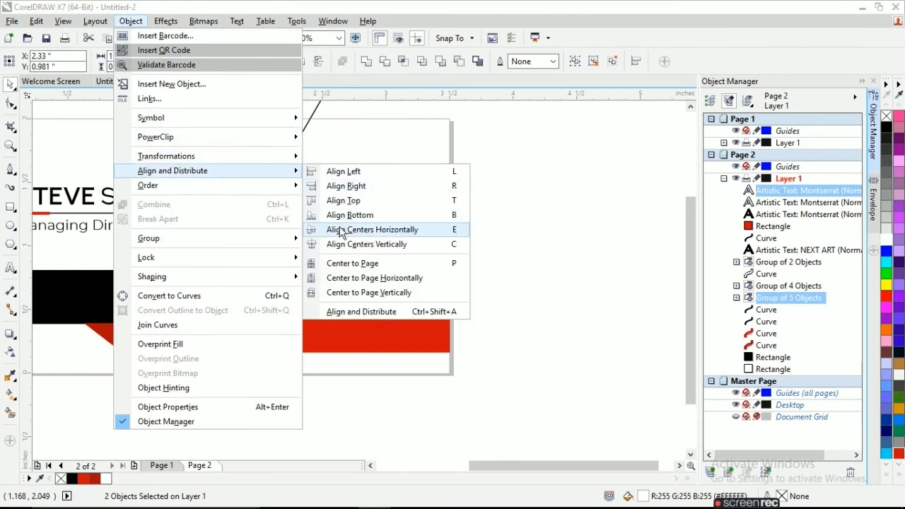
{"action": "left_click", "coordinate": [342, 230]}
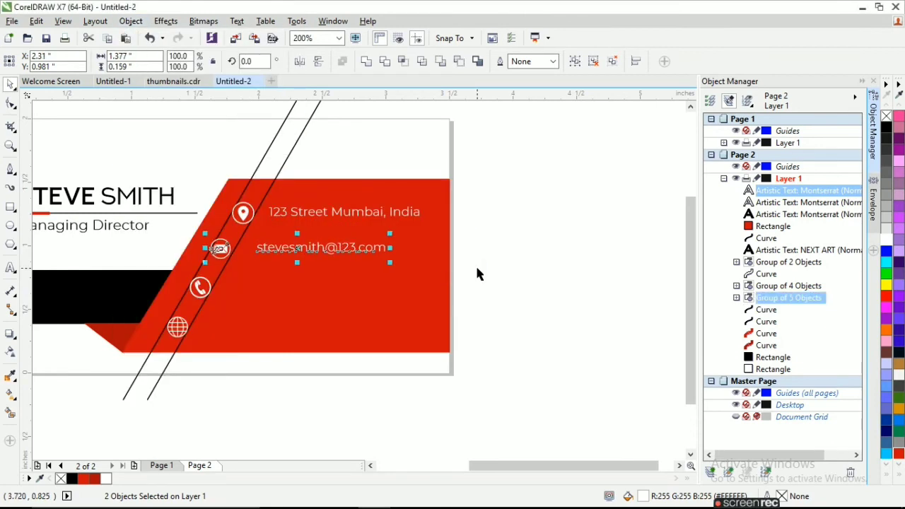
{"action": "left_click", "coordinate": [483, 264]}
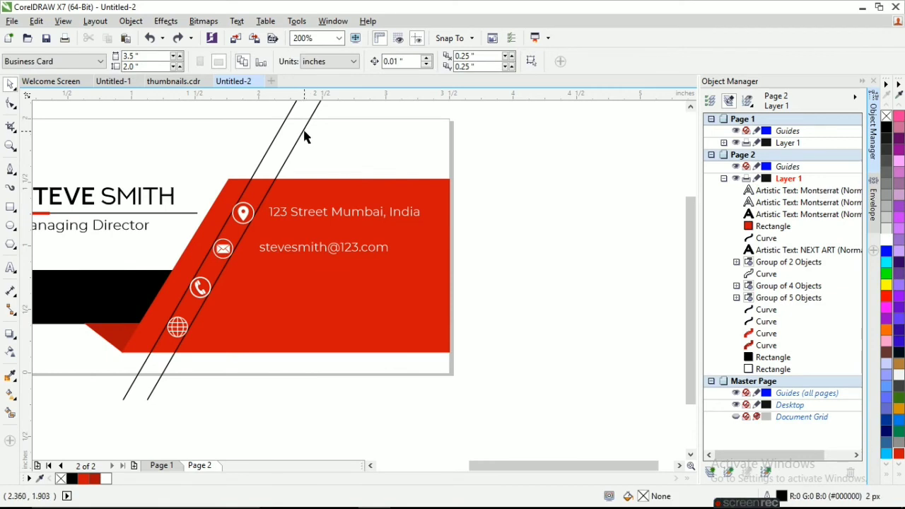
Nudge the right diagonal line two steps right and the e-mail text slightly left
{"action": "left_click", "coordinate": [318, 104]}
{"action": "key", "text": "Right"}
{"action": "key", "text": "Right"}
{"action": "key", "text": "Right"}
{"action": "key", "text": "Right"}
{"action": "key", "text": "Right"}
{"action": "key", "text": "Right"}
{"action": "key", "text": "Right"}
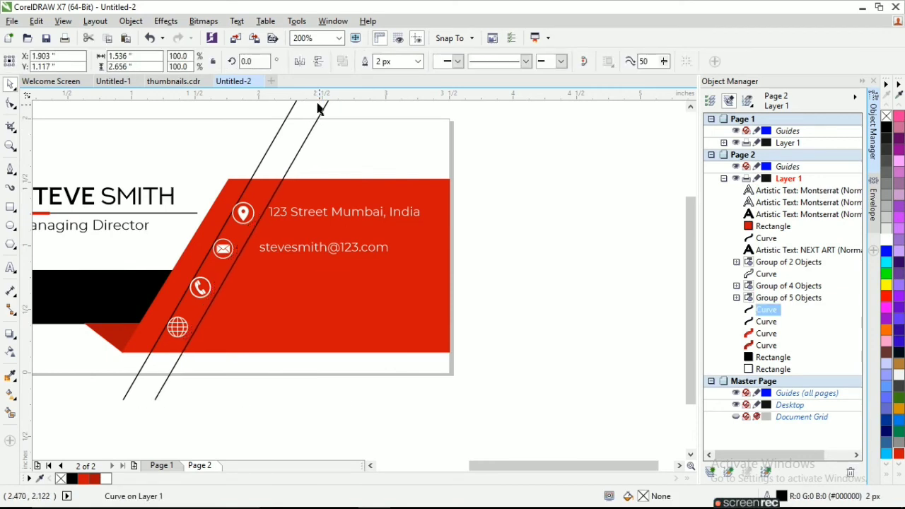
{"action": "key", "text": "Right"}
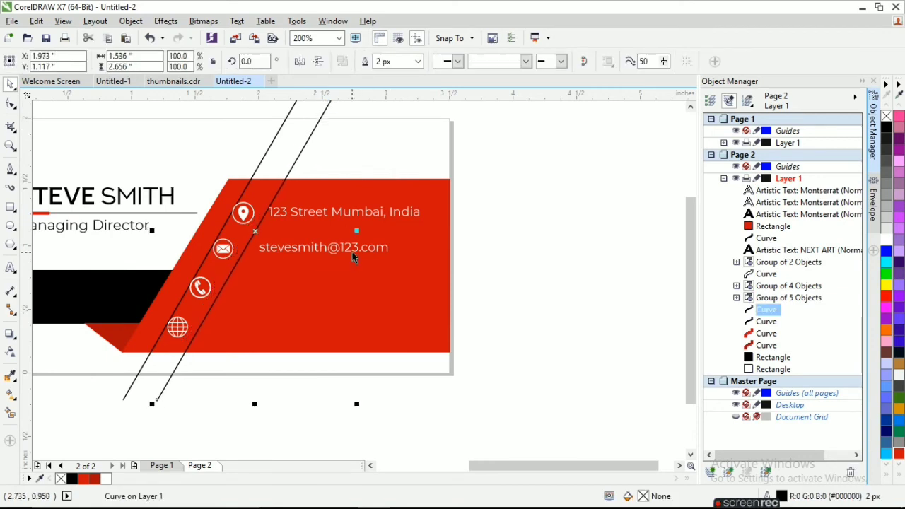
{"action": "left_click", "coordinate": [352, 249]}
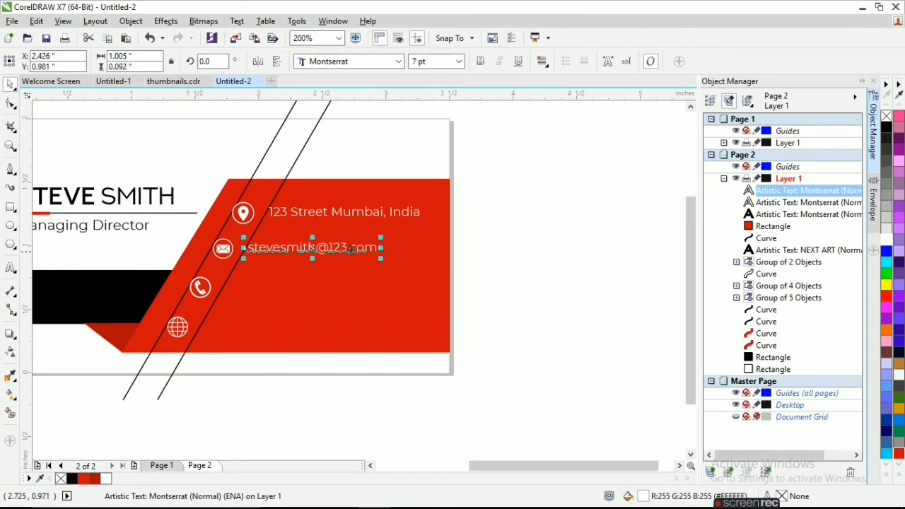
{"action": "key", "text": "Left"}
{"action": "key", "text": "Left"}
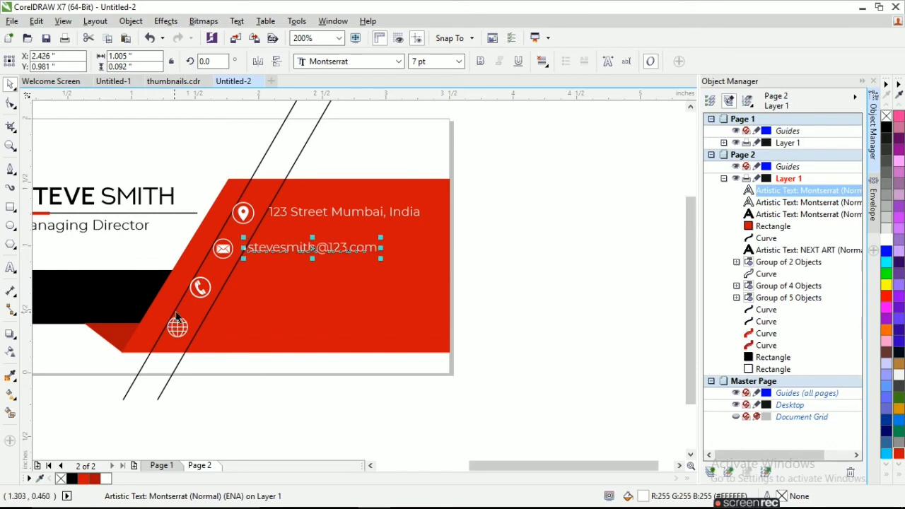
{"action": "left_click", "coordinate": [10, 268]}
{"action": "left_click", "coordinate": [517, 311]}
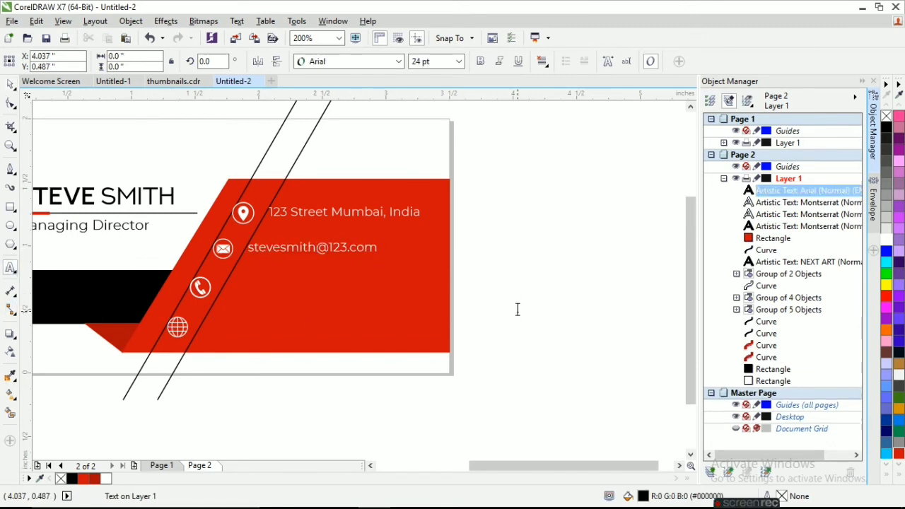
Type the two phone numbers, copy the e-mail text's style, and place them beside the phone icon
{"action": "type", "text": "9876543"}
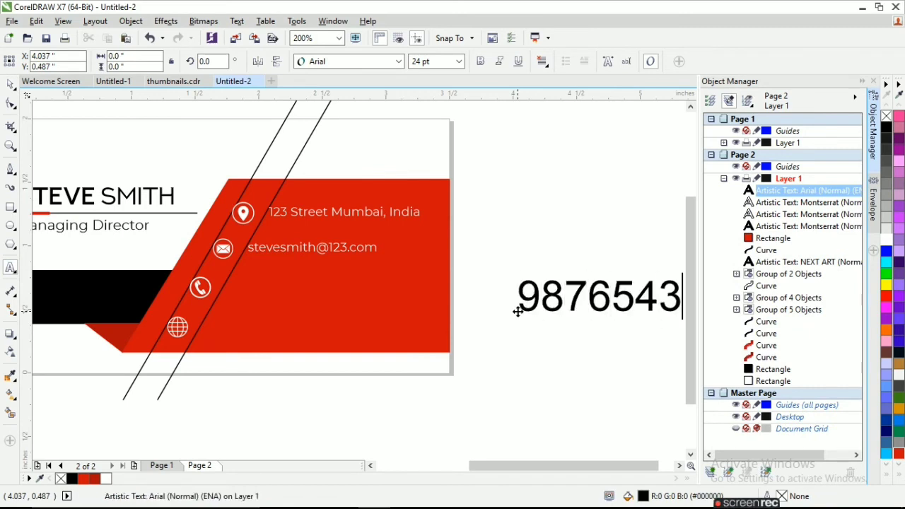
{"action": "type", "text": "210, 0123456789"}
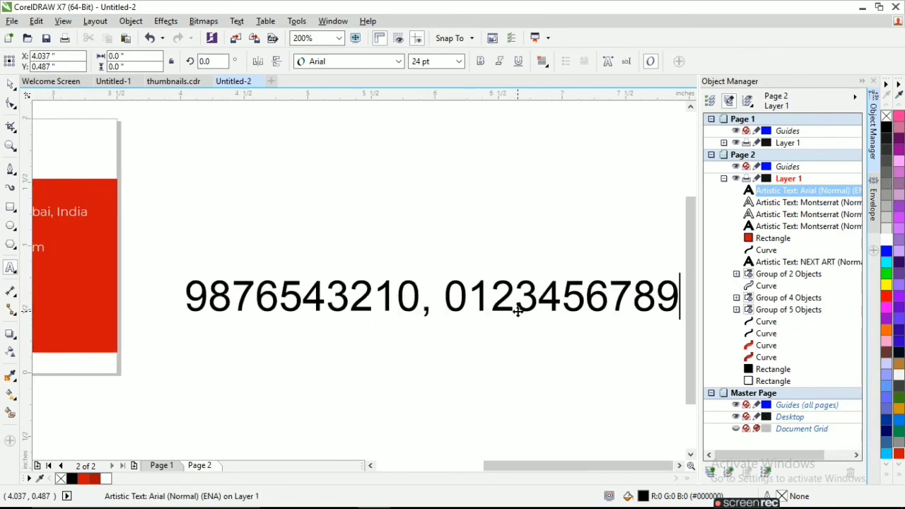
{"action": "scroll", "coordinate": [517, 311], "scroll_direction": "down", "scroll_amount": 2}
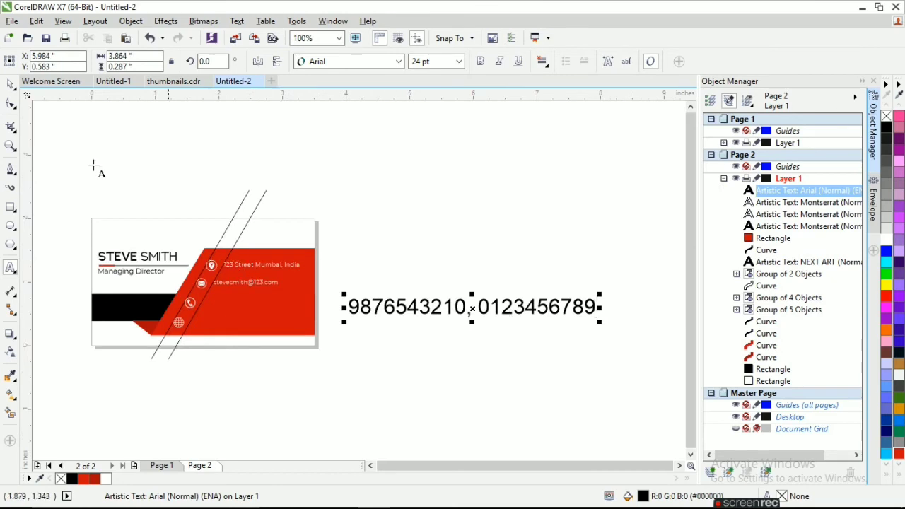
{"action": "left_click", "coordinate": [36, 20]}
{"action": "left_click", "coordinate": [79, 204]}
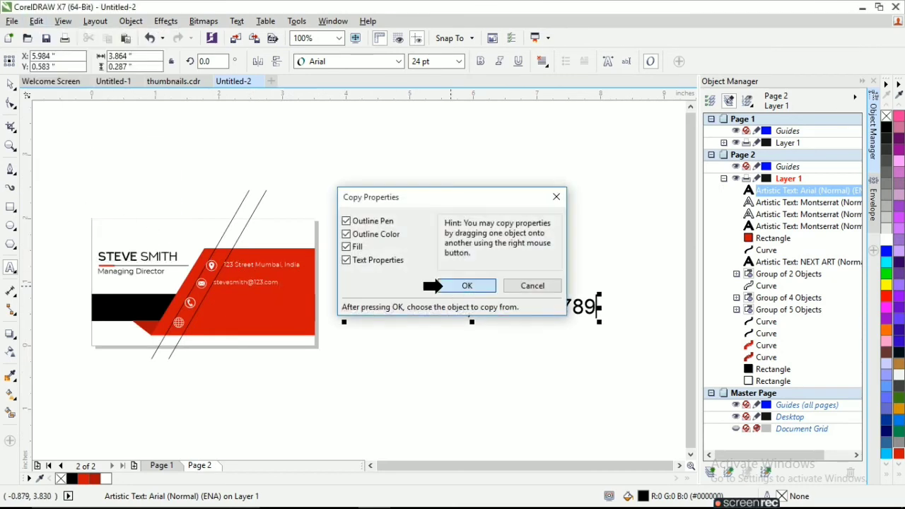
{"action": "left_click", "coordinate": [441, 286]}
{"action": "left_click", "coordinate": [263, 282]}
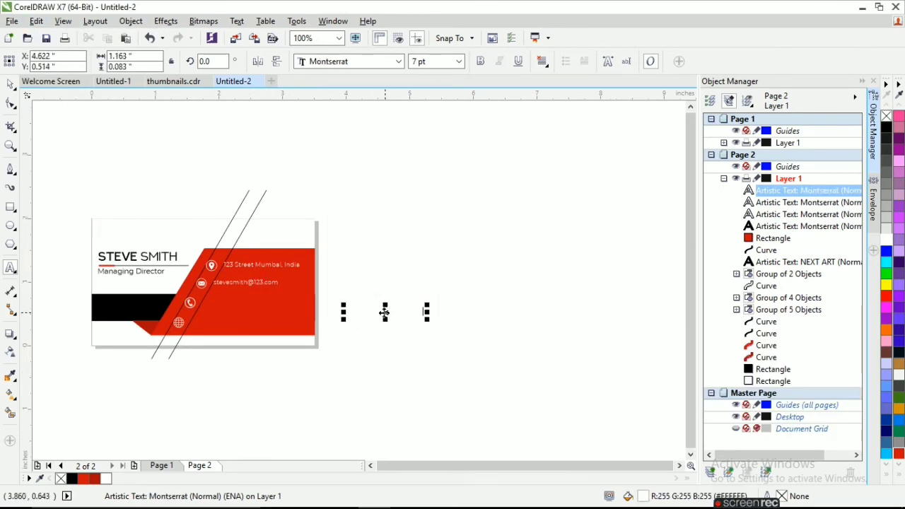
{"action": "left_click_drag", "start_coordinate": [385, 312], "coordinate": [258, 306]}
{"action": "scroll", "coordinate": [238, 303], "scroll_direction": "up", "scroll_amount": 4}
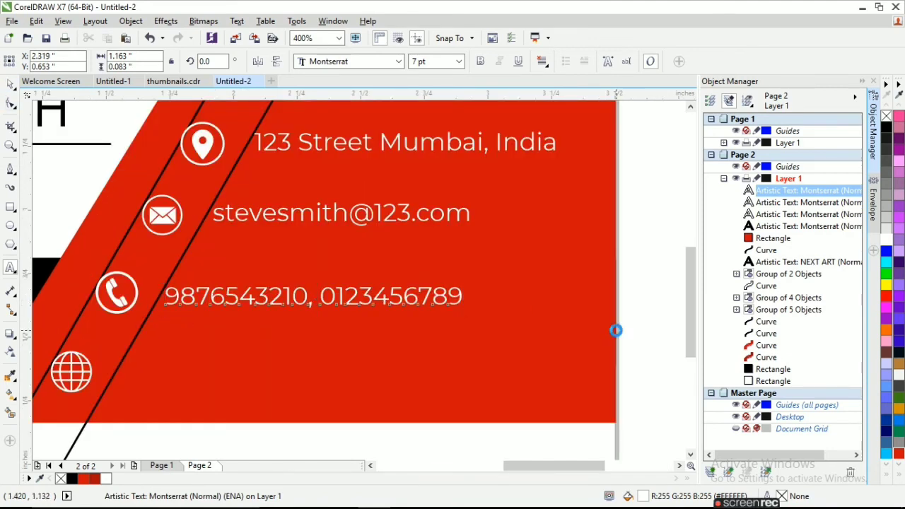
{"action": "left_click", "coordinate": [106, 286], "text": "shift"}
{"action": "left_click", "coordinate": [131, 21]}
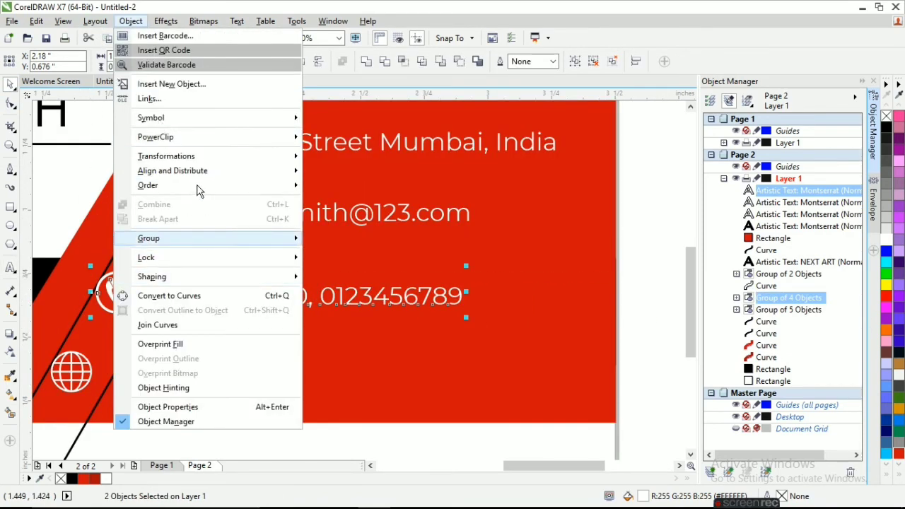
Center-align the phone numbers with the phone icon
{"action": "mouse_move", "coordinate": [190, 161]}
{"action": "left_click", "coordinate": [384, 228]}
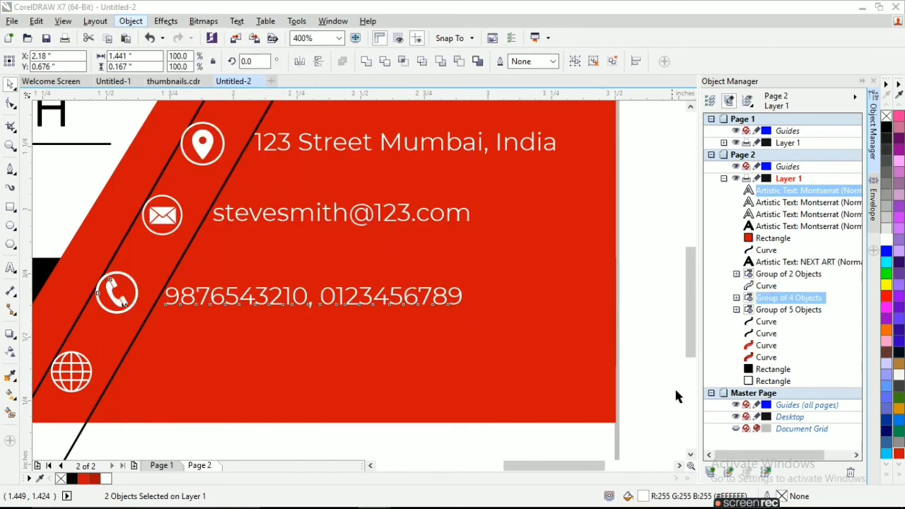
{"action": "scroll", "coordinate": [183, 299], "scroll_direction": "down", "scroll_amount": 1}
{"action": "left_click", "coordinate": [212, 394]}
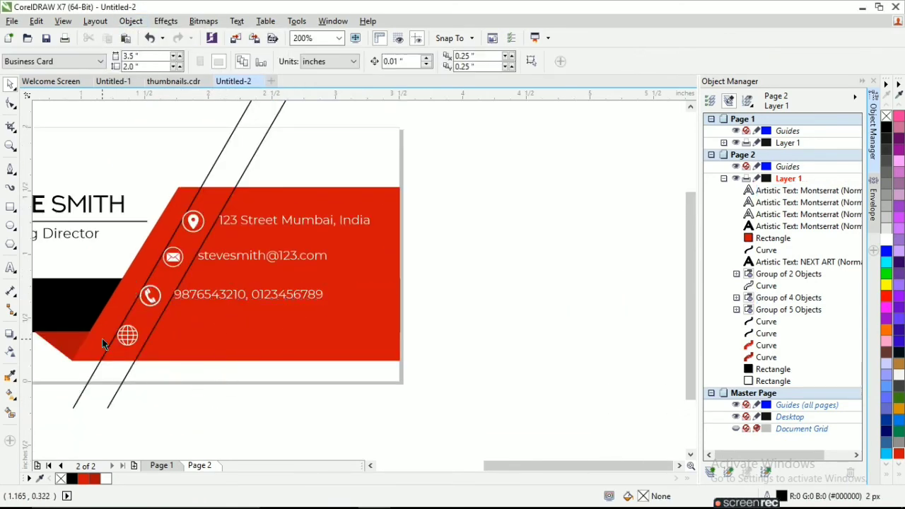
Type 'logocompany.com' and copy the phone-number text's properties onto it
{"action": "left_click", "coordinate": [11, 268]}
{"action": "left_click", "coordinate": [302, 401]}
{"action": "type", "text": "log"}
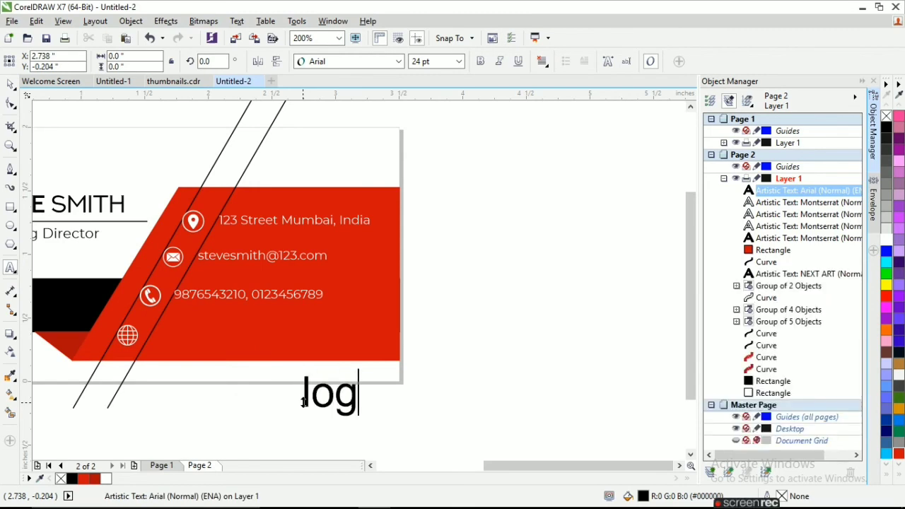
{"action": "type", "text": "ocompany"}
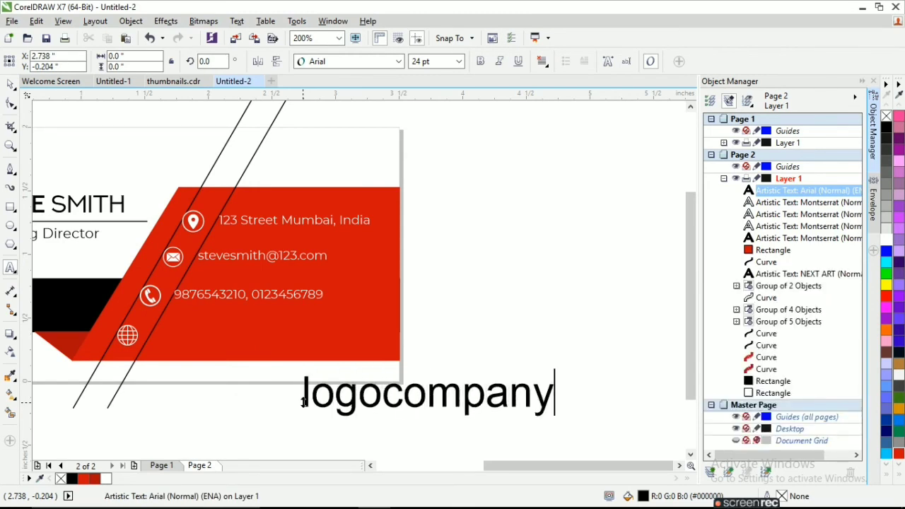
{"action": "type", "text": ".com"}
{"action": "key", "text": "ctrl+space"}
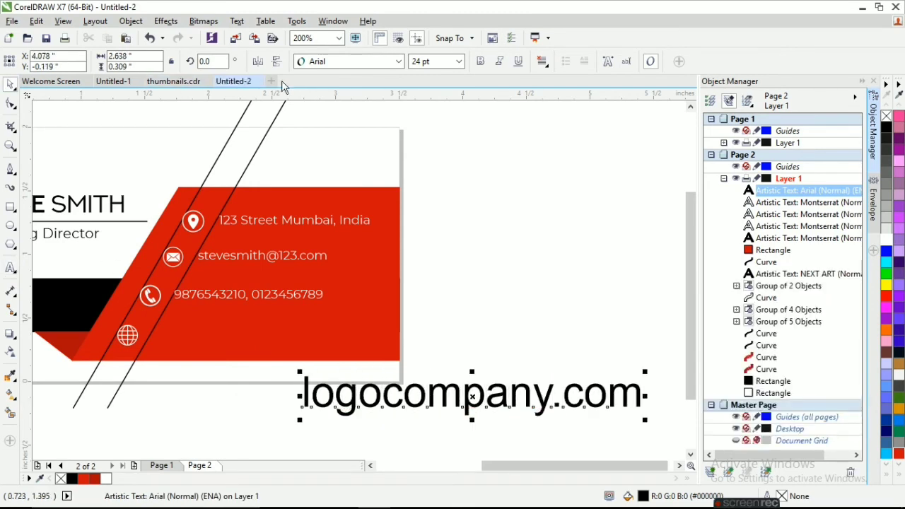
{"action": "scroll", "coordinate": [286, 307], "scroll_direction": "up", "scroll_amount": 1}
{"action": "left_click", "coordinate": [36, 21]}
{"action": "left_click", "coordinate": [99, 204]}
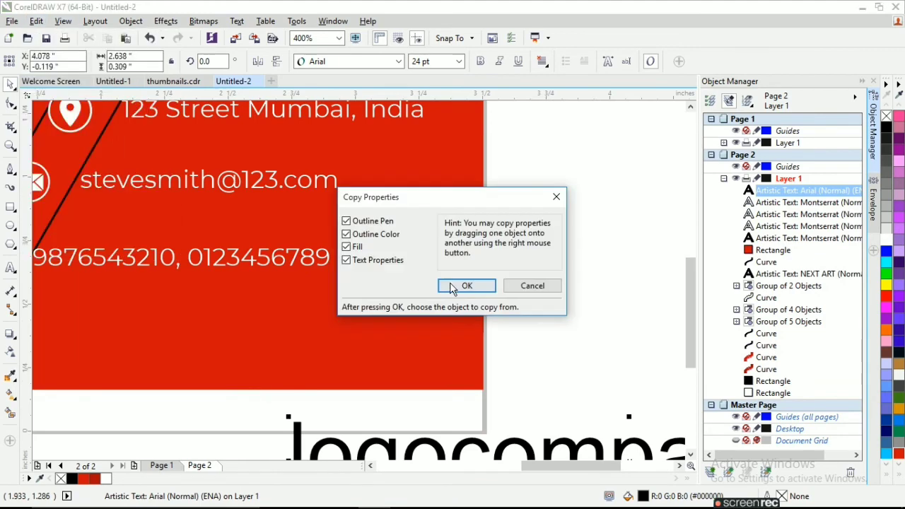
{"action": "left_click", "coordinate": [459, 286]}
{"action": "left_click", "coordinate": [277, 264]}
Select the globe icon with logocompany.com and align their centers
{"action": "scroll", "coordinate": [276, 264], "scroll_direction": "down", "scroll_amount": 2}
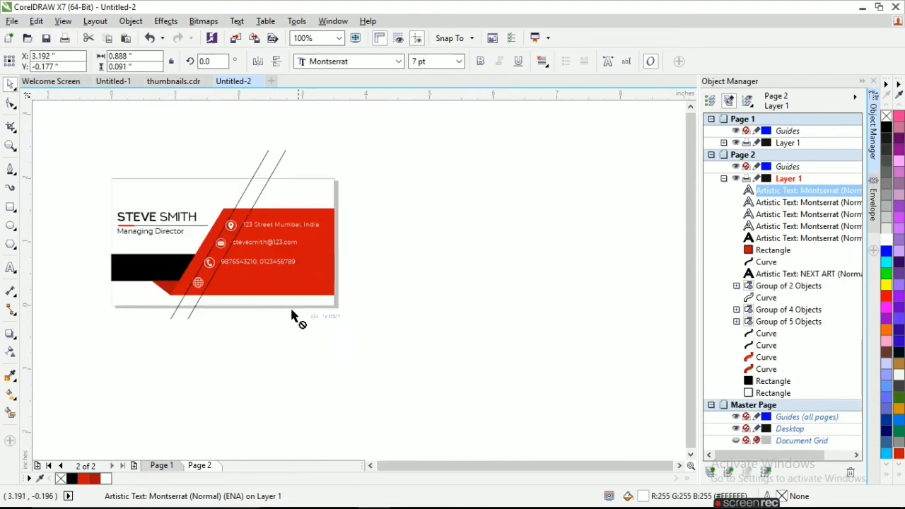
{"action": "scroll", "coordinate": [237, 285], "scroll_direction": "up", "scroll_amount": 3}
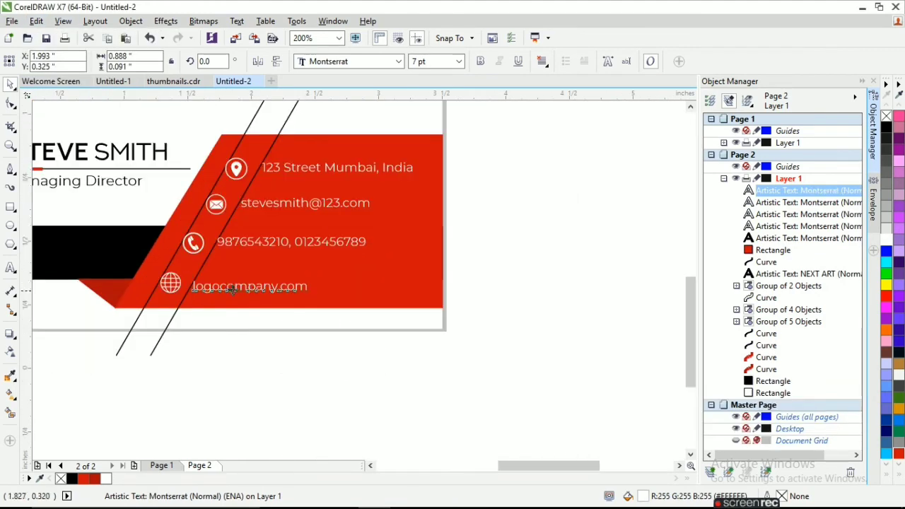
{"action": "scroll", "coordinate": [436, 338], "scroll_direction": "down", "scroll_amount": 2}
{"action": "left_click", "coordinate": [566, 323]}
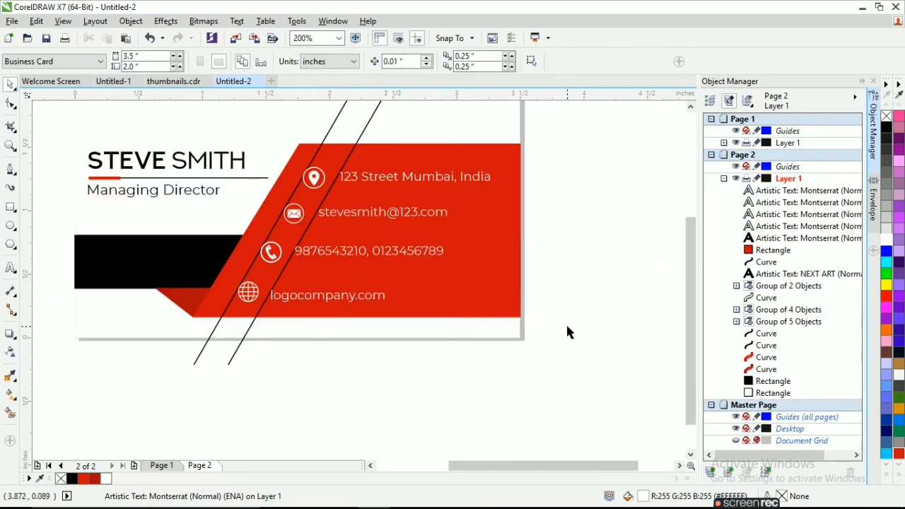
{"action": "left_click_drag", "start_coordinate": [566, 324], "coordinate": [189, 267]}
{"action": "left_click", "coordinate": [37, 22]}
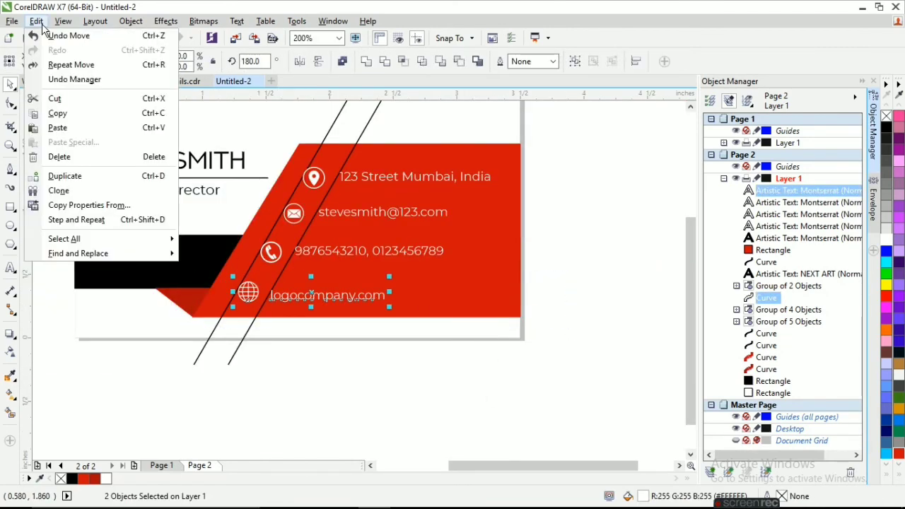
{"action": "mouse_move", "coordinate": [130, 21]}
{"action": "mouse_move", "coordinate": [176, 170]}
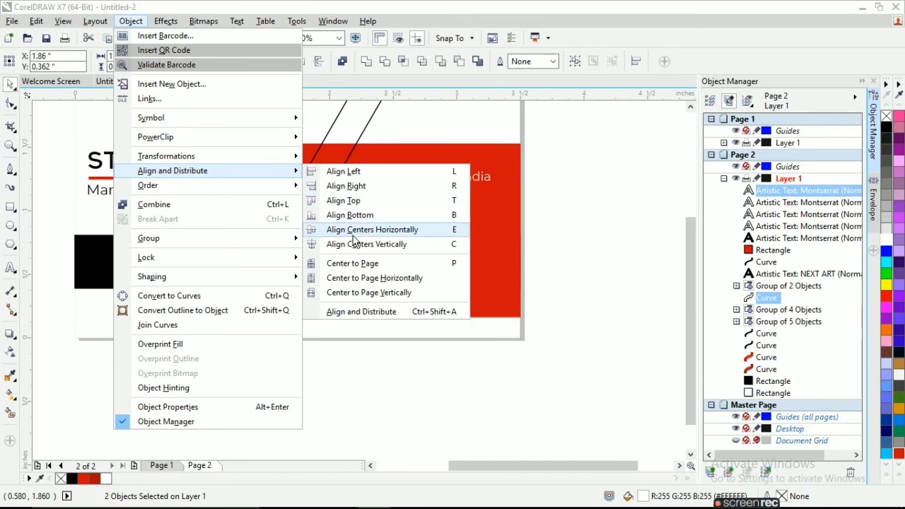
{"action": "left_click", "coordinate": [382, 232]}
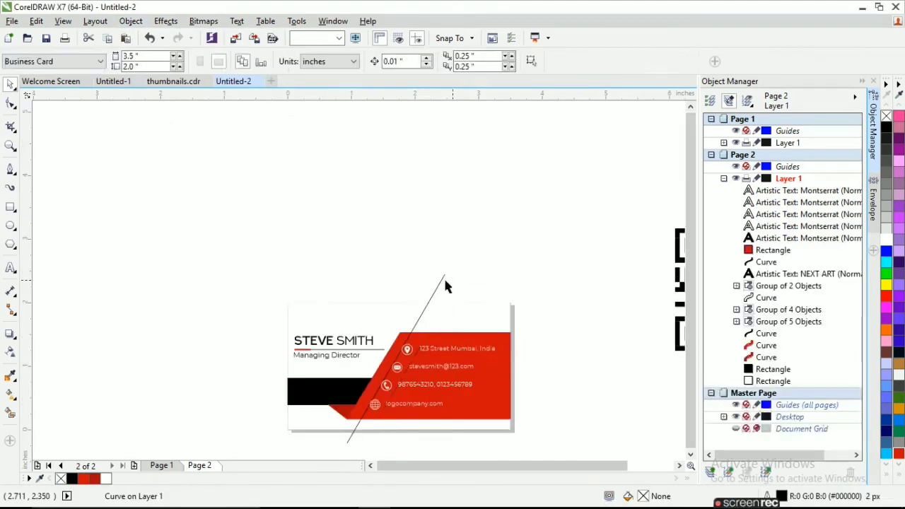
Delete the remaining diagonal line and scale the contact block down to about 94%
{"action": "left_click", "coordinate": [444, 277]}
{"action": "key", "text": "Delete"}
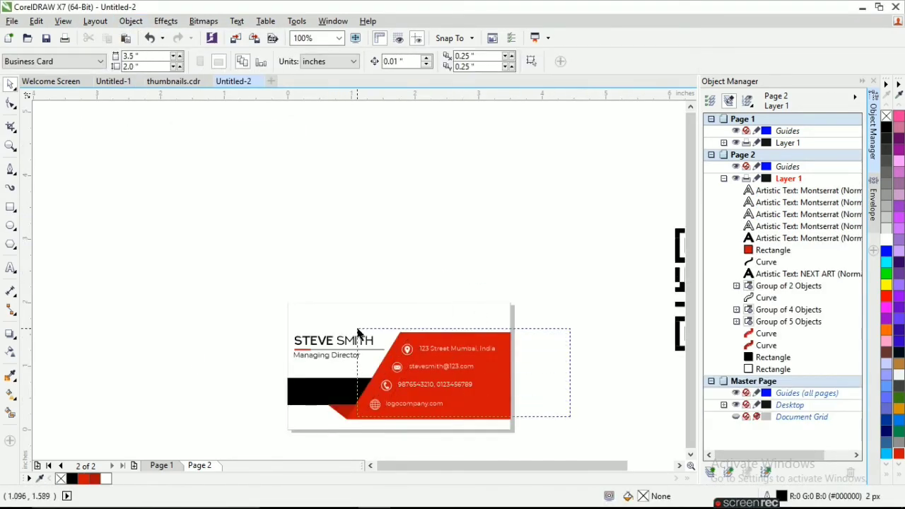
{"action": "left_click_drag", "start_coordinate": [357, 329], "coordinate": [357, 329]}
{"action": "left_click_drag", "start_coordinate": [497, 340], "coordinate": [489, 346]}
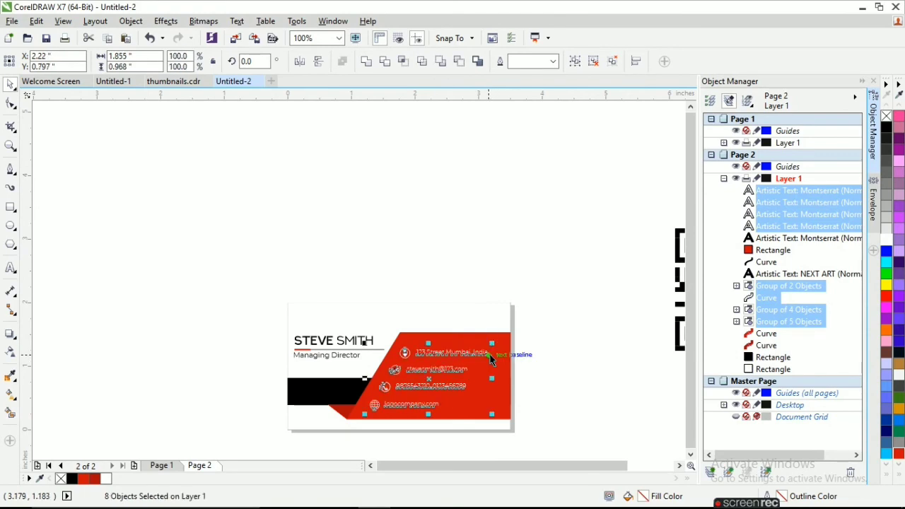
{"action": "key", "text": "Up"}
{"action": "key", "text": "Up"}
{"action": "key", "text": "Down"}
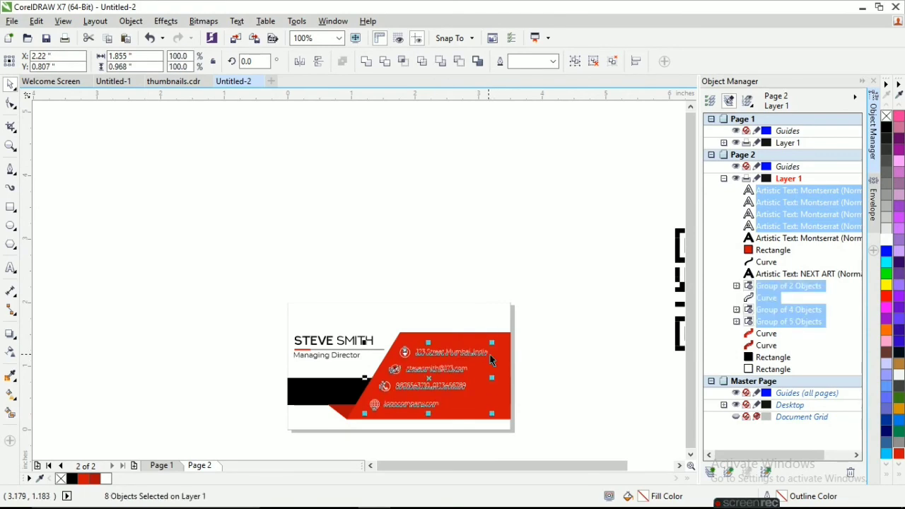
Trace the QR bitmap with Outline Trace > Detailed Logo and delete the original bitmap
{"action": "scroll", "coordinate": [367, 287], "scroll_direction": "down", "scroll_amount": 1}
{"action": "left_click_drag", "start_coordinate": [523, 261], "coordinate": [422, 181]}
{"action": "left_click", "coordinate": [451, 61]}
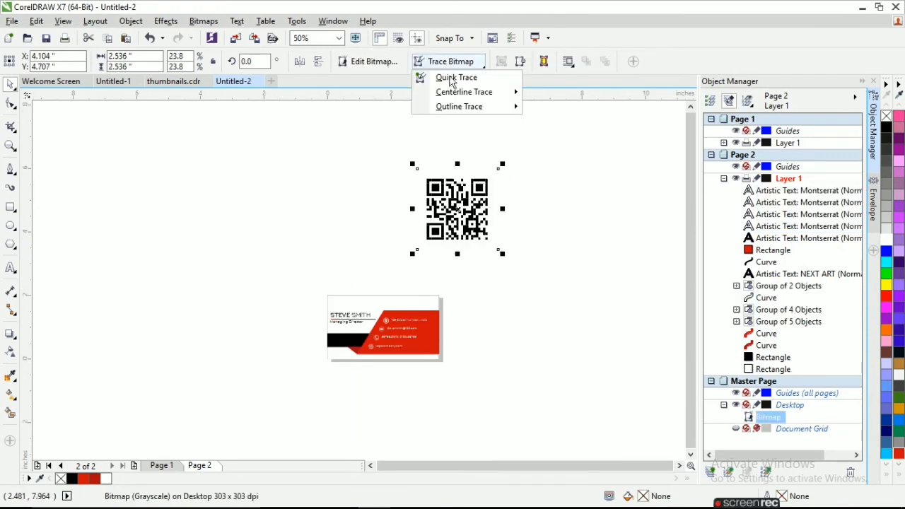
{"action": "mouse_move", "coordinate": [474, 110]}
{"action": "left_click", "coordinate": [569, 135]}
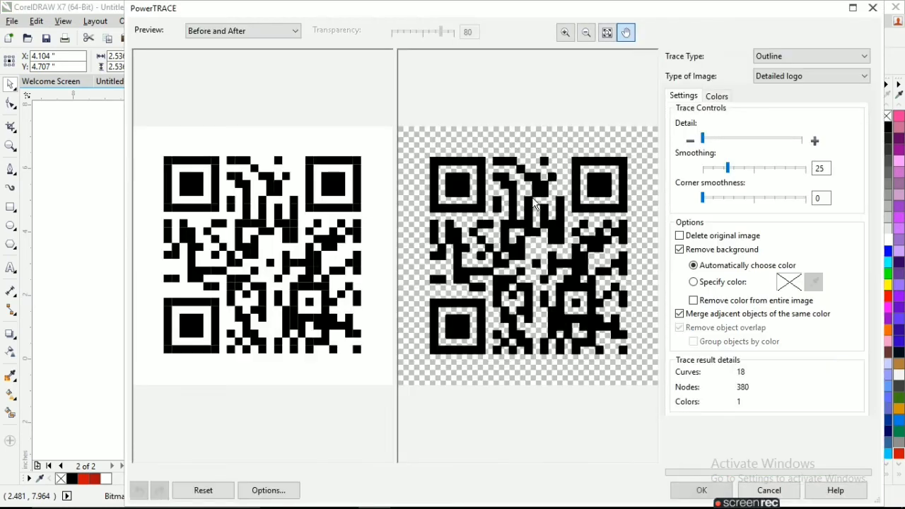
{"action": "left_click", "coordinate": [701, 490]}
{"action": "left_click_drag", "start_coordinate": [460, 207], "coordinate": [555, 307]}
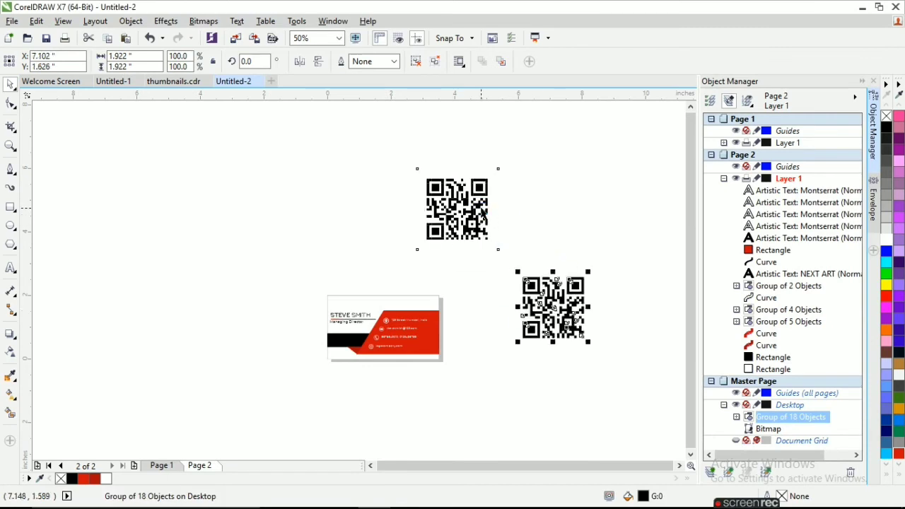
{"action": "left_click", "coordinate": [479, 208]}
{"action": "key", "text": "Delete"}
Shrink the traced QR code to 15.5% at the card back's top-right corner
{"action": "left_click", "coordinate": [578, 286]}
{"action": "left_click_drag", "start_coordinate": [590, 274], "coordinate": [319, 280]}
{"action": "scroll", "coordinate": [532, 328], "scroll_direction": "up", "scroll_amount": 1}
{"action": "scroll", "coordinate": [331, 277], "scroll_direction": "up", "scroll_amount": 1}
{"action": "left_click_drag", "start_coordinate": [353, 252], "coordinate": [318, 286]}
{"action": "scroll", "coordinate": [297, 315], "scroll_direction": "down", "scroll_amount": 2}
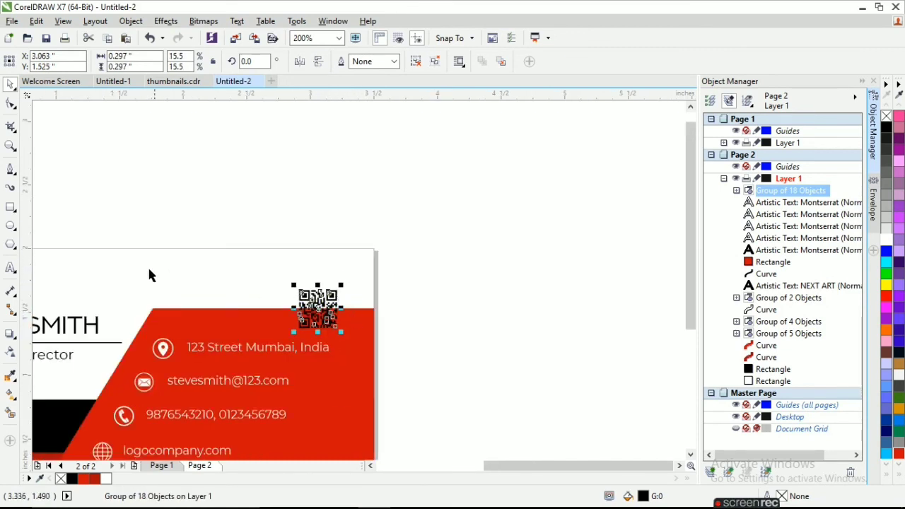
Draw a rectangle around the QR code and trim its sides to fit
{"action": "left_click", "coordinate": [11, 206]}
{"action": "left_click_drag", "start_coordinate": [283, 278], "coordinate": [352, 341]}
{"action": "scroll", "coordinate": [352, 325], "scroll_direction": "up", "scroll_amount": 2}
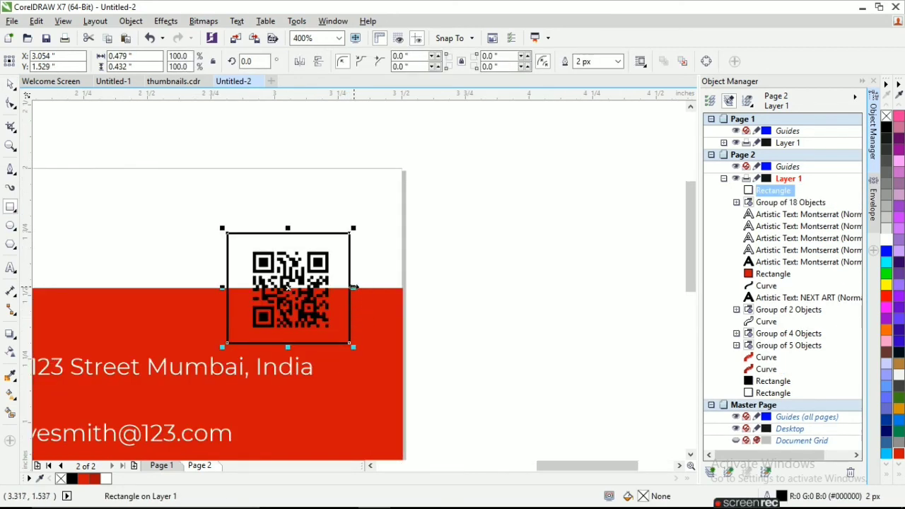
{"action": "left_click_drag", "start_coordinate": [354, 287], "coordinate": [337, 287]}
{"action": "left_click_drag", "start_coordinate": [222, 287], "coordinate": [242, 291]}
{"action": "left_click_drag", "start_coordinate": [289, 229], "coordinate": [290, 237]}
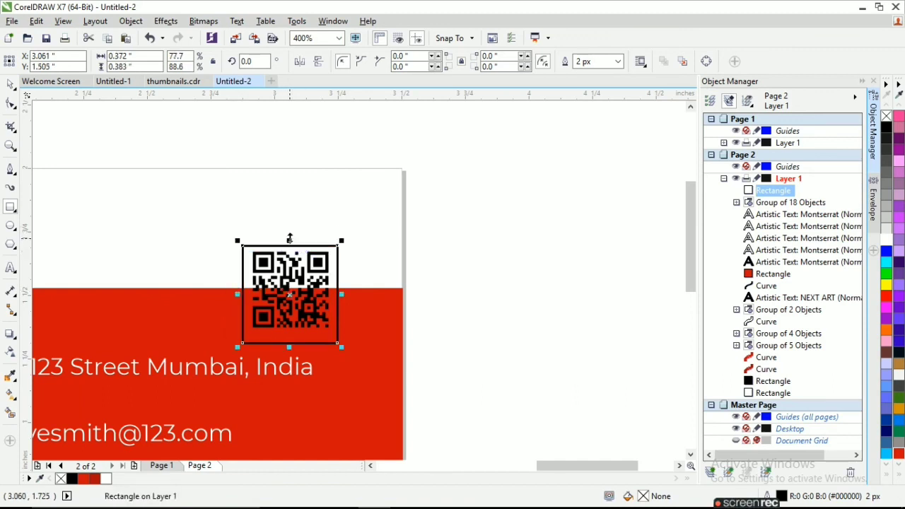
{"action": "key", "text": "Up"}
{"action": "key", "text": "Up"}
{"action": "key", "text": "Up"}
{"action": "key", "text": "Down"}
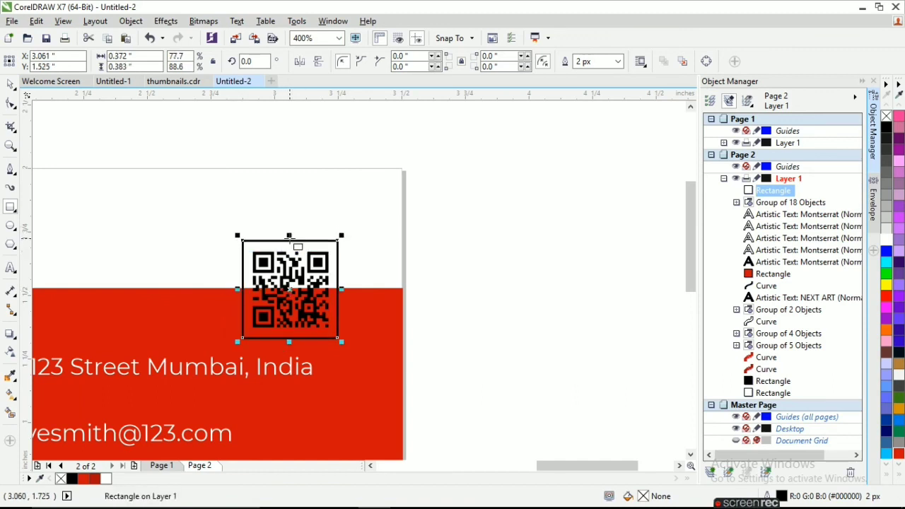
Fill the square white, remove its outline, and send it back one behind the QR
{"action": "left_click", "coordinate": [887, 244]}
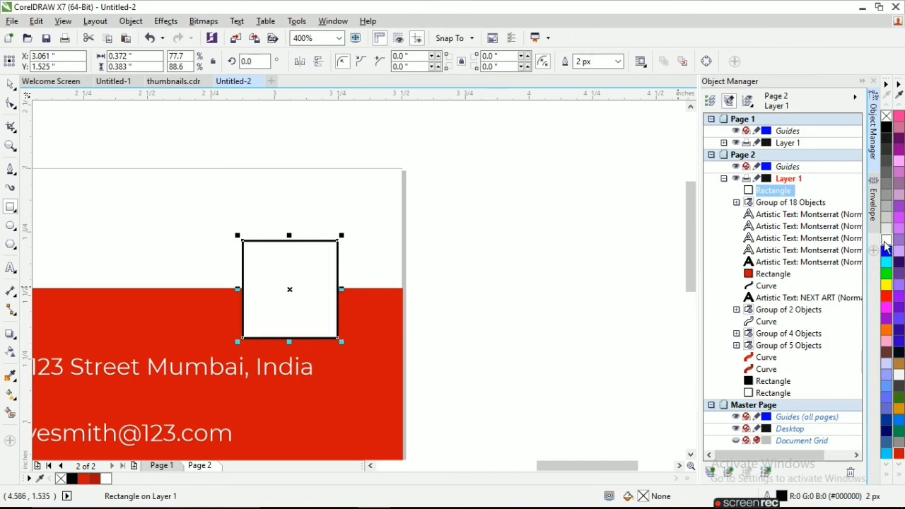
{"action": "right_click", "coordinate": [888, 117]}
{"action": "key", "text": "ctrl+Page_Down"}
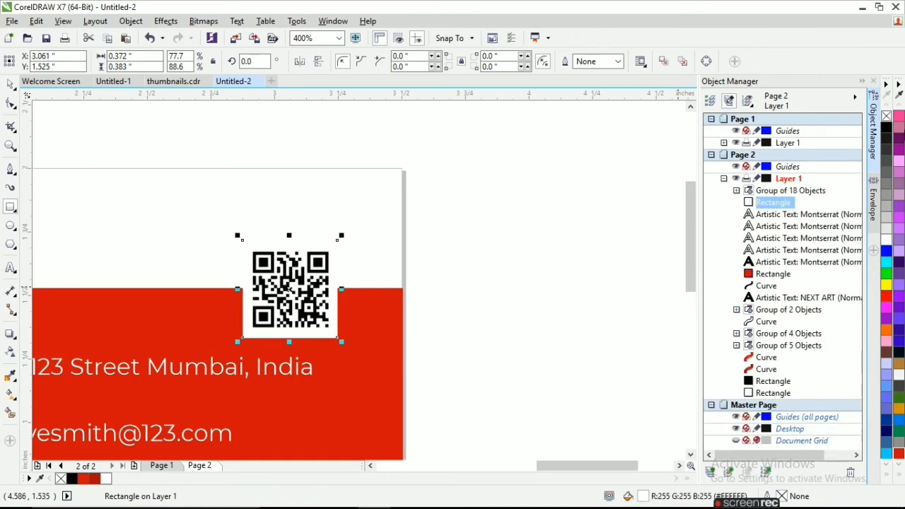
{"action": "scroll", "coordinate": [308, 284], "scroll_direction": "down", "scroll_amount": 1}
{"action": "scroll", "coordinate": [360, 291], "scroll_direction": "down", "scroll_amount": 1}
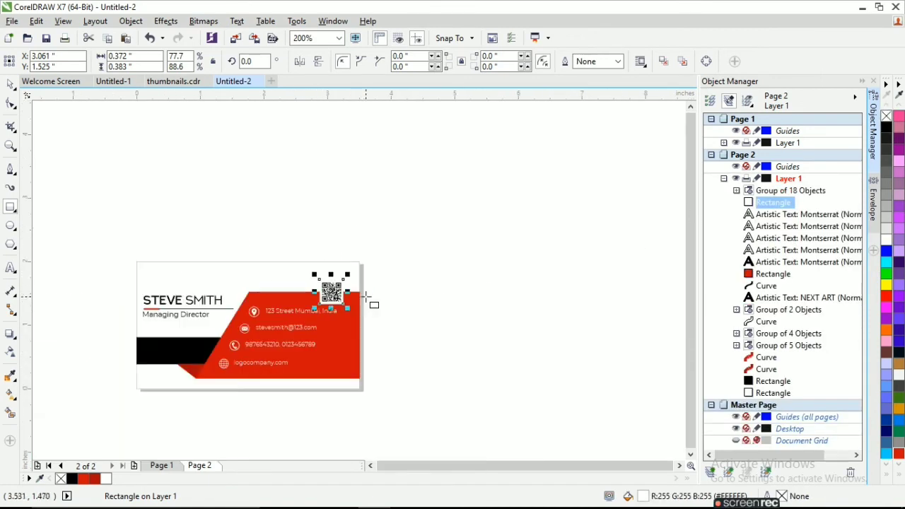
{"action": "left_click", "coordinate": [11, 85]}
{"action": "left_click", "coordinate": [386, 286]}
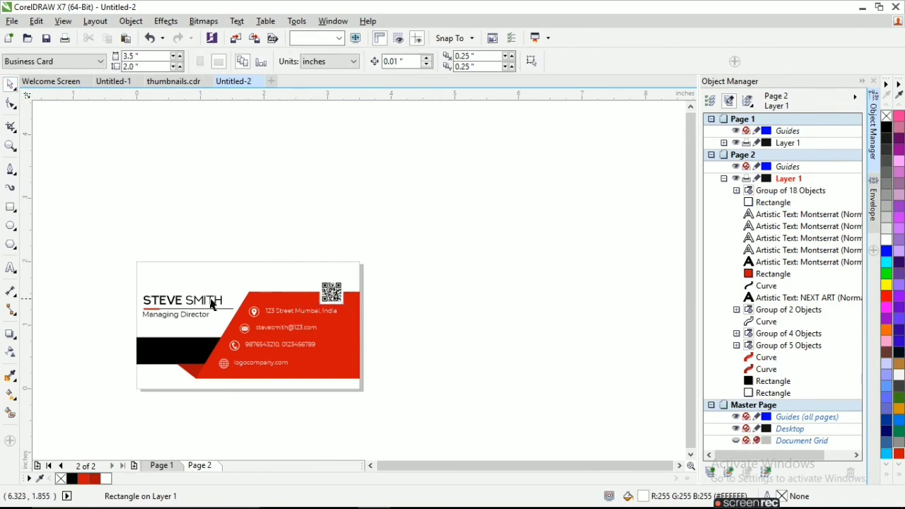
Set the STEVE SMITH name text to 12 pt
{"action": "scroll", "coordinate": [119, 298], "scroll_direction": "up", "scroll_amount": 1}
{"action": "left_click_drag", "start_coordinate": [121, 283], "coordinate": [332, 322]}
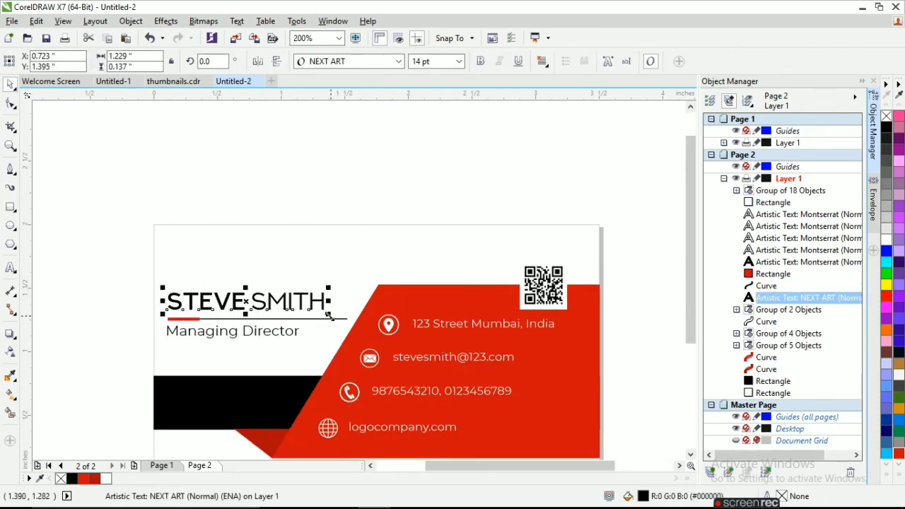
{"action": "left_click", "coordinate": [433, 61]}
{"action": "type", "text": "12"}
{"action": "key", "text": "Return"}
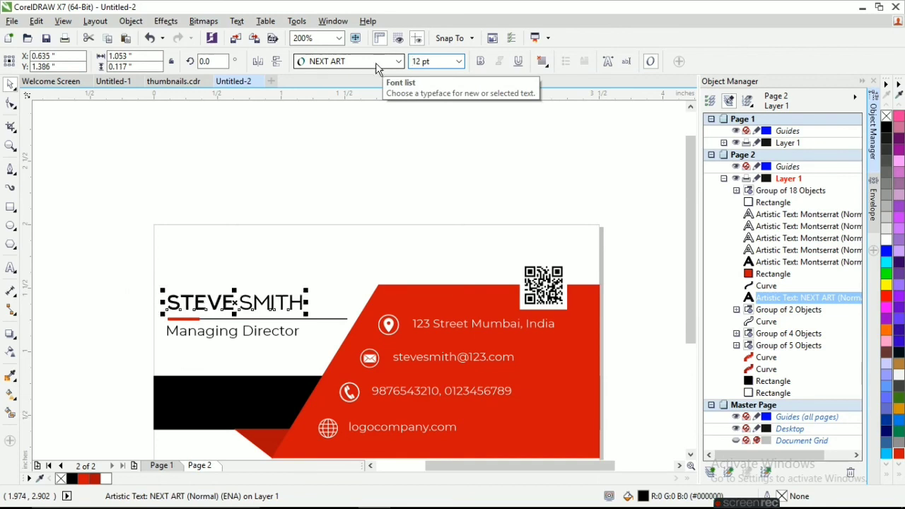
{"action": "left_click", "coordinate": [238, 335]}
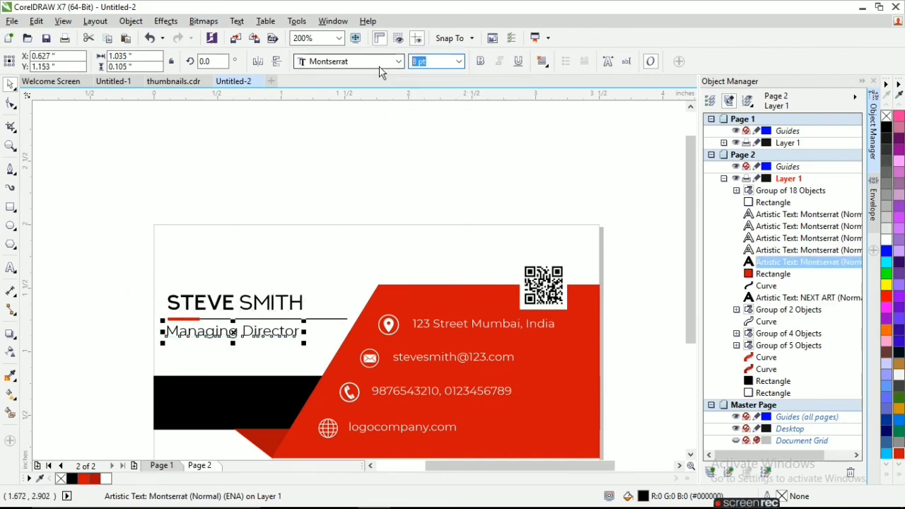
{"action": "left_click", "coordinate": [110, 284]}
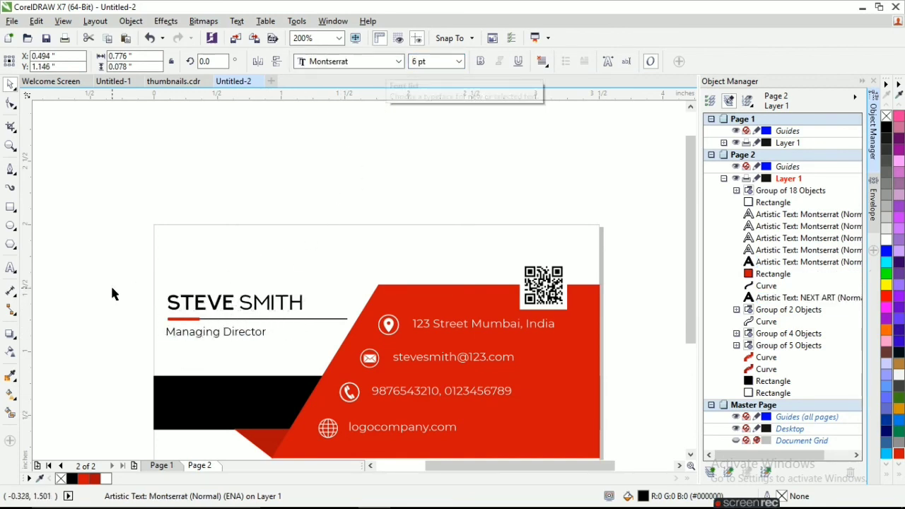
Shorten the line under the name to about three quarters of its length
{"action": "left_click", "coordinate": [334, 319]}
{"action": "left_click_drag", "start_coordinate": [356, 321], "coordinate": [316, 319]}
{"action": "key", "text": "ctrl+z"}
{"action": "scroll", "coordinate": [332, 313], "scroll_direction": "up", "scroll_amount": 2}
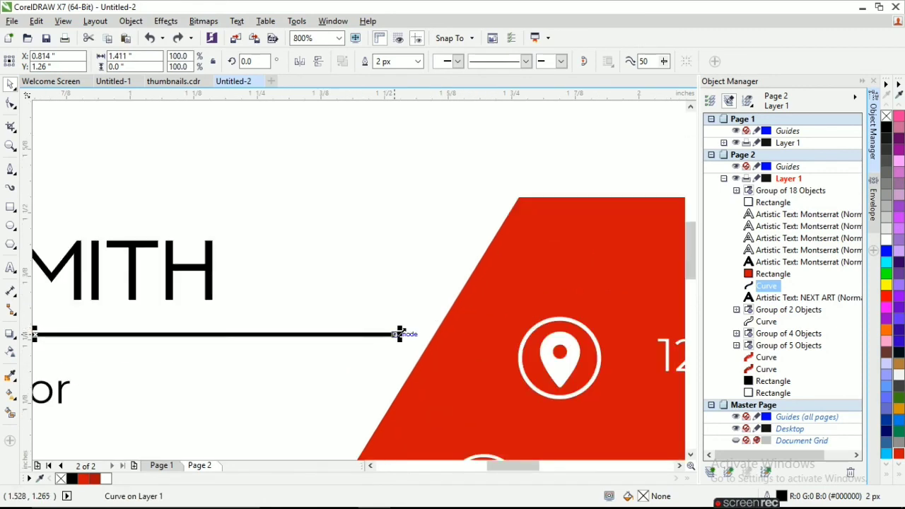
{"action": "left_click_drag", "start_coordinate": [400, 334], "coordinate": [218, 333]}
{"action": "scroll", "coordinate": [276, 289], "scroll_direction": "down", "scroll_amount": 4}
{"action": "left_click", "coordinate": [314, 395]}
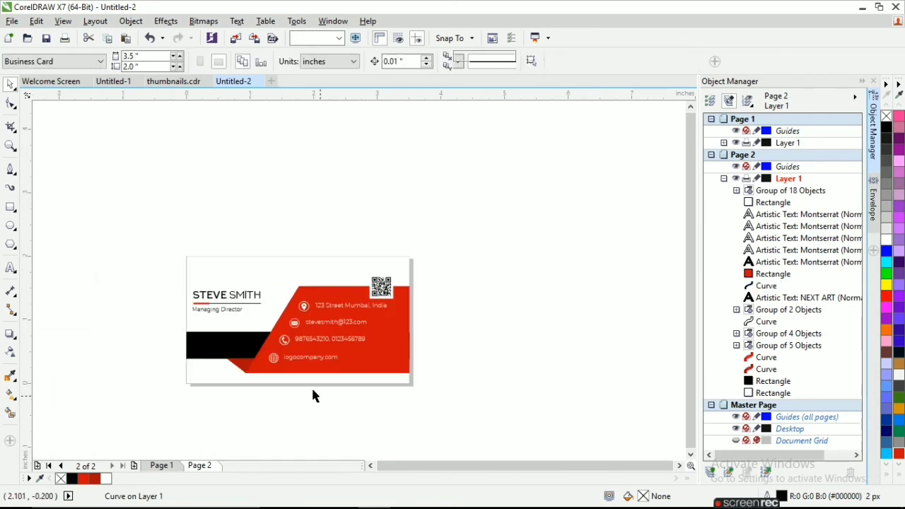
Make the black bar on the card back slightly less tall
{"action": "left_click", "coordinate": [233, 342]}
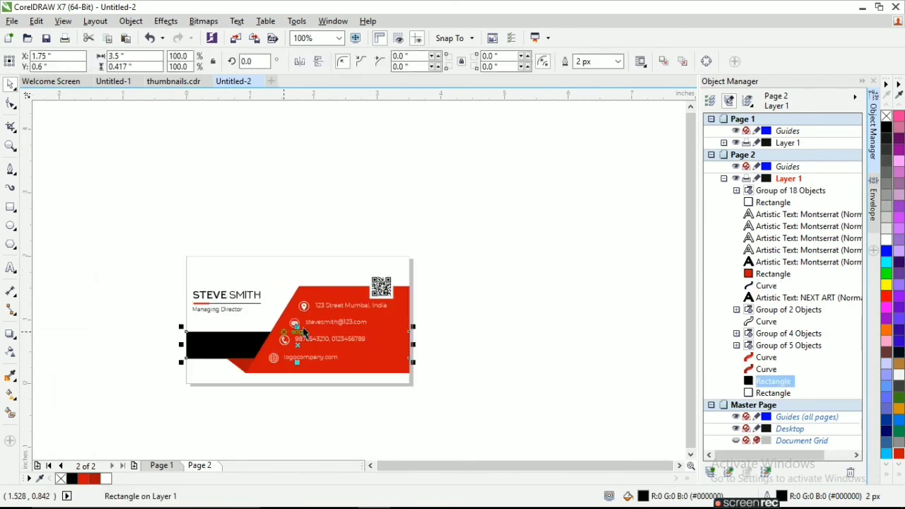
{"action": "scroll", "coordinate": [302, 333], "scroll_direction": "up", "scroll_amount": 1}
{"action": "left_click_drag", "start_coordinate": [296, 337], "coordinate": [296, 346]}
{"action": "scroll", "coordinate": [296, 346], "scroll_direction": "down", "scroll_amount": 1}
{"action": "left_click", "coordinate": [349, 382]}
Set the Managing Director job title to 7 pt
{"action": "scroll", "coordinate": [226, 317], "scroll_direction": "up", "scroll_amount": 1}
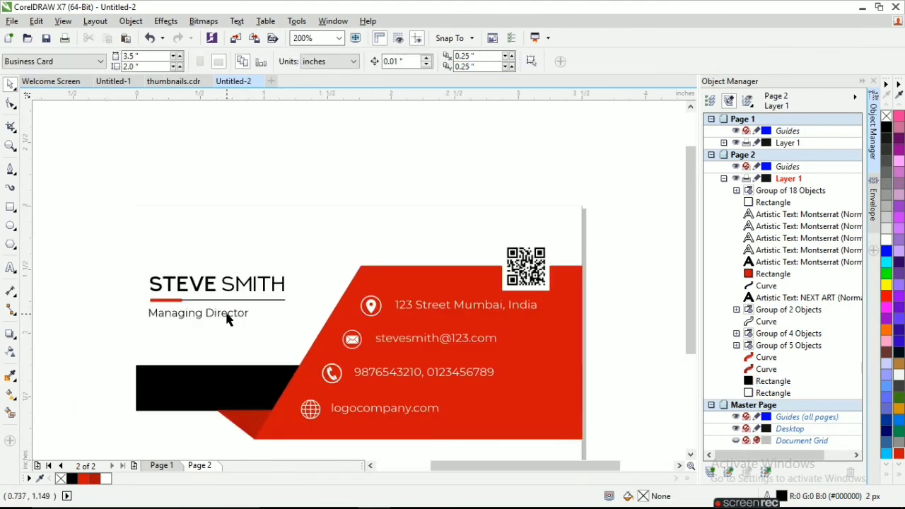
{"action": "left_click", "coordinate": [202, 313]}
{"action": "type", "text": "7"}
{"action": "key", "text": "Return"}
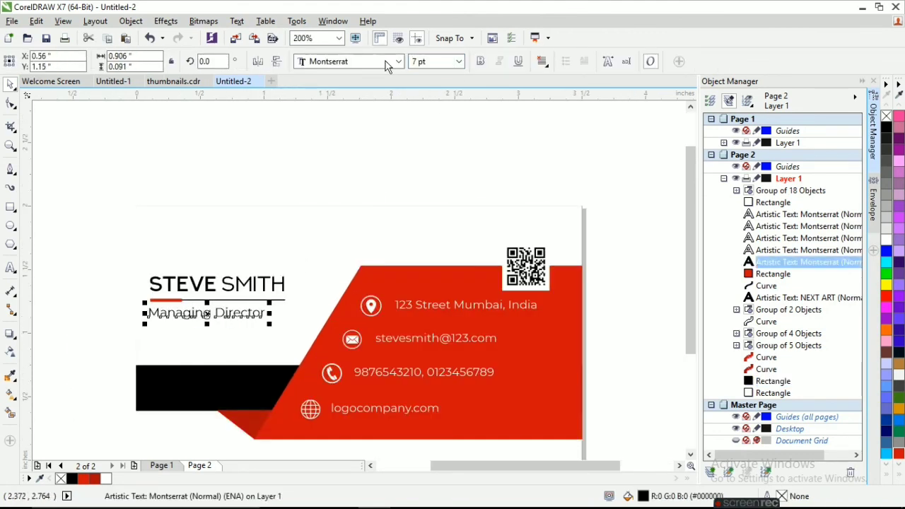
{"action": "left_click", "coordinate": [87, 233]}
Compare the front card on Page 1 with the back on Page 2
{"action": "scroll", "coordinate": [98, 237], "scroll_direction": "down", "scroll_amount": 1}
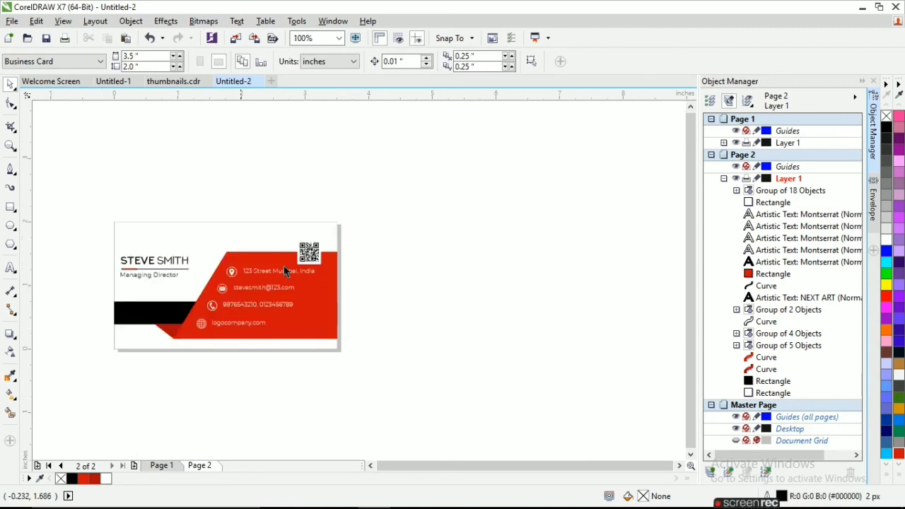
{"action": "scroll", "coordinate": [85, 280], "scroll_direction": "up", "scroll_amount": 1}
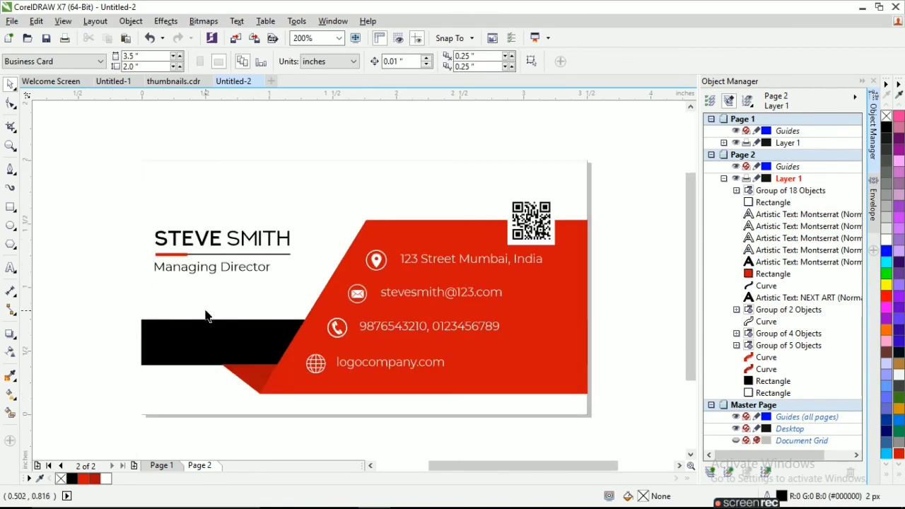
{"action": "left_click", "coordinate": [161, 466]}
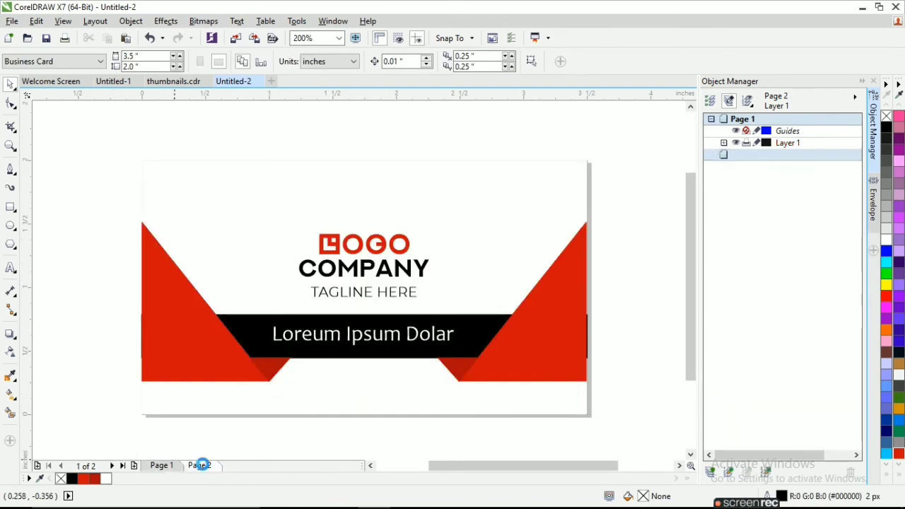
{"action": "left_click", "coordinate": [200, 466]}
{"action": "left_click", "coordinate": [161, 465]}
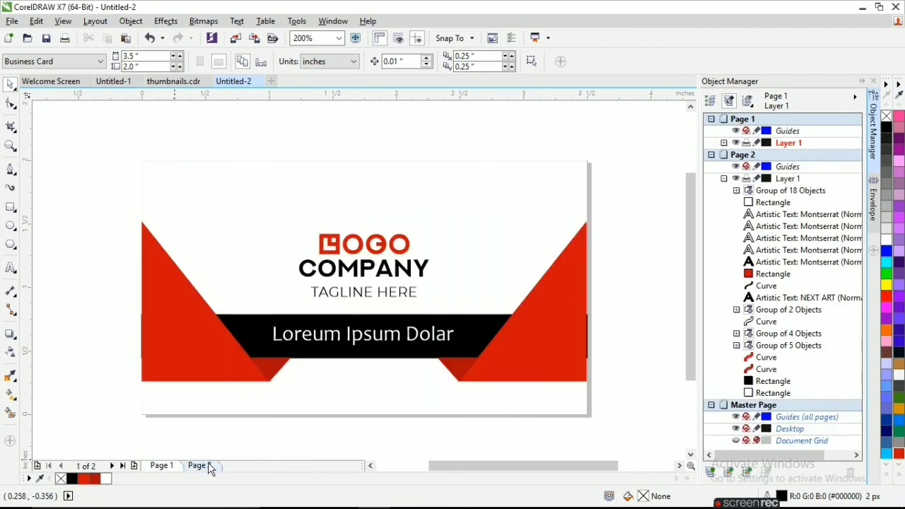
{"action": "left_click", "coordinate": [200, 466]}
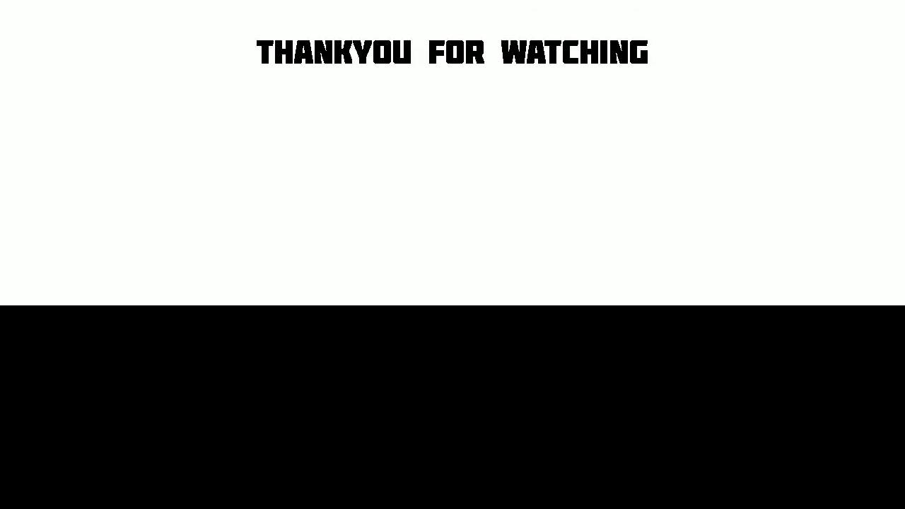